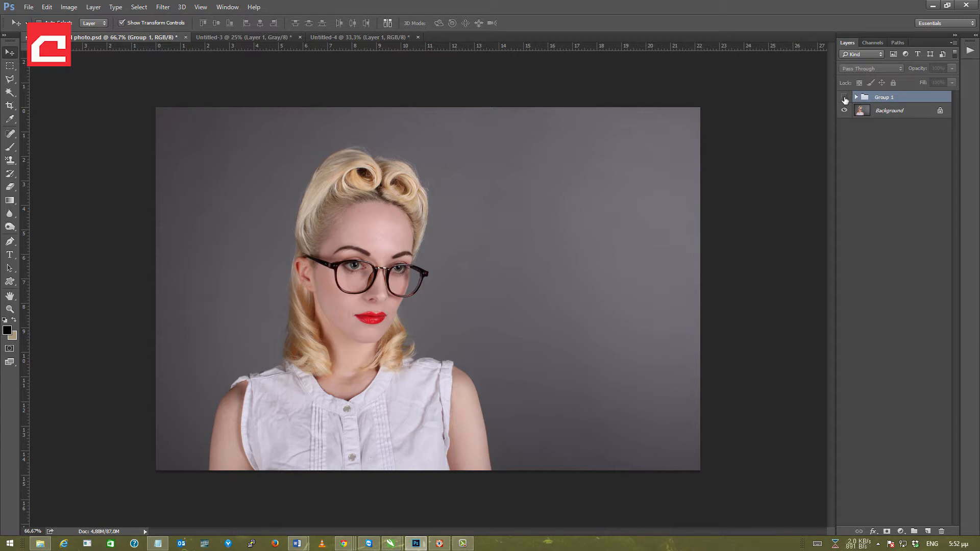
# Compare the original photo with the aged effect by toggling the visibility of Group 1, leaving the group hidden
pyautogui.click(843, 98)
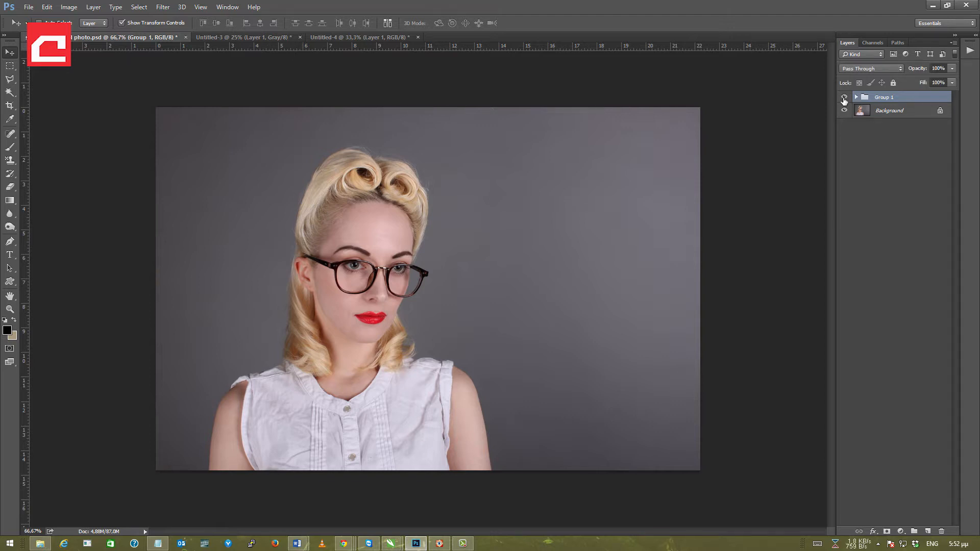
pyautogui.click(844, 98)
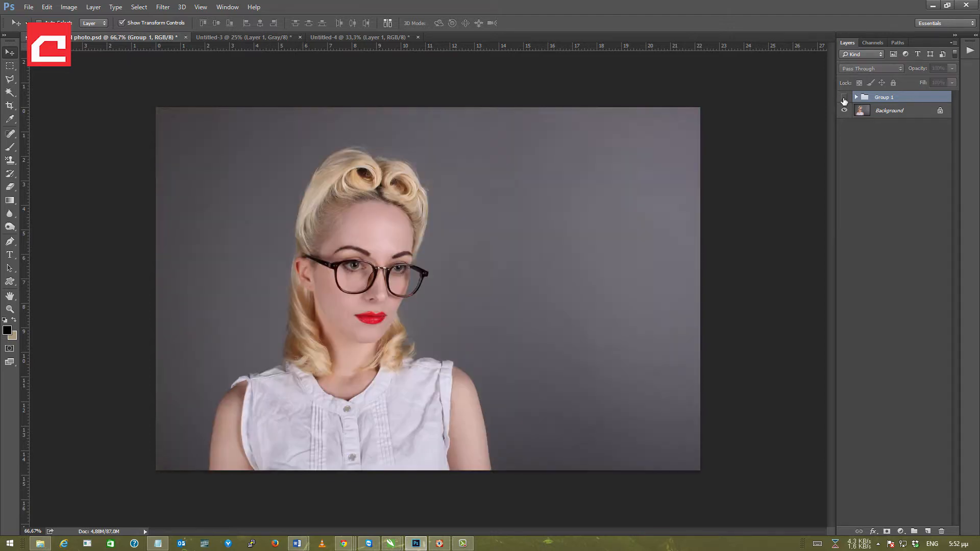
pyautogui.click(844, 99)
pyautogui.click(843, 99)
pyautogui.click(843, 98)
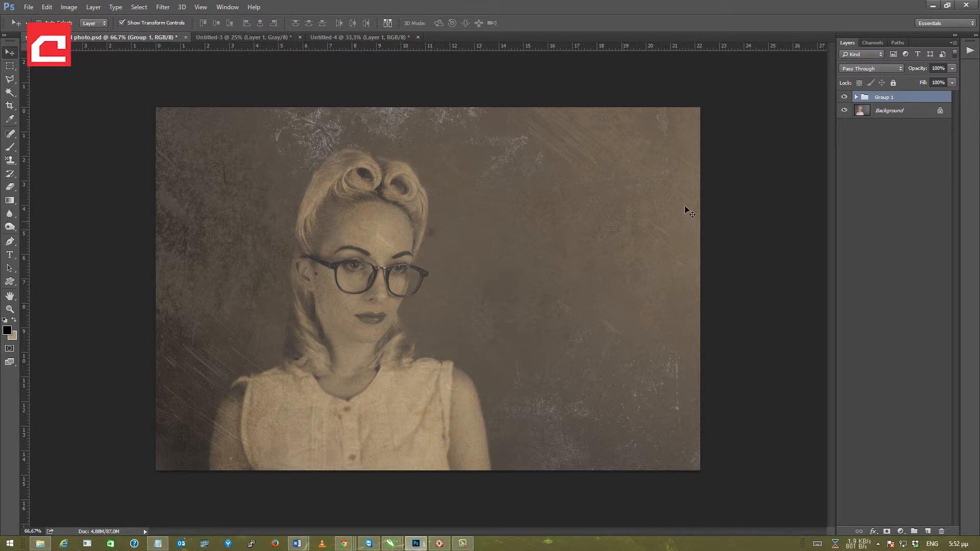
pyautogui.click(844, 97)
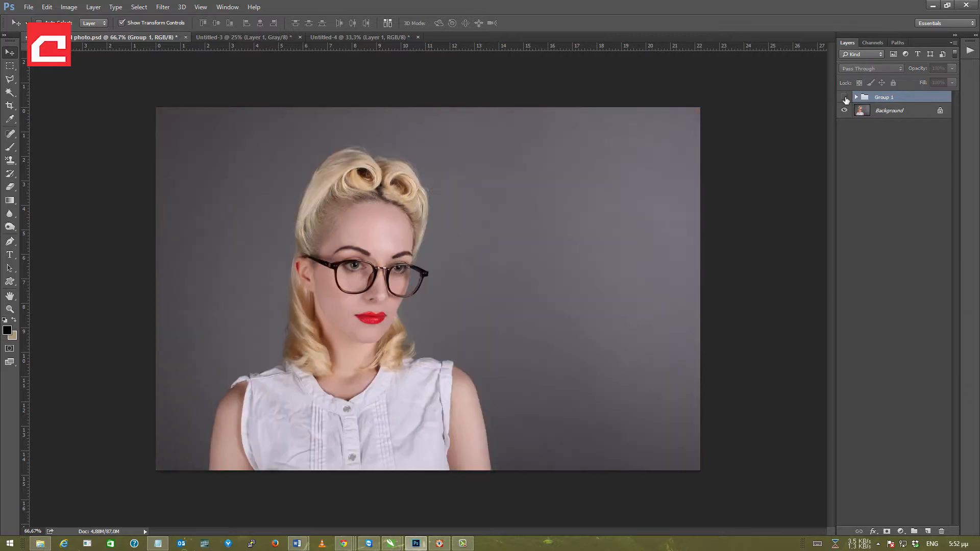
pyautogui.hotkey('alt', 'Tab')
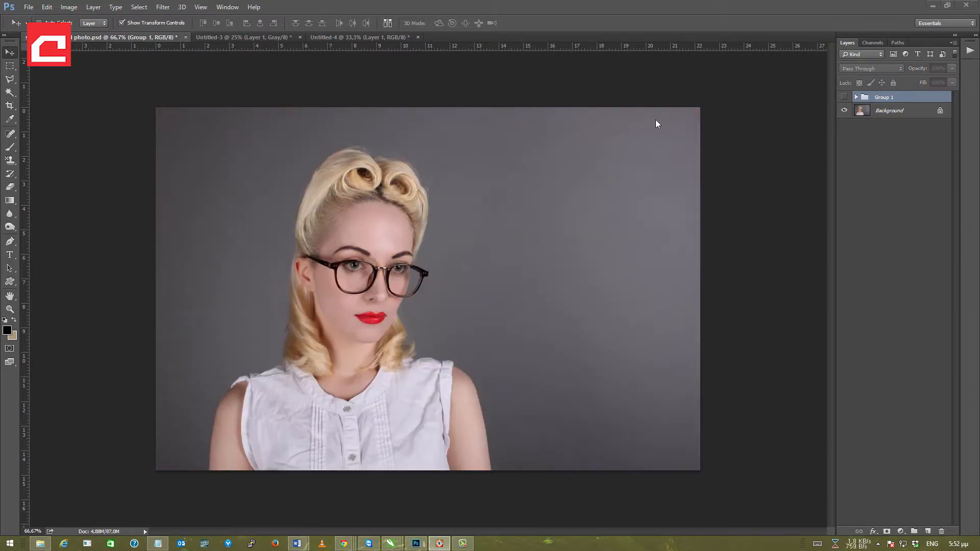
pyautogui.hotkey('alt', 'Tab')
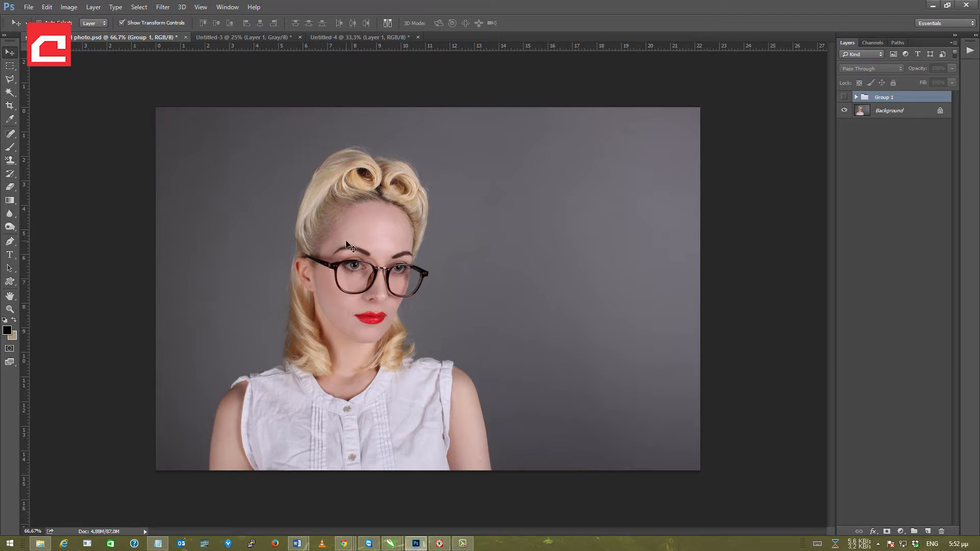
pyautogui.rightClick(612, 67)
pyautogui.click(844, 97)
pyautogui.click(843, 96)
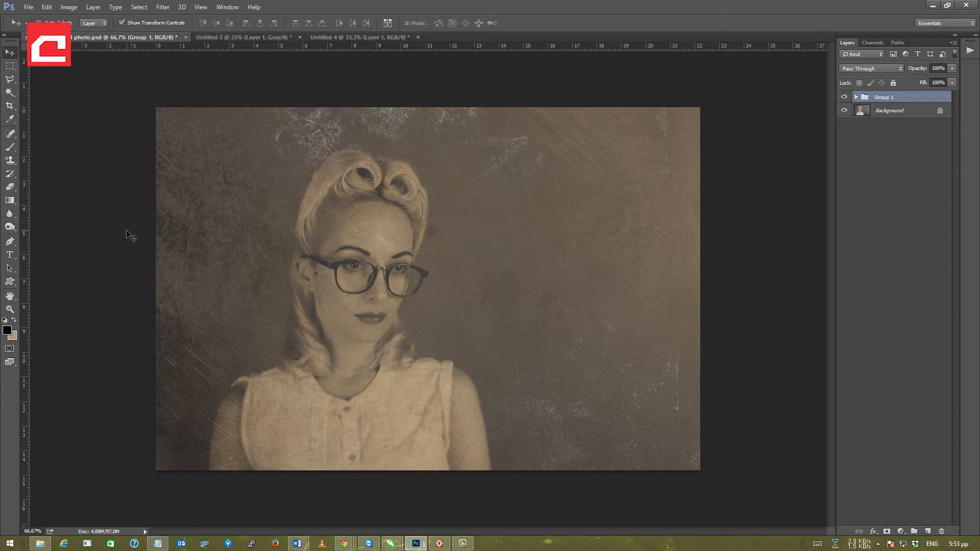
pyautogui.click(844, 97)
pyautogui.moveTo(871, 100); pyautogui.dragTo(858, 94)
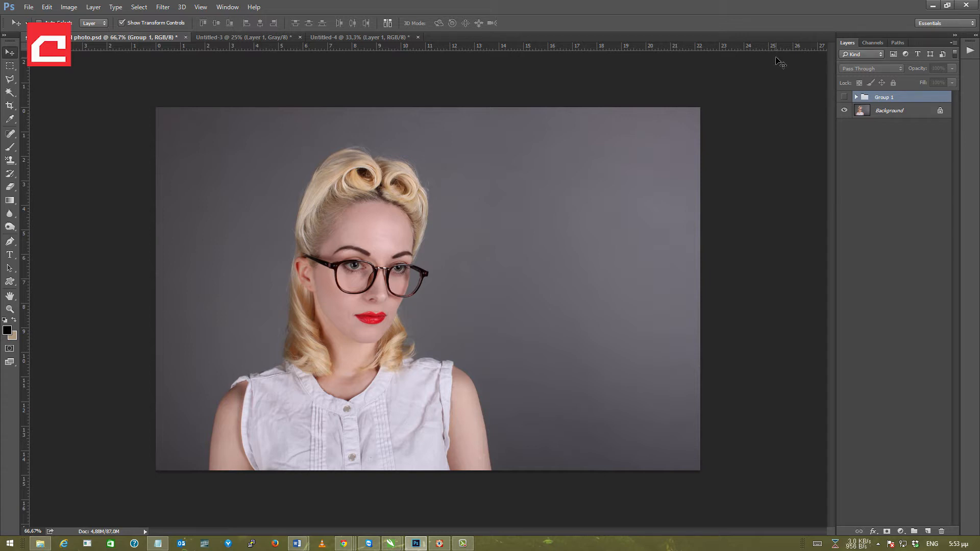
# Switch to Chrome to view the Marilyn Free Stock 1 page and its author's DeviantArt profile, and return to Photoshop
pyautogui.hotkey('ctrl', 'F11')
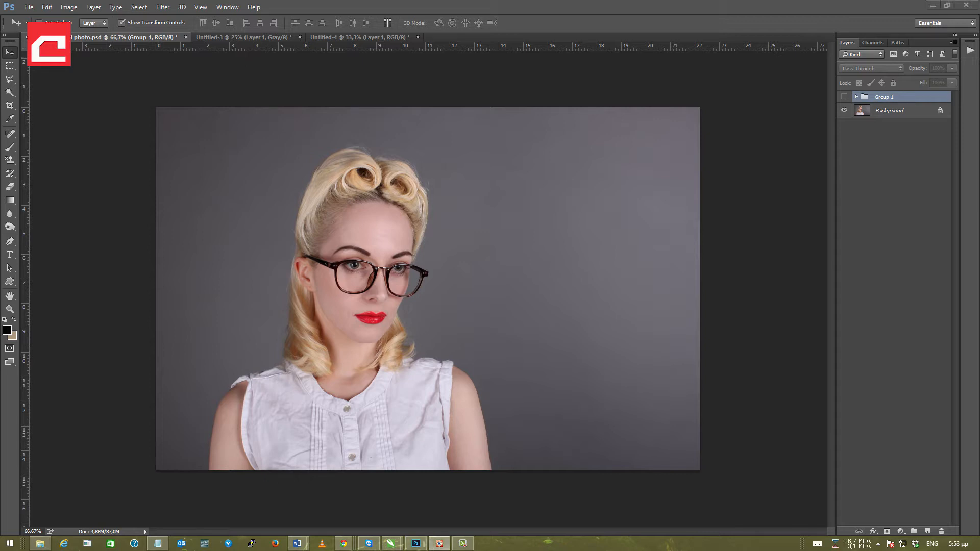
pyautogui.hotkey('alt', 'Tab')
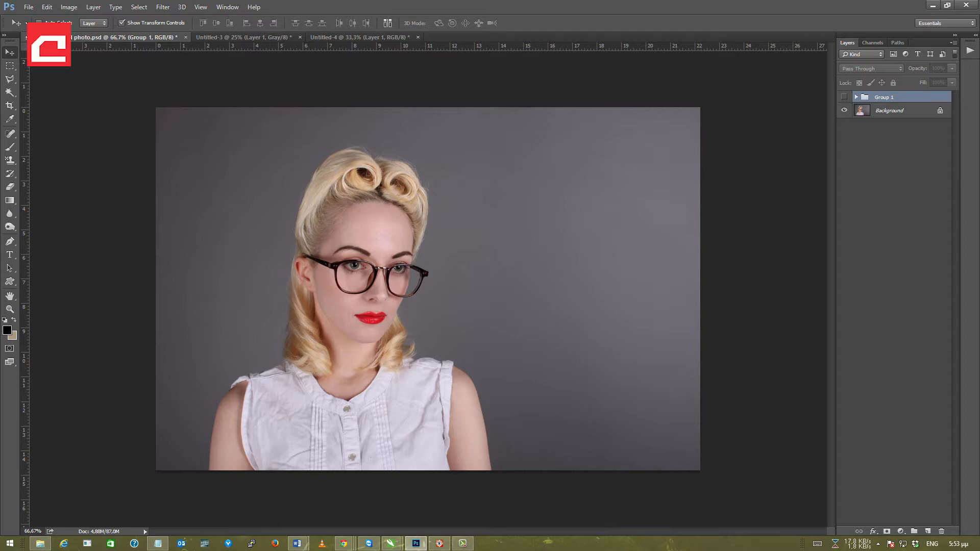
pyautogui.moveTo(979, 176); pyautogui.dragTo(420, 1)
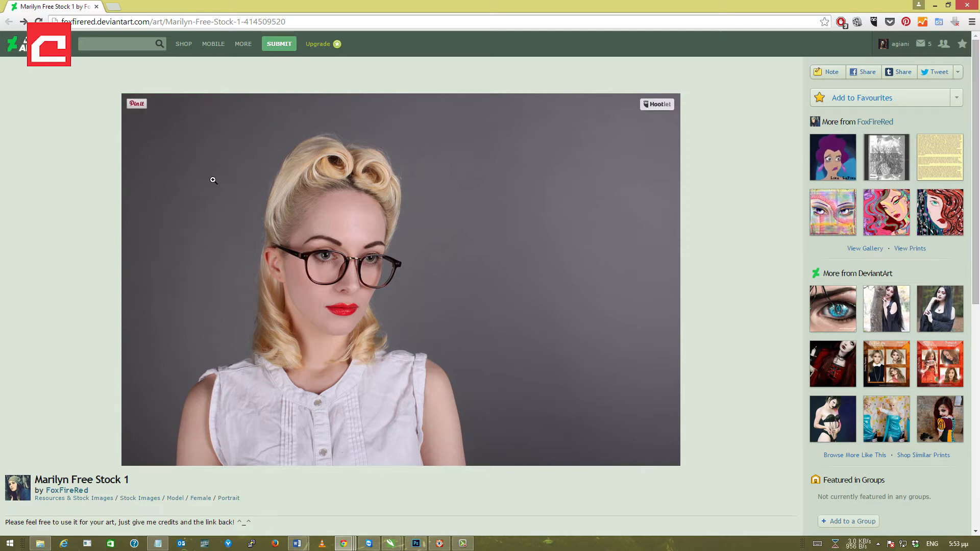
pyautogui.click(27, 20)
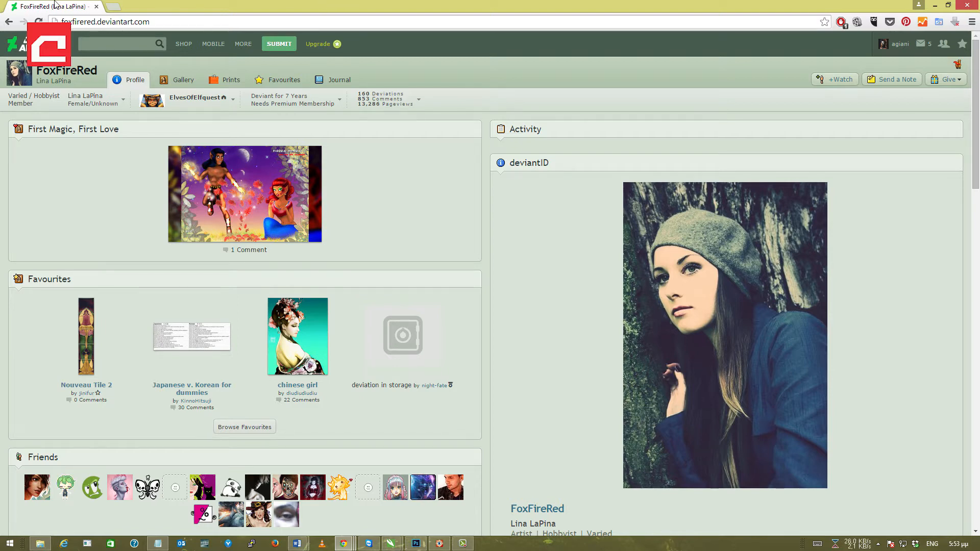
pyautogui.click(6, 23)
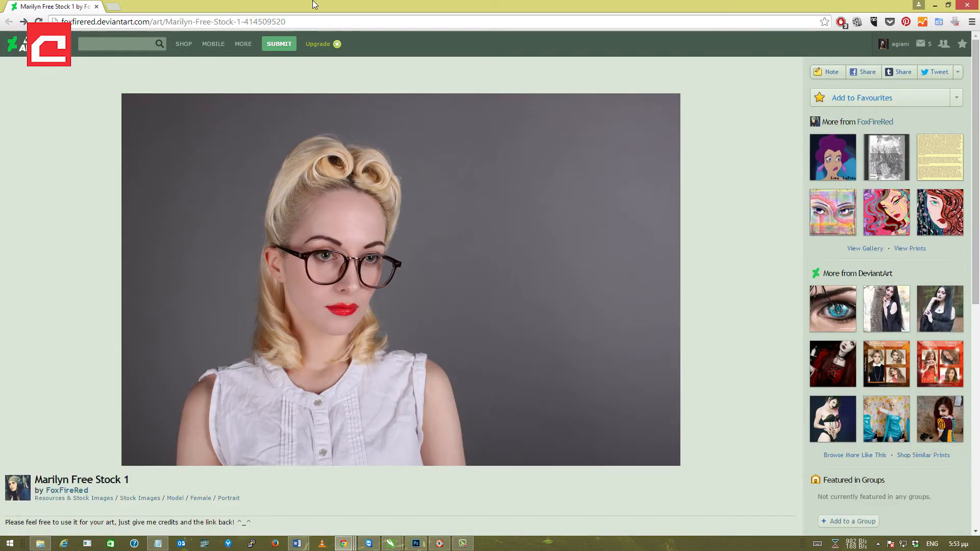
pyautogui.moveTo(315, 5); pyautogui.dragTo(979, 97)
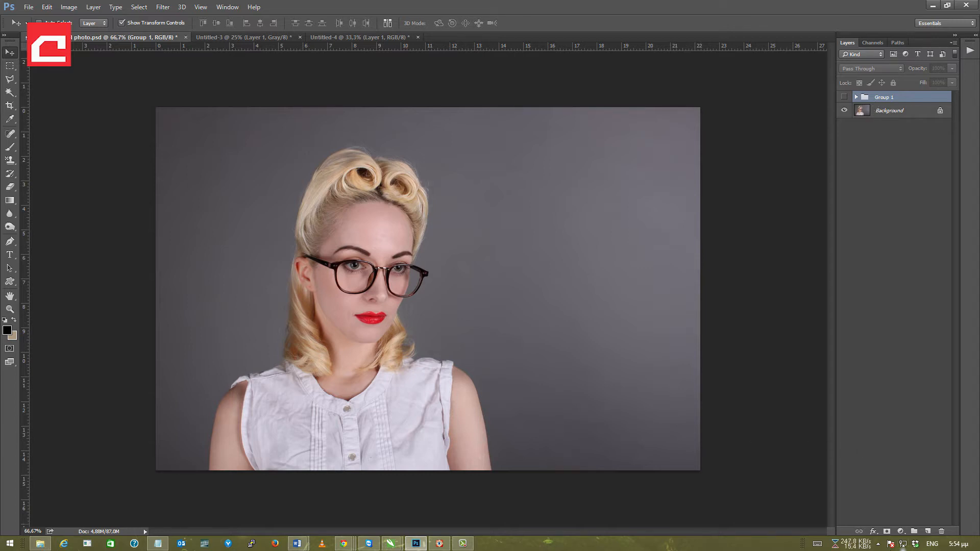
pyautogui.click(901, 532)
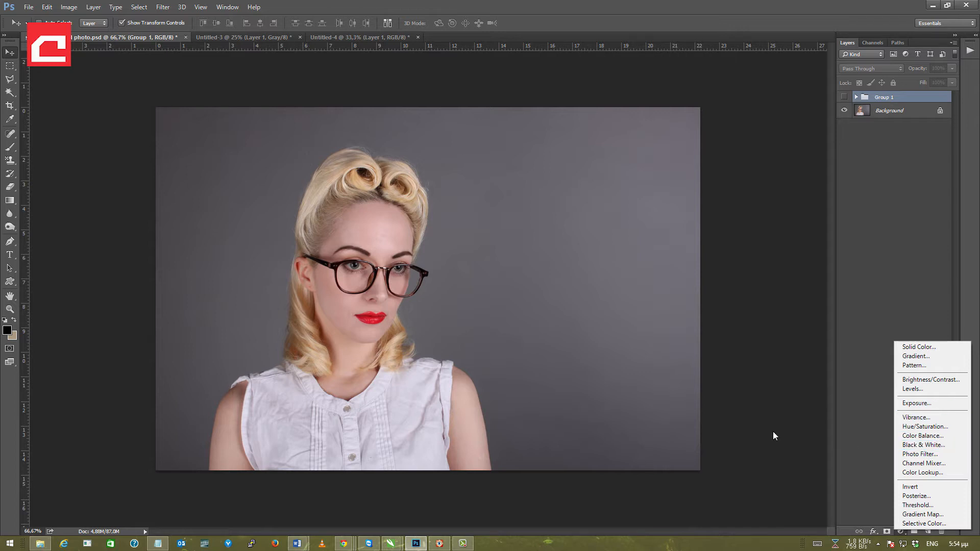
pyautogui.click(838, 23)
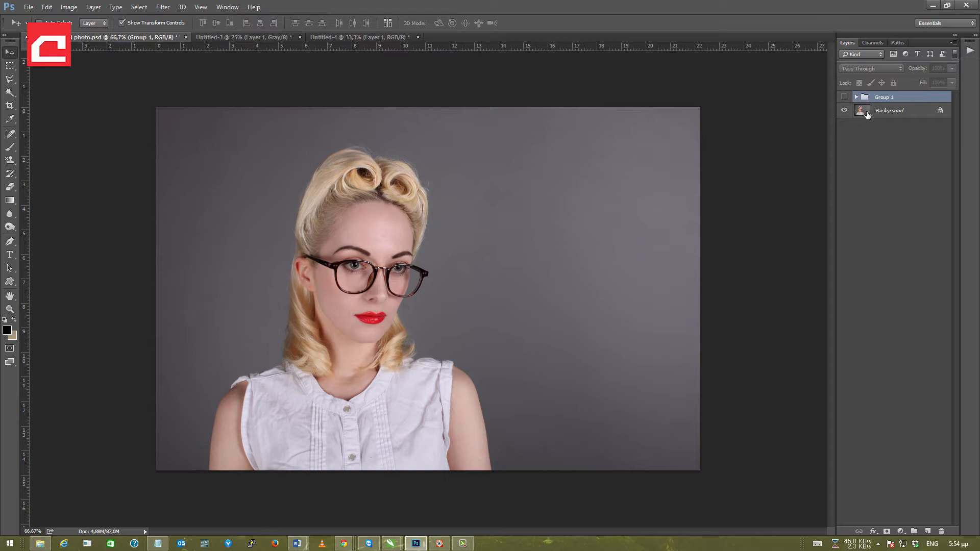
pyautogui.press('F7')
pyautogui.press('F7')
pyautogui.press('F7')
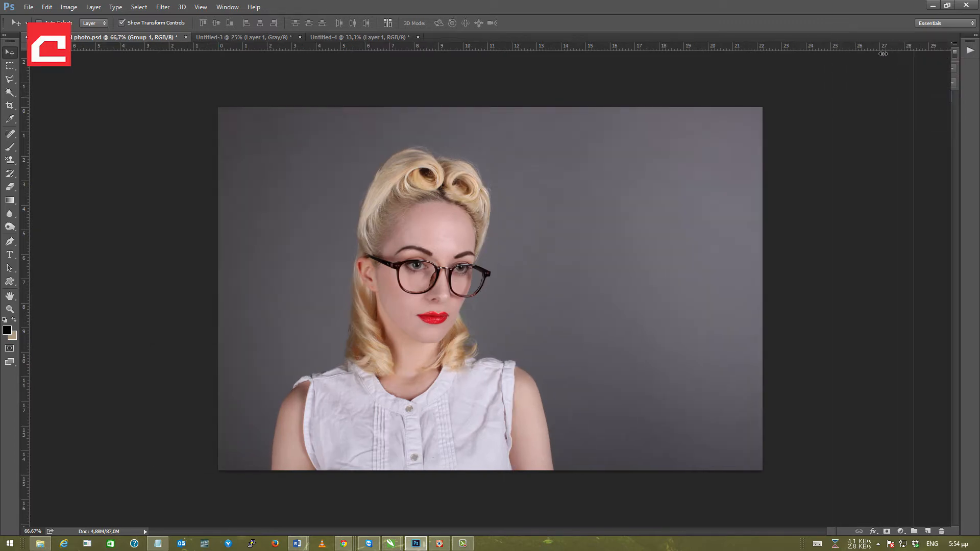
pyautogui.press('F7')
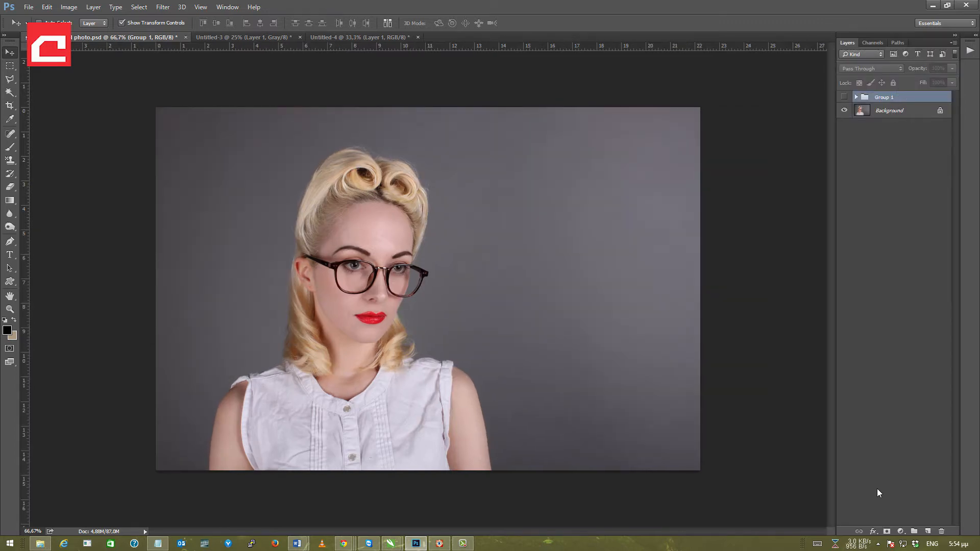
# Add a Black & White adjustment layer with the Default preset above Group 1 and dock its properties beside the toolbox
pyautogui.click(901, 531)
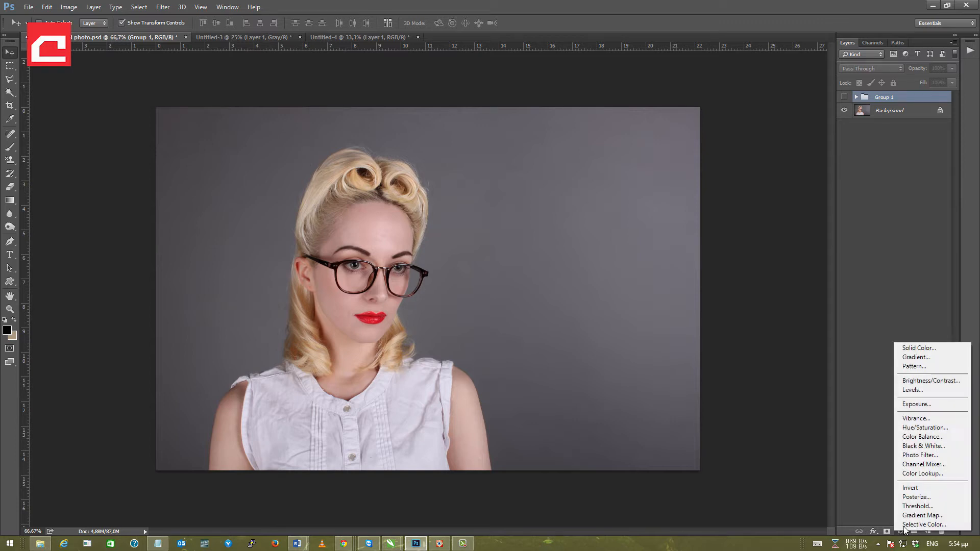
pyautogui.click(924, 447)
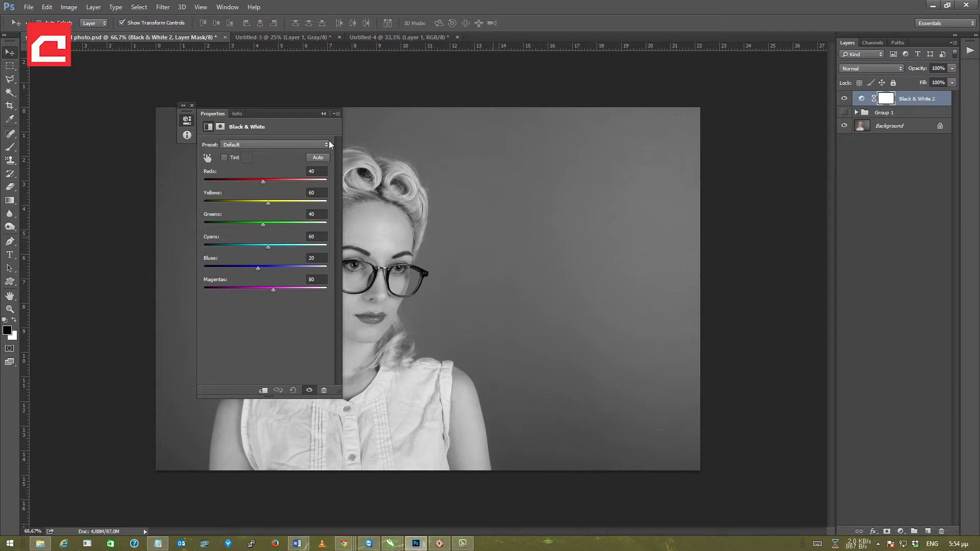
pyautogui.moveTo(271, 111); pyautogui.dragTo(20, 99)
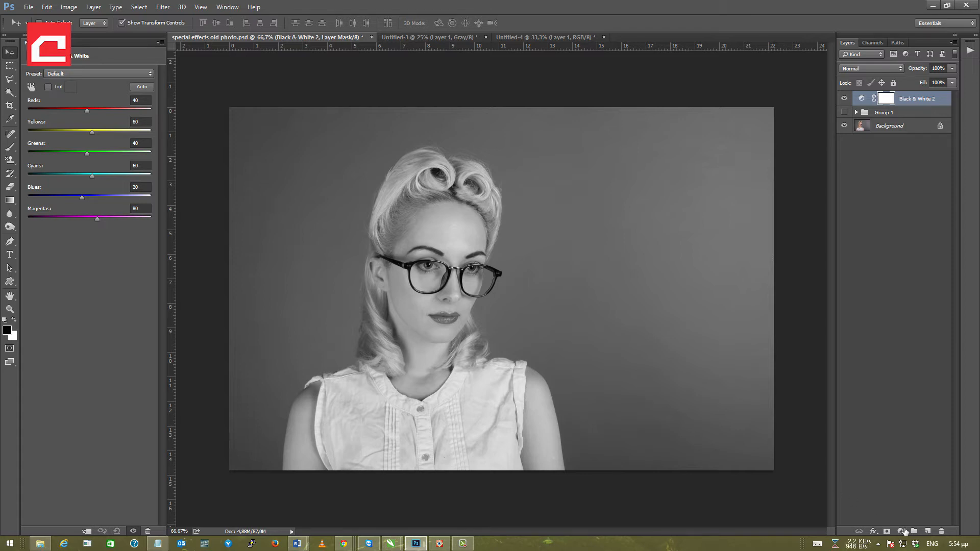
# Add a Gradient Map adjustment layer above the Black & White layer and open its gradient for editing
pyautogui.click(901, 531)
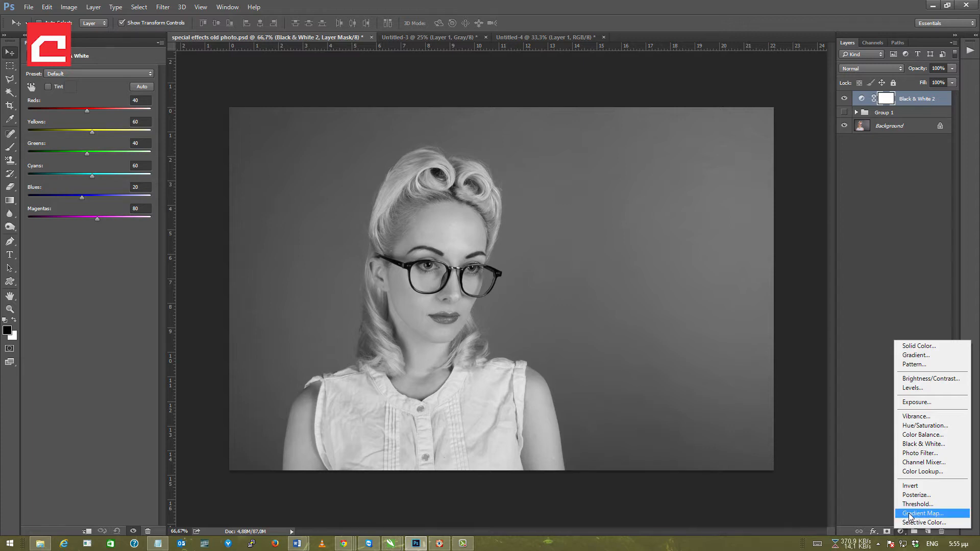
pyautogui.click(909, 516)
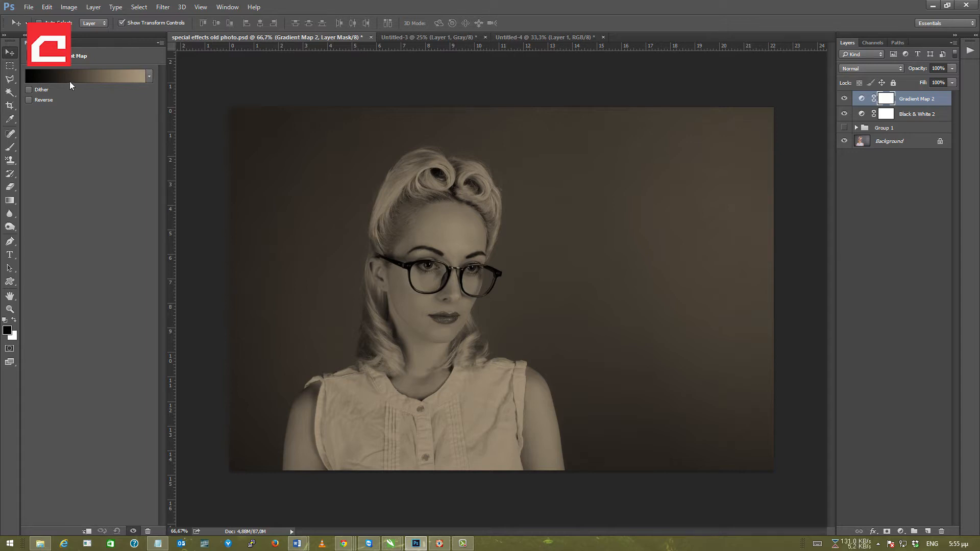
pyautogui.click(114, 77)
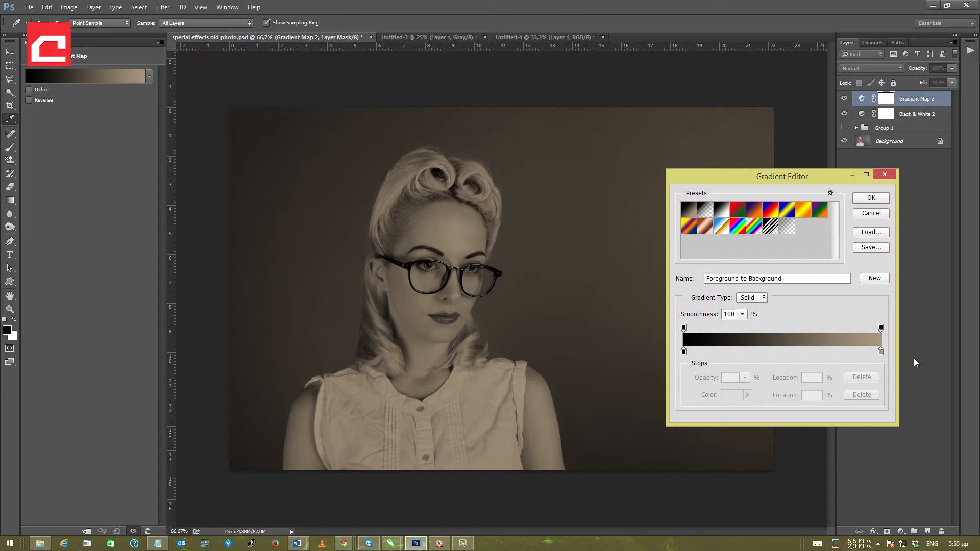
# Set the colour of the gradient's light end stop at 100% to the muted beige b4a788
pyautogui.click(880, 352)
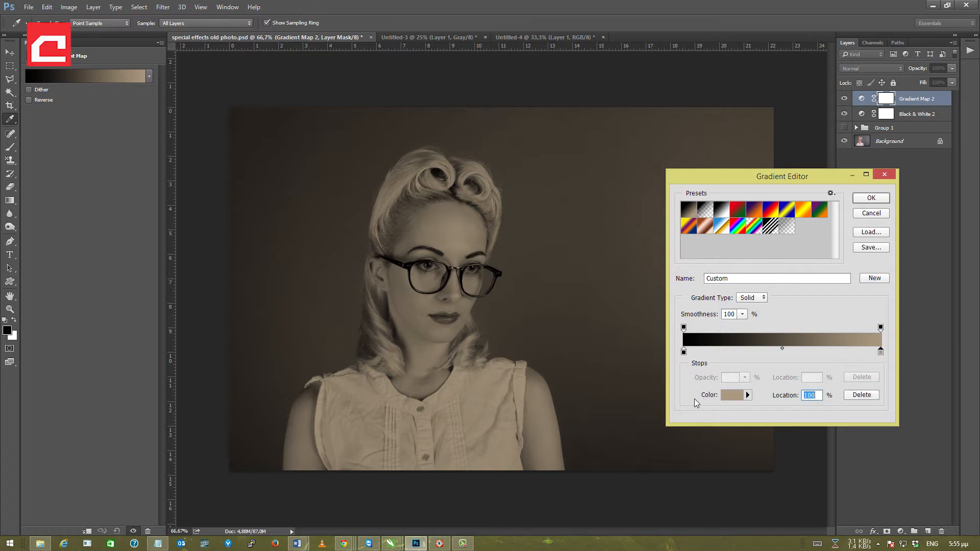
pyautogui.click(734, 399)
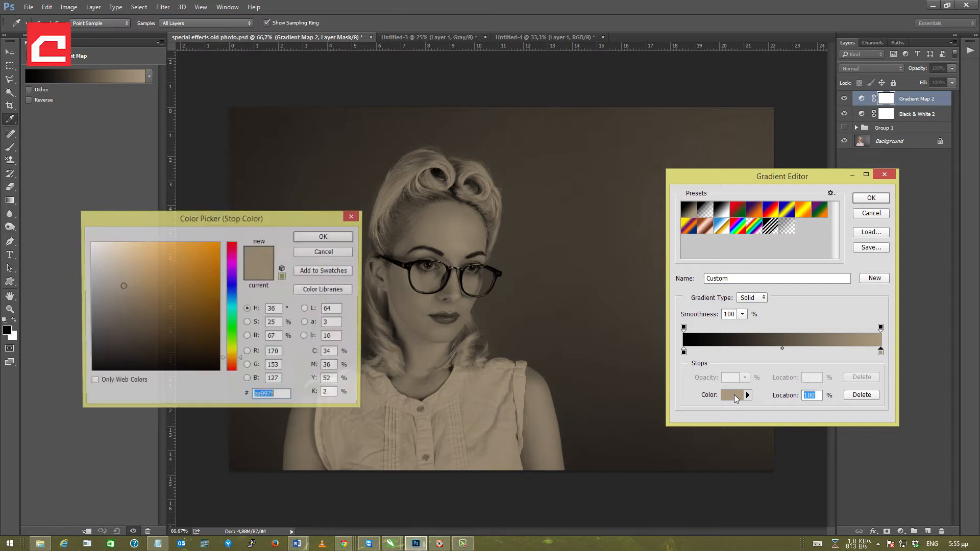
pyautogui.click(207, 250)
pyautogui.moveTo(153, 255); pyautogui.dragTo(101, 271)
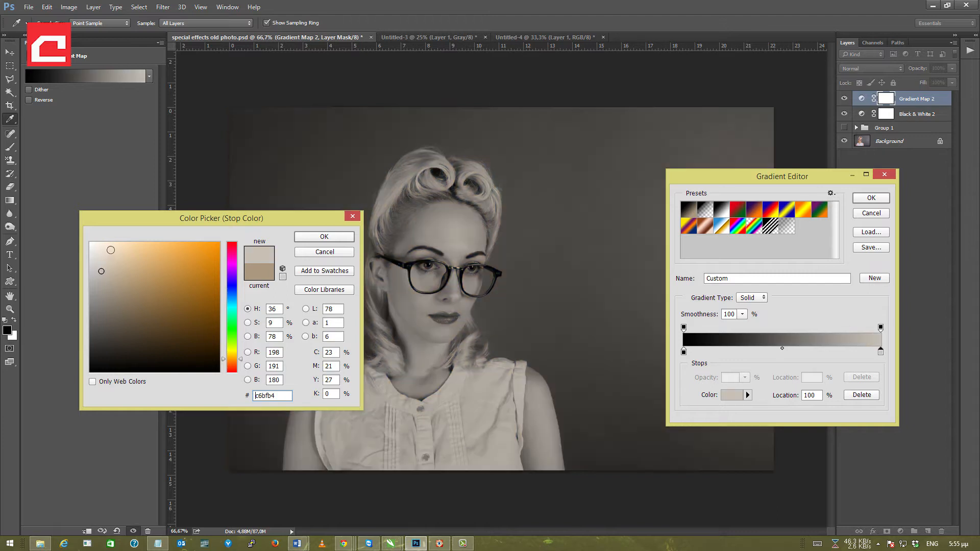
pyautogui.click(215, 257)
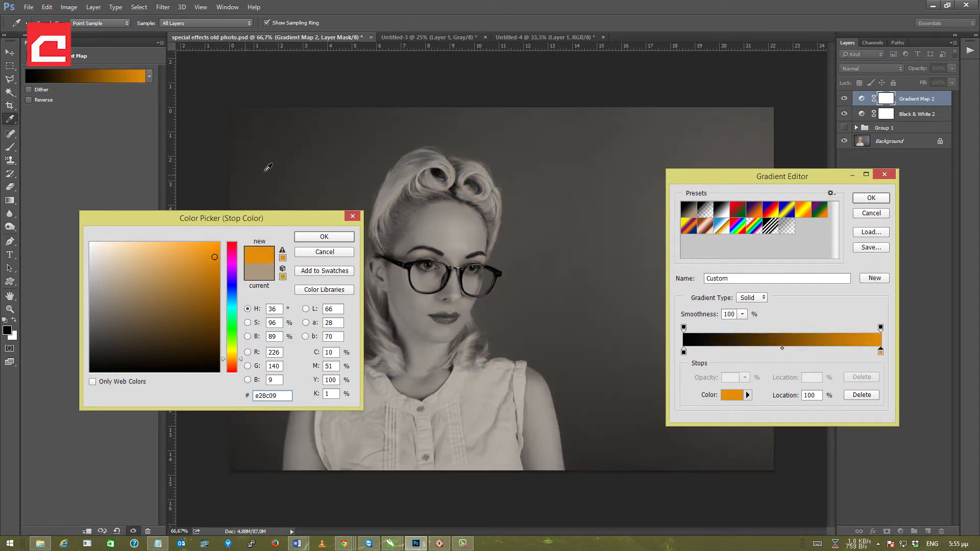
pyautogui.moveTo(238, 358)
pyautogui.mouseDown()
pyautogui.moveTo(240, 311)
pyautogui.moveTo(243, 363)
pyautogui.mouseUp()
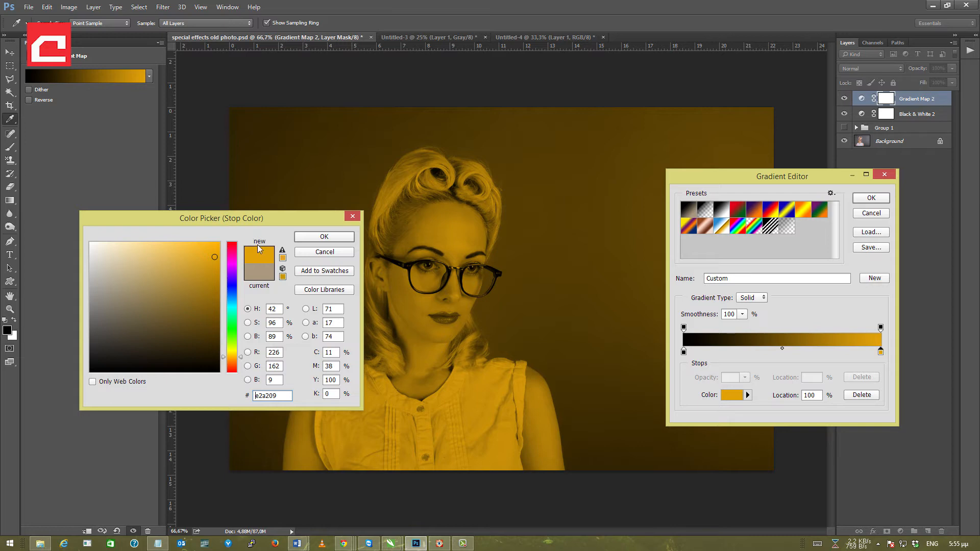
pyautogui.moveTo(212, 258)
pyautogui.mouseDown()
pyautogui.moveTo(159, 280)
pyautogui.moveTo(121, 286)
pyautogui.moveTo(116, 275)
pyautogui.moveTo(119, 293)
pyautogui.mouseUp()
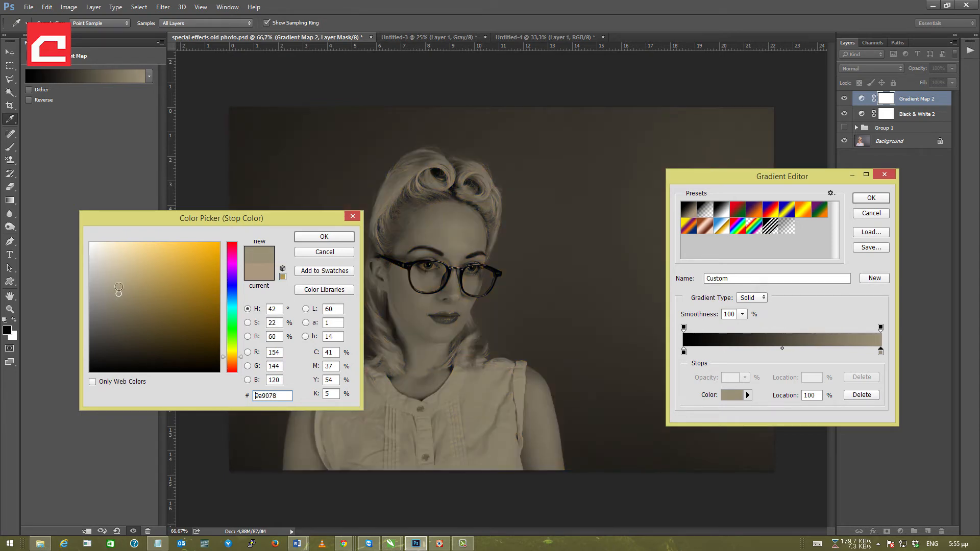
pyautogui.moveTo(119, 294); pyautogui.dragTo(119, 282)
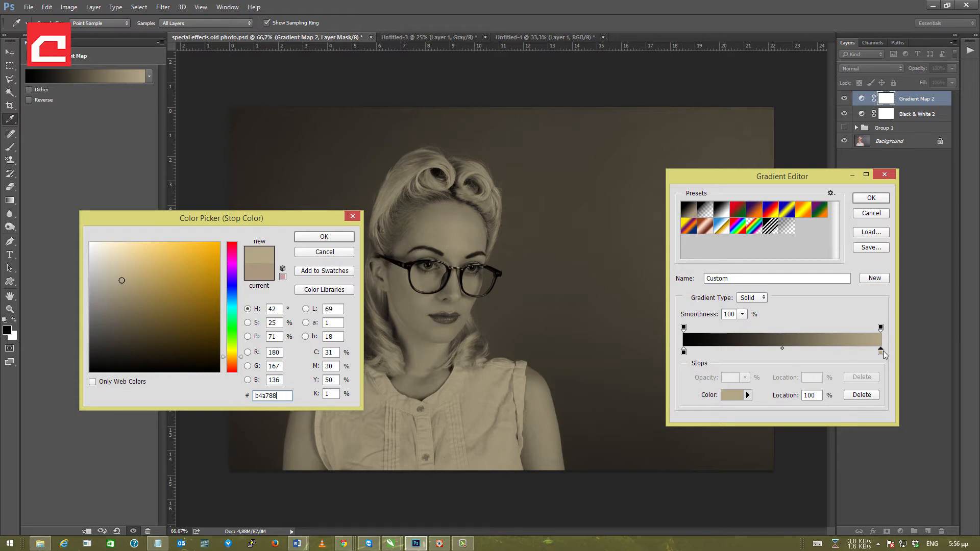
pyautogui.moveTo(285, 396); pyautogui.dragTo(254, 397)
pyautogui.click(279, 396)
pyautogui.click(304, 238)
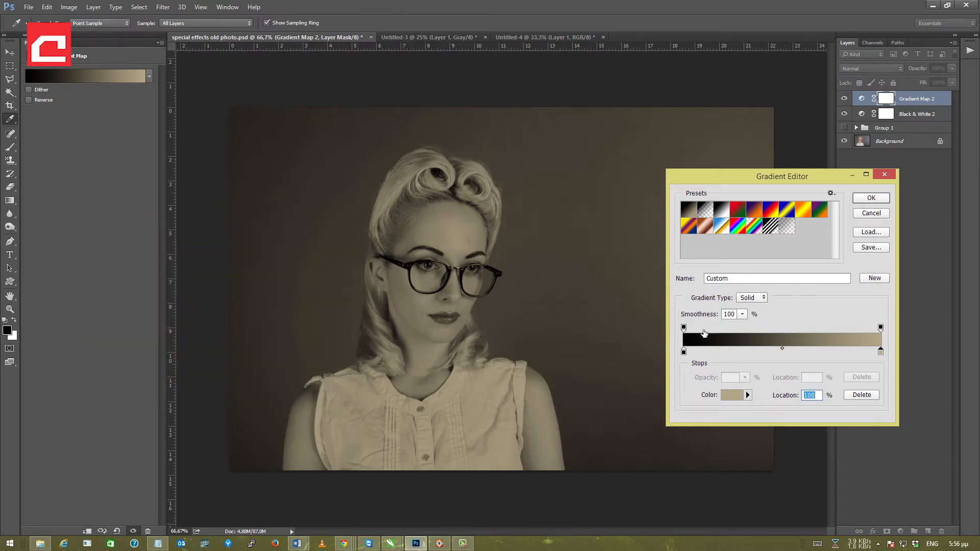
# Set the gradient's dark end stop at 0% to the grey-brown 686356 and apply the edited gradient
pyautogui.click(684, 352)
pyautogui.click(730, 398)
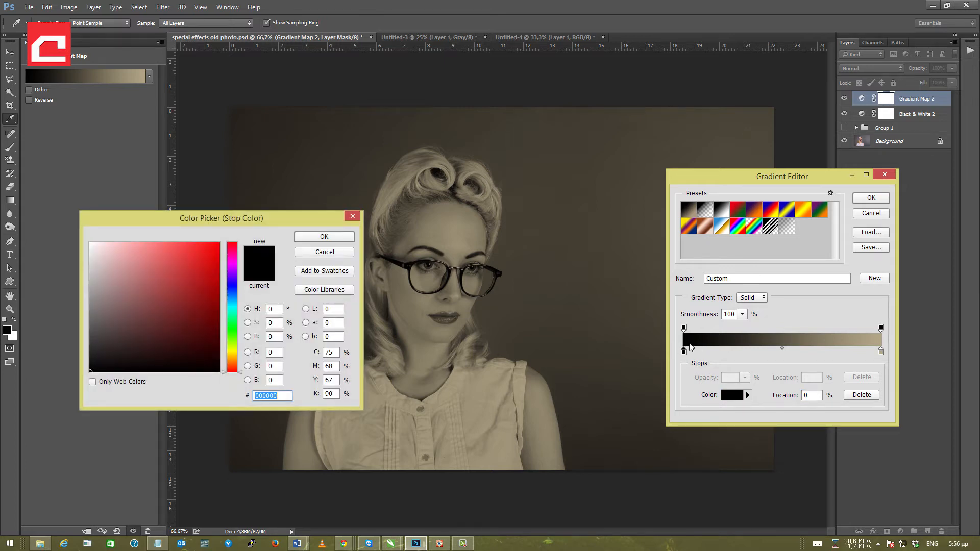
pyautogui.click(232, 356)
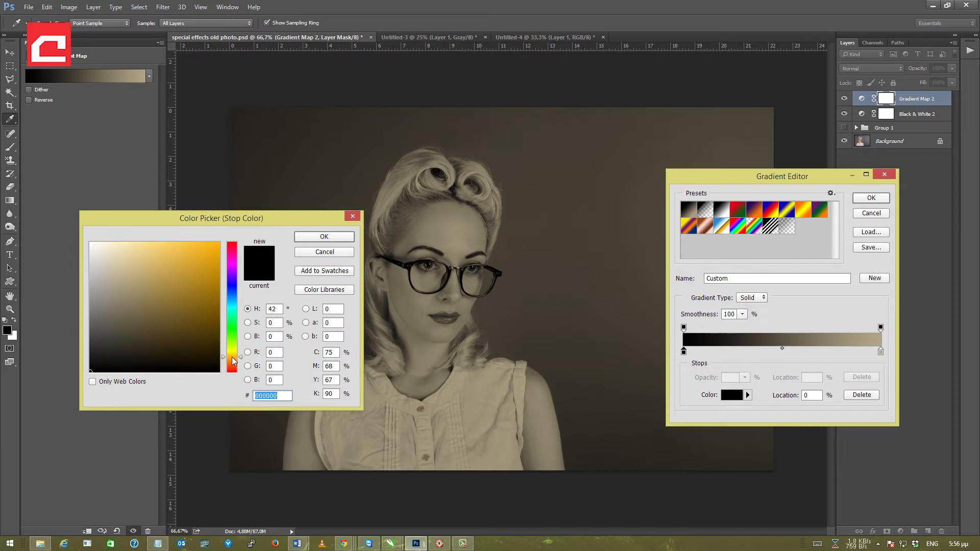
pyautogui.click(107, 296)
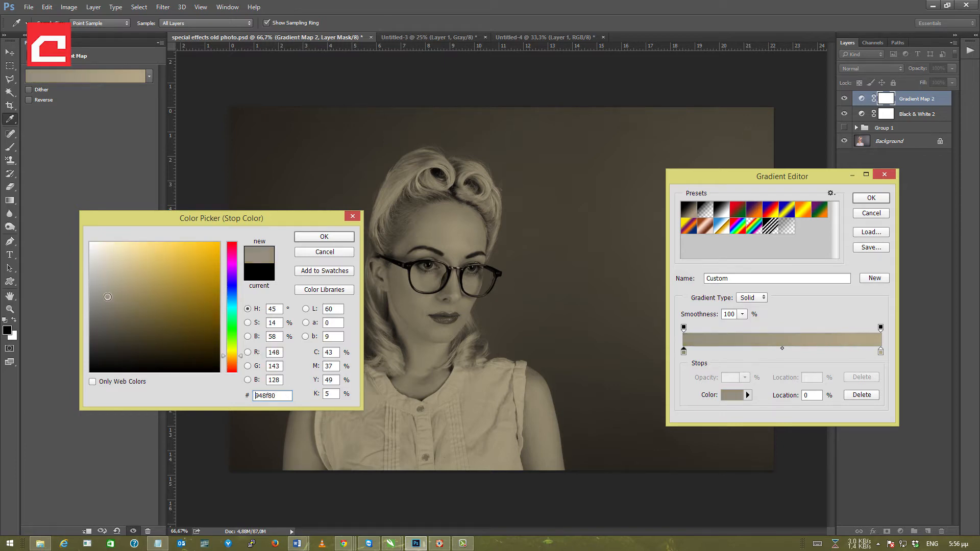
pyautogui.moveTo(108, 294); pyautogui.dragTo(112, 318)
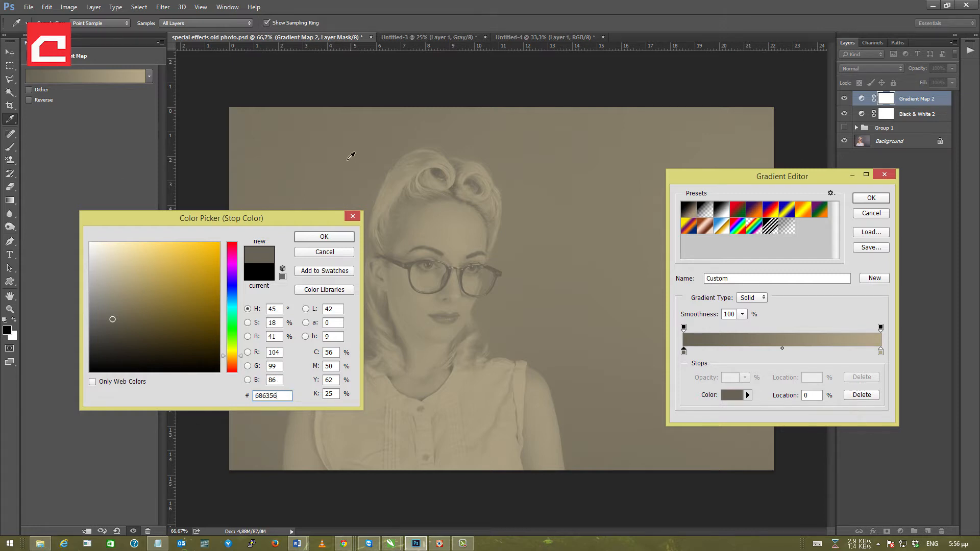
pyautogui.click(339, 237)
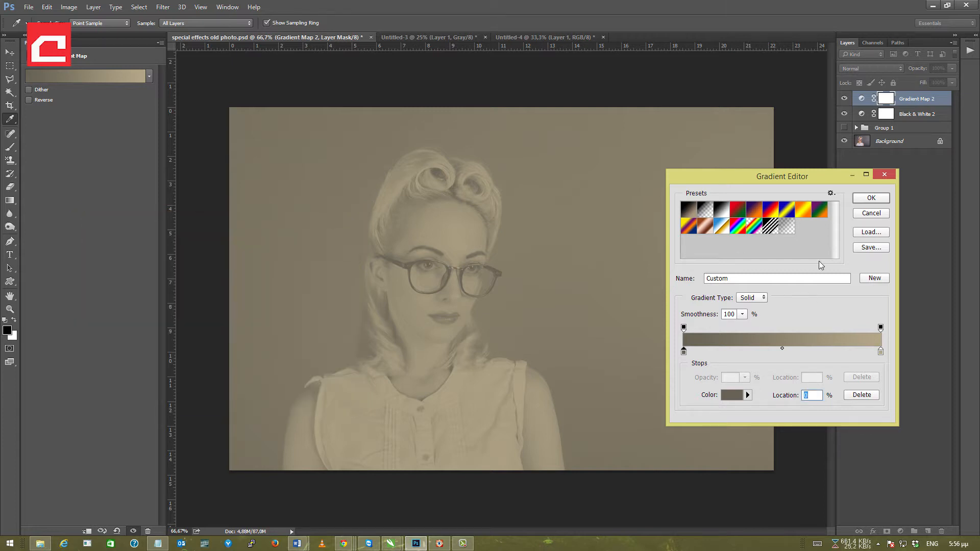
pyautogui.click(871, 198)
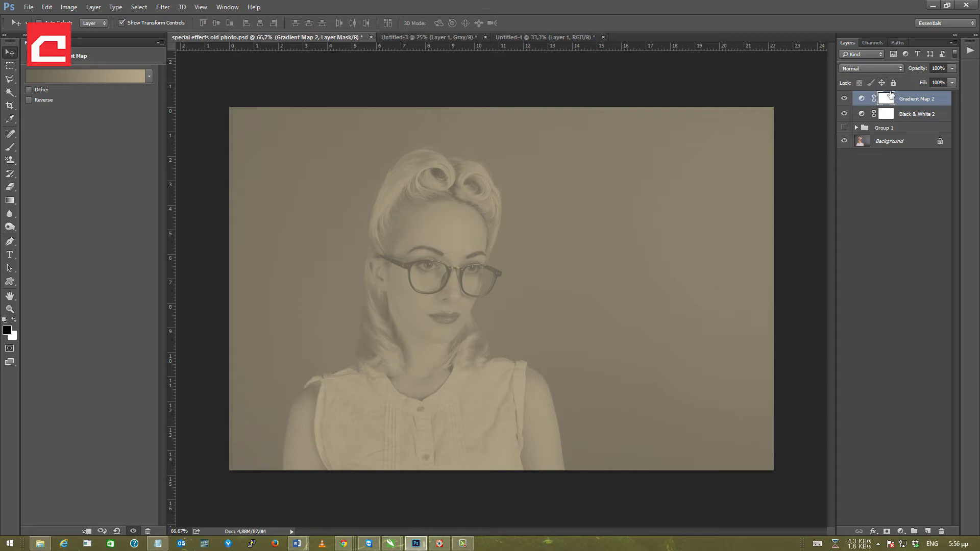
# Reduce the opacity of the Gradient Map 2 layer to 79%
pyautogui.click(904, 101)
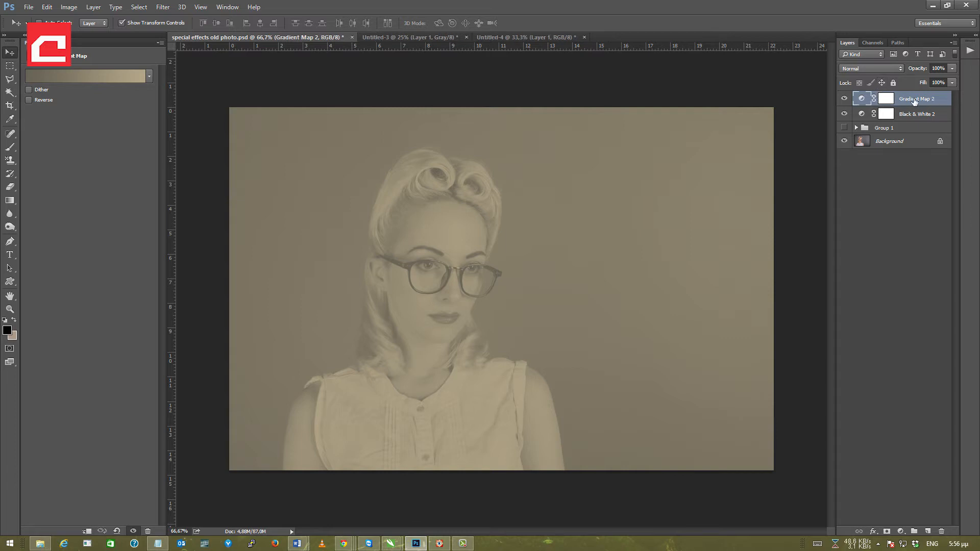
pyautogui.click(952, 68)
pyautogui.moveTo(944, 81)
pyautogui.mouseDown()
pyautogui.moveTo(930, 81)
pyautogui.moveTo(956, 80)
pyautogui.moveTo(936, 80)
pyautogui.mouseUp()
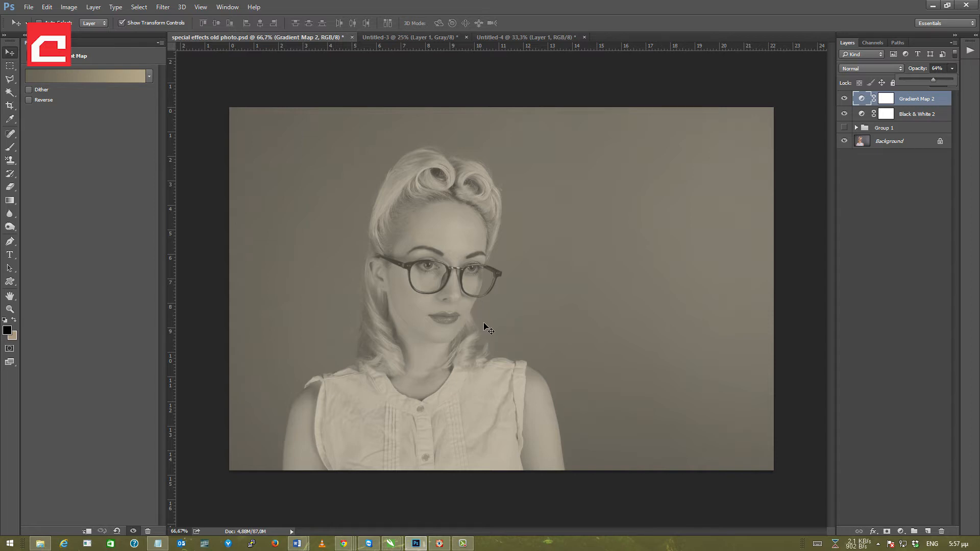
pyautogui.click(913, 80)
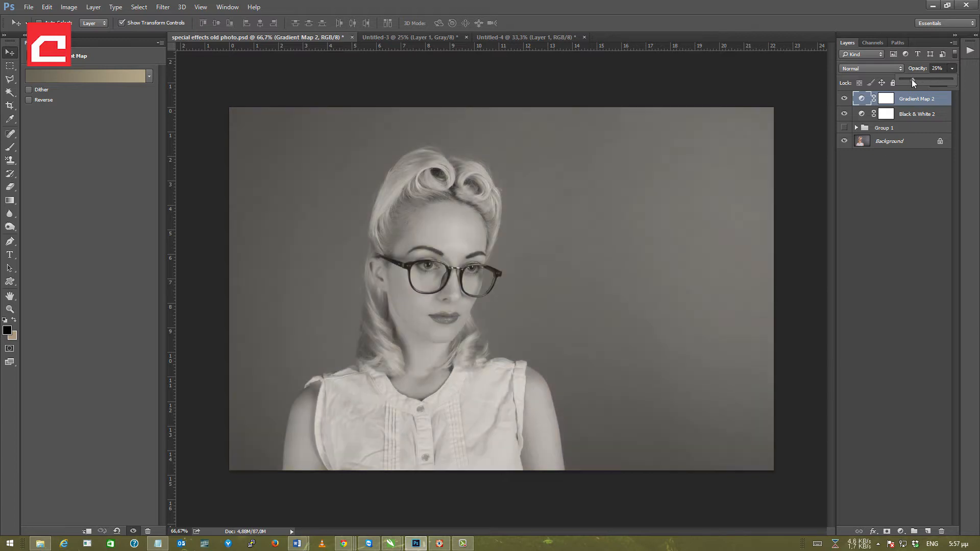
pyautogui.moveTo(917, 79); pyautogui.dragTo(939, 78)
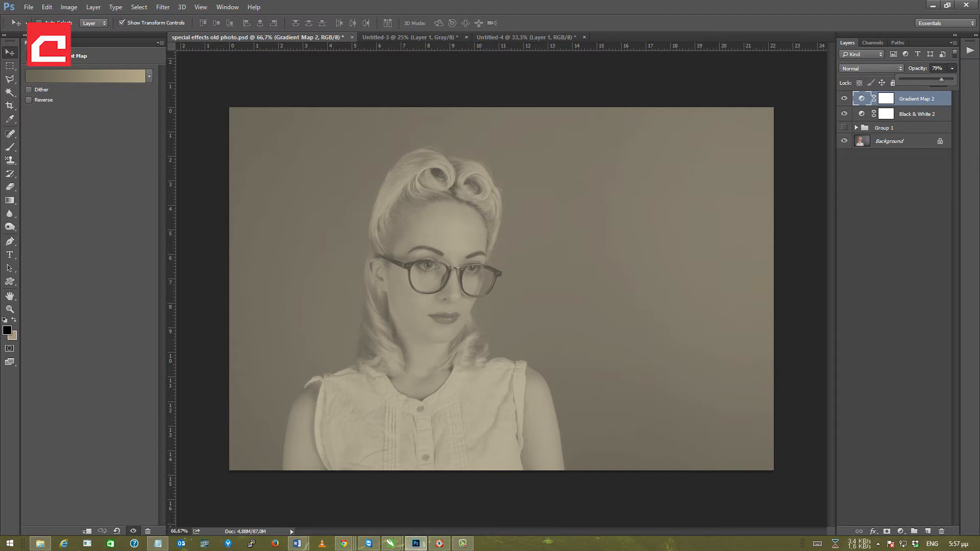
# Switch to Chrome and view the heading and address of demilked's "149 Free Paper Textures and Backgrounds" page
pyautogui.hotkey('alt', 'Tab')
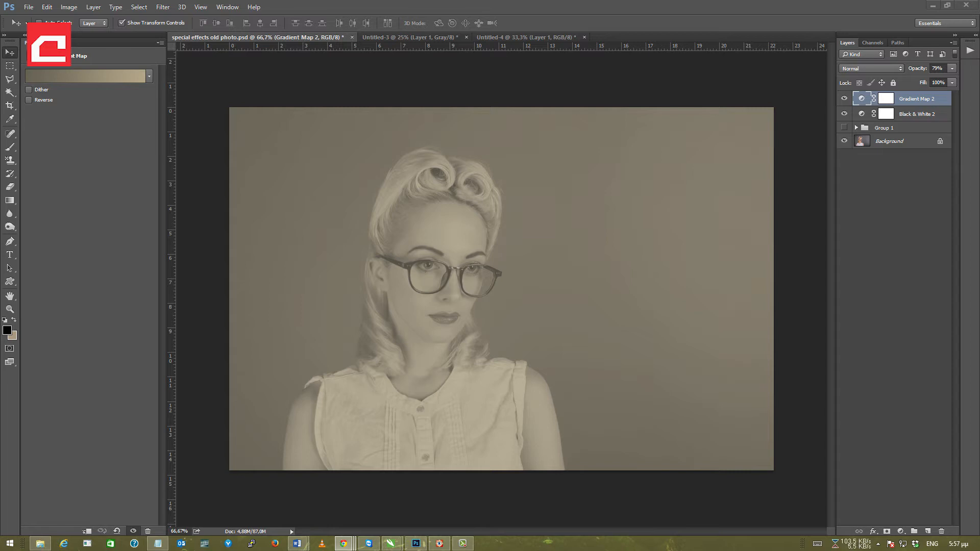
pyautogui.moveTo(979, 132); pyautogui.dragTo(293, 51)
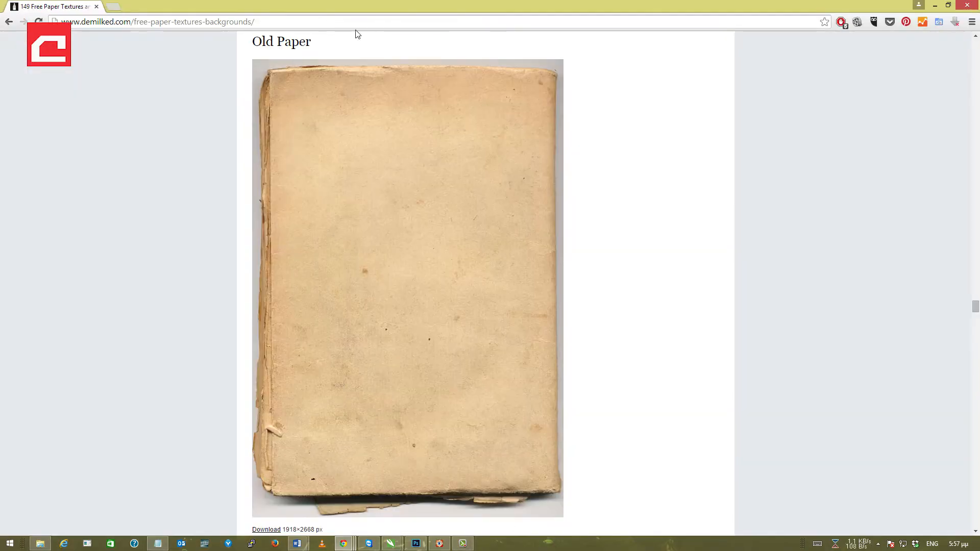
pyautogui.moveTo(975, 305); pyautogui.dragTo(975, 32)
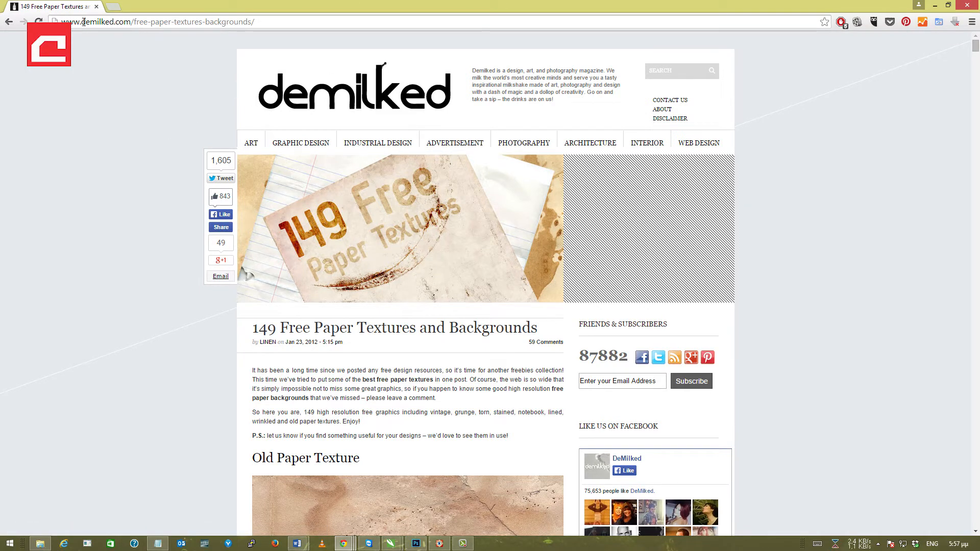
pyautogui.click(130, 22)
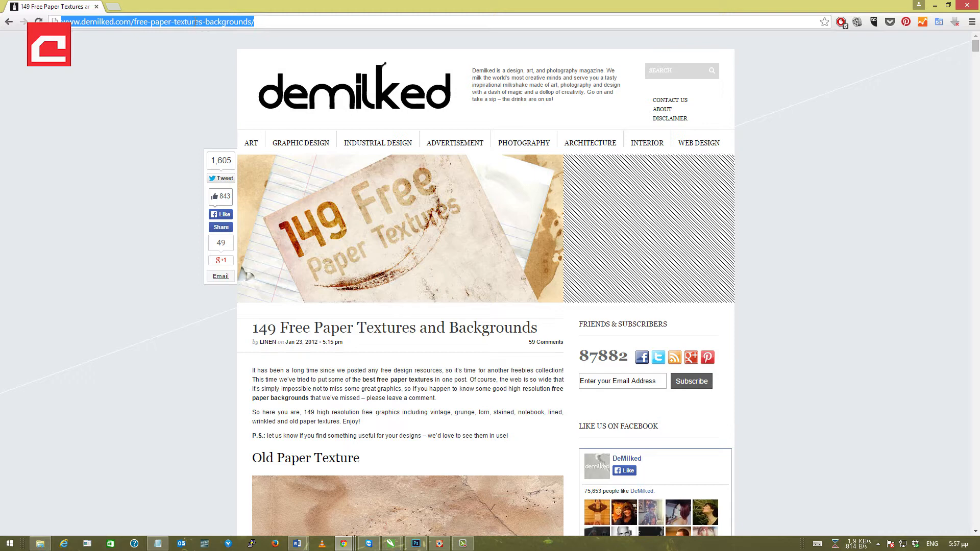
pyautogui.click(222, 30)
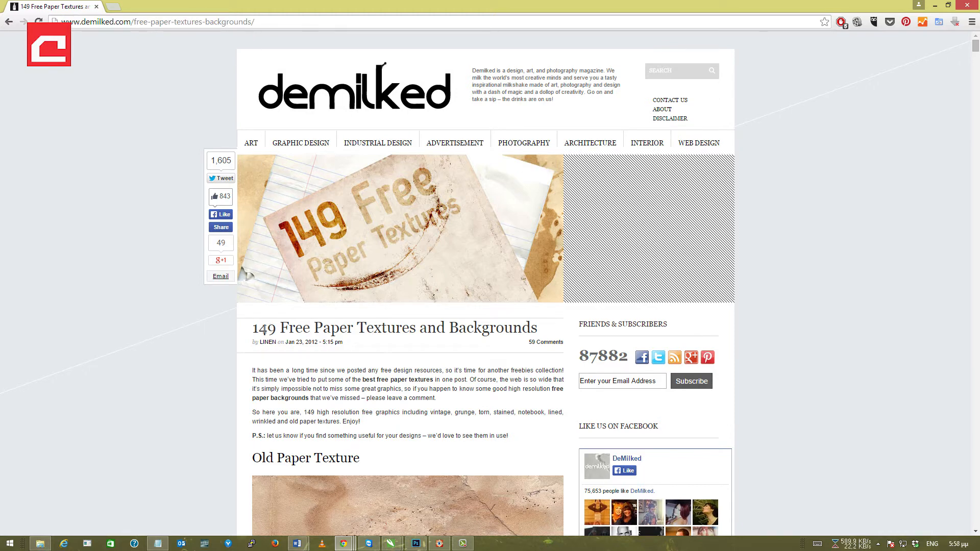
pyautogui.moveTo(254, 330); pyautogui.dragTo(531, 331)
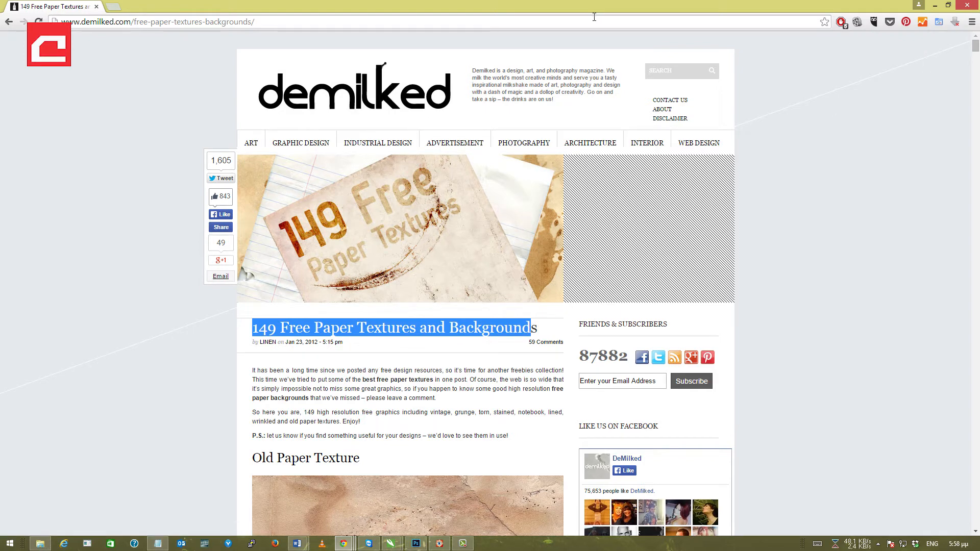
pyautogui.click(467, 22)
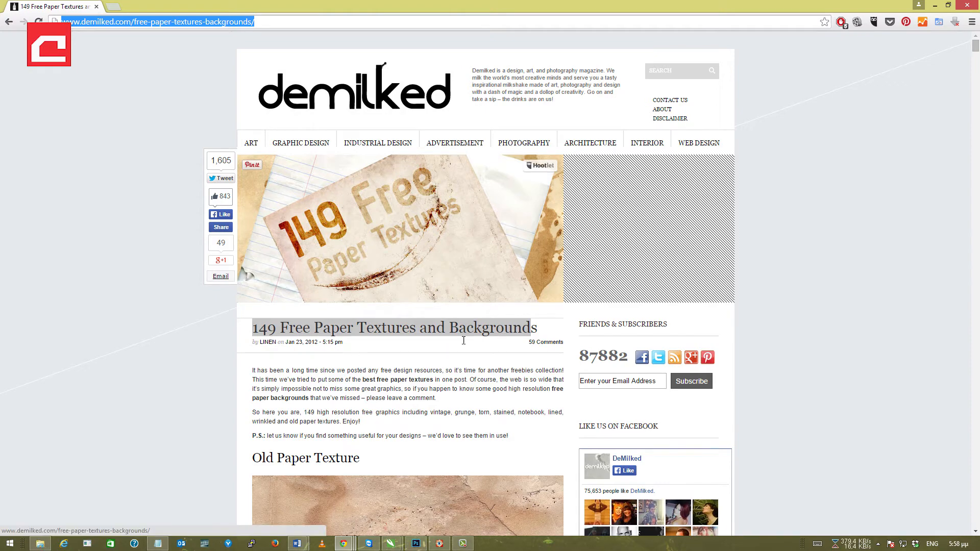
# Find the 1918×2668 px Old Paper texture, open its full-size version on imageafter.com and copy the image
pyautogui.moveTo(975, 45); pyautogui.dragTo(951, 308)
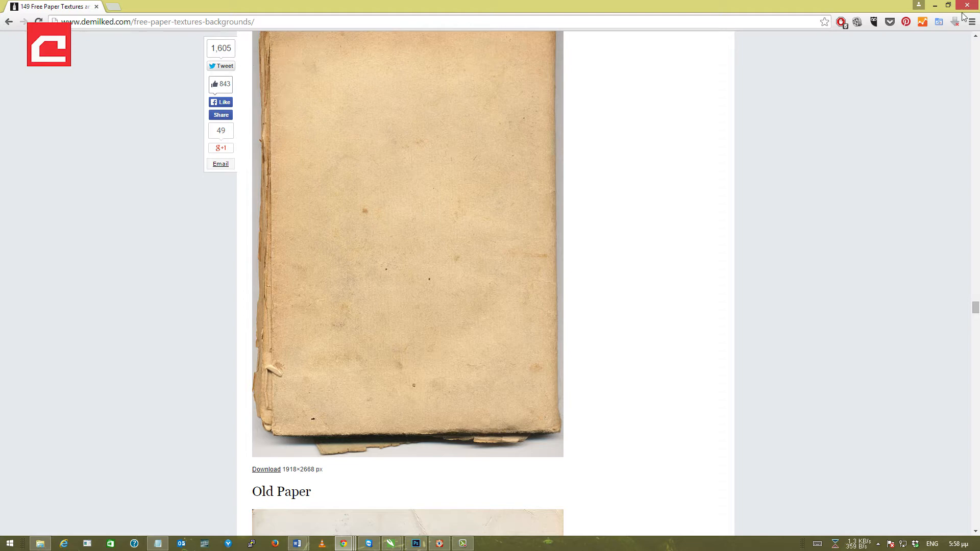
pyautogui.click(975, 36)
pyautogui.click(975, 36)
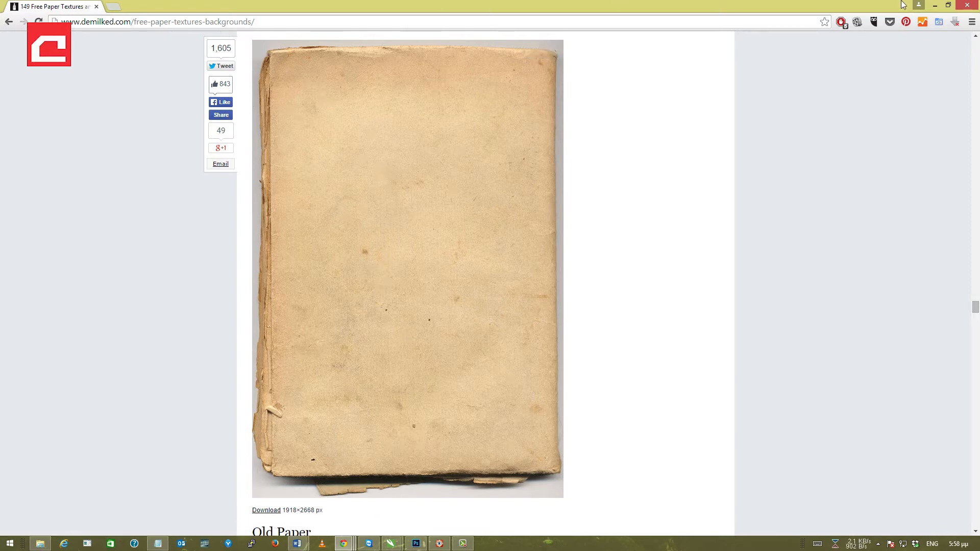
pyautogui.moveTo(979, 136); pyautogui.dragTo(665, 4)
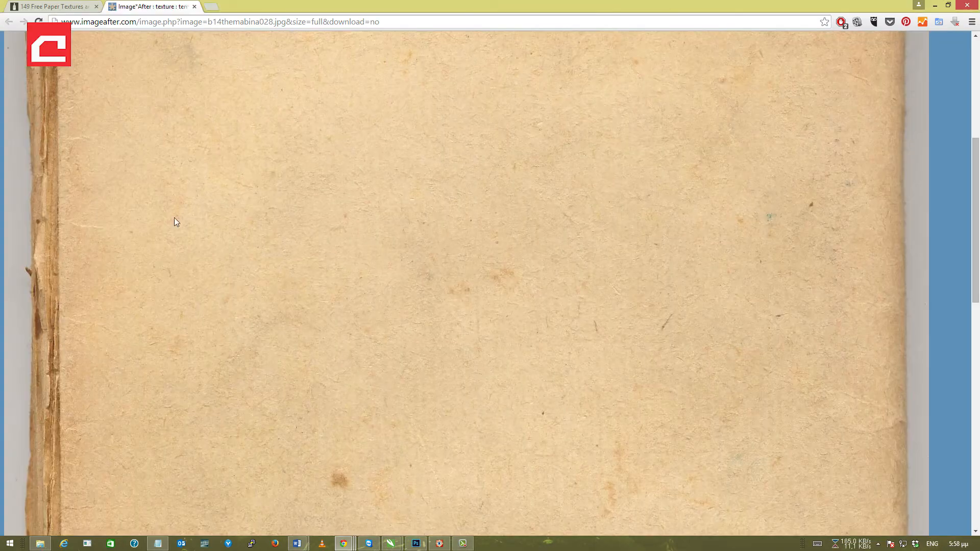
pyautogui.rightClick(331, 238)
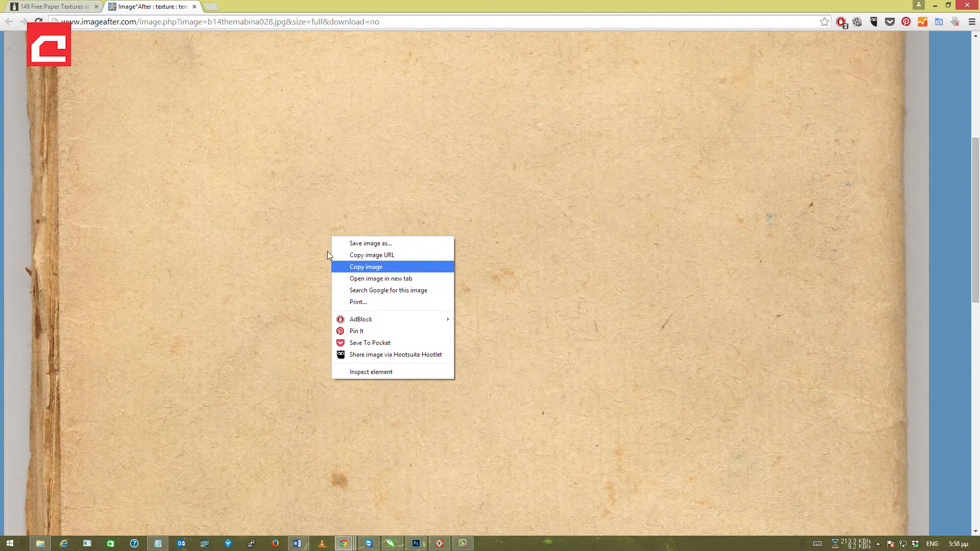
pyautogui.click(373, 267)
# Switch to Photoshop, paste the paper texture above Gradient Map 2 and move it so the paper covers the canvas
pyautogui.click(416, 543)
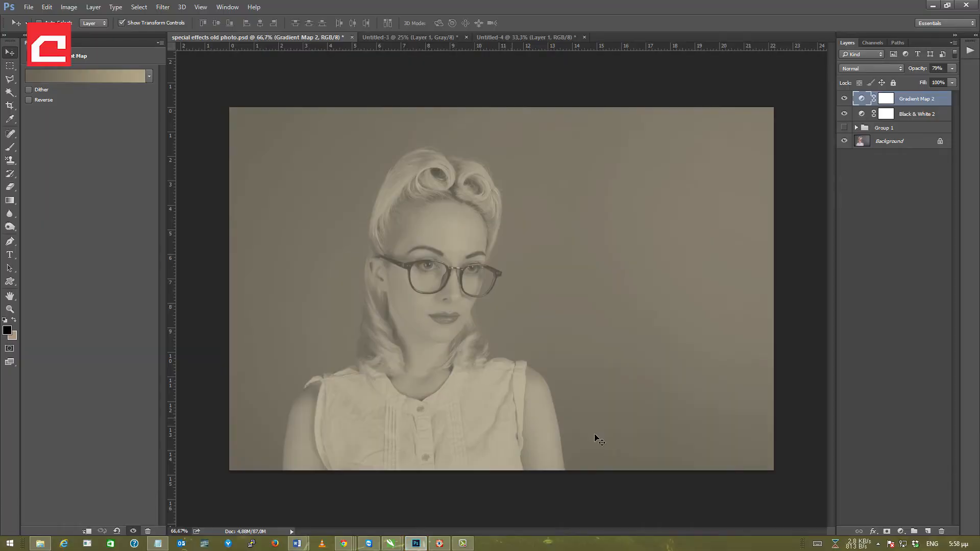
pyautogui.hotkey('ctrl', 'v')
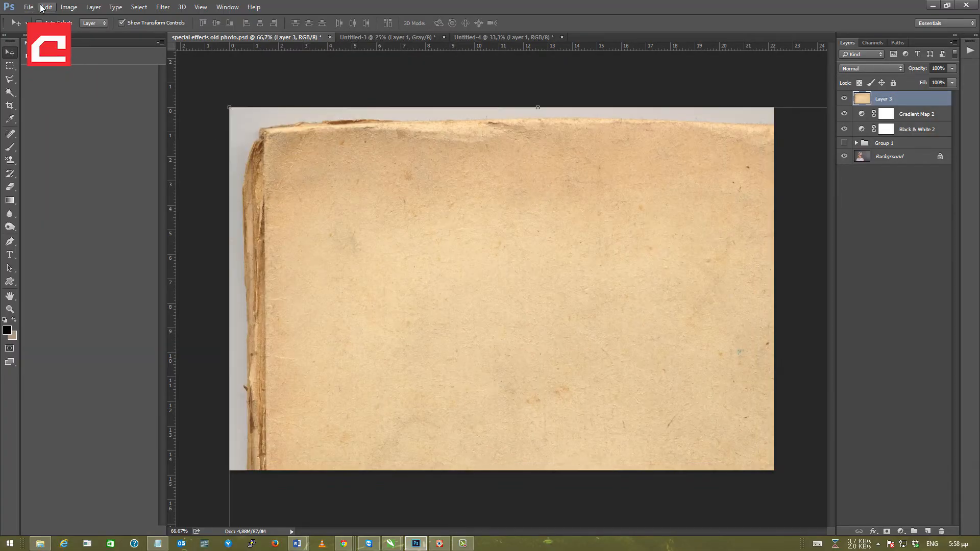
pyautogui.click(47, 6)
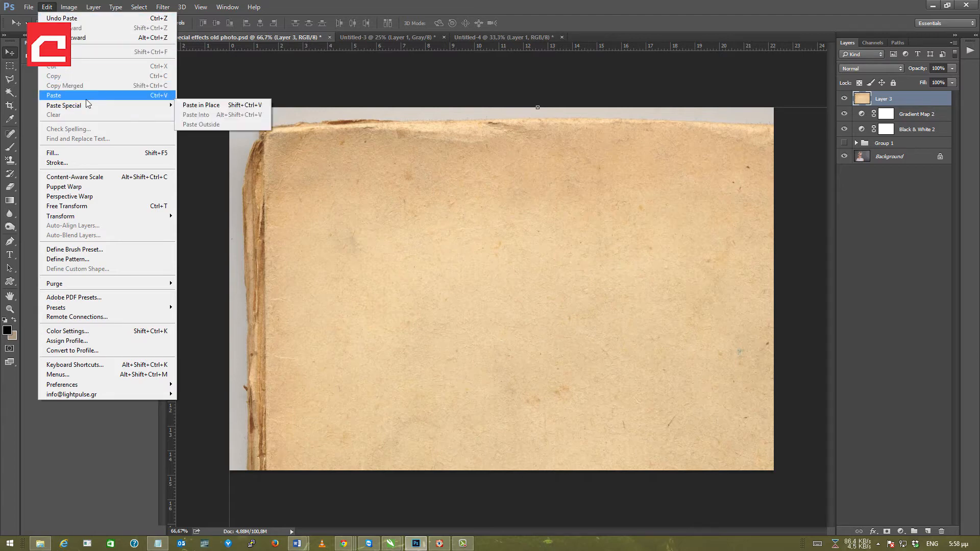
pyautogui.click(519, 4)
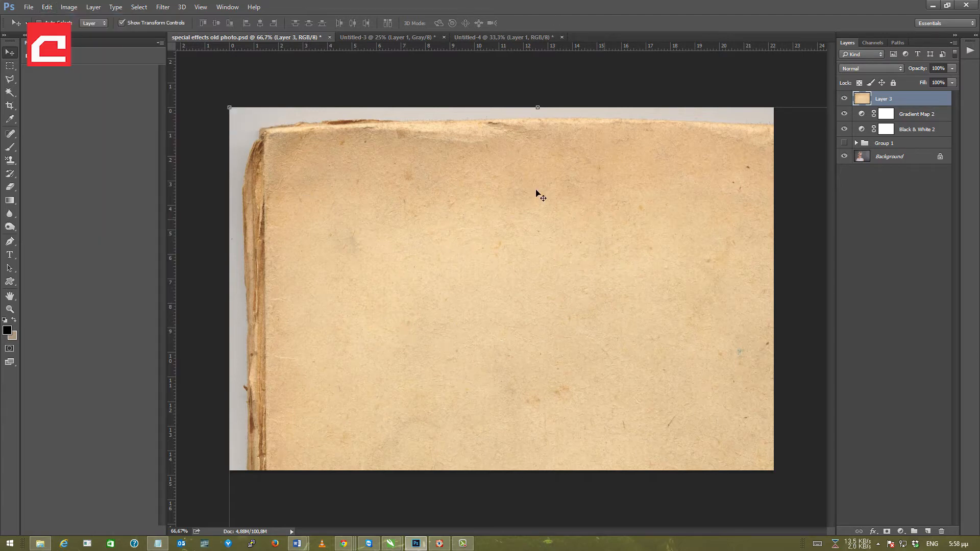
pyautogui.moveTo(516, 224); pyautogui.dragTo(748, 182)
pyautogui.moveTo(490, 321); pyautogui.dragTo(502, 313)
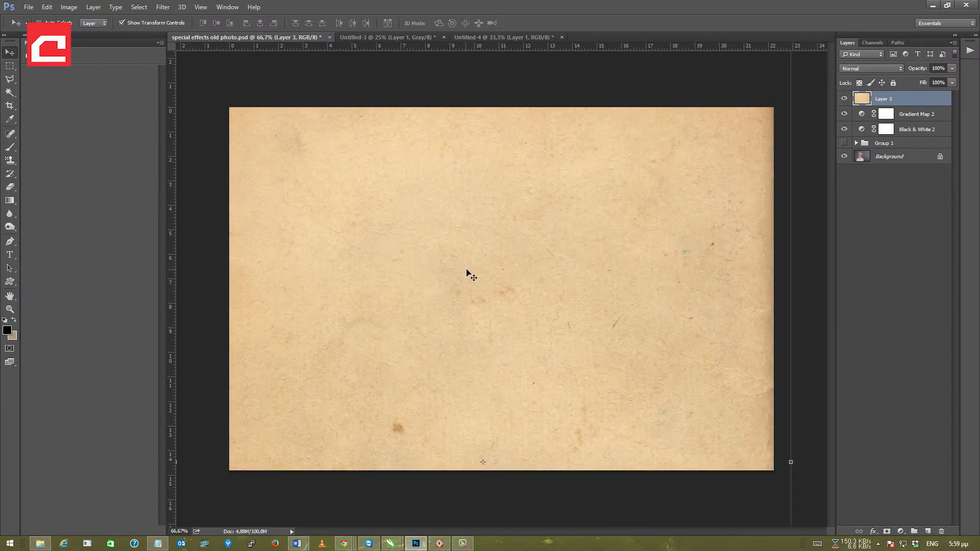
pyautogui.moveTo(644, 436); pyautogui.dragTo(485, 75)
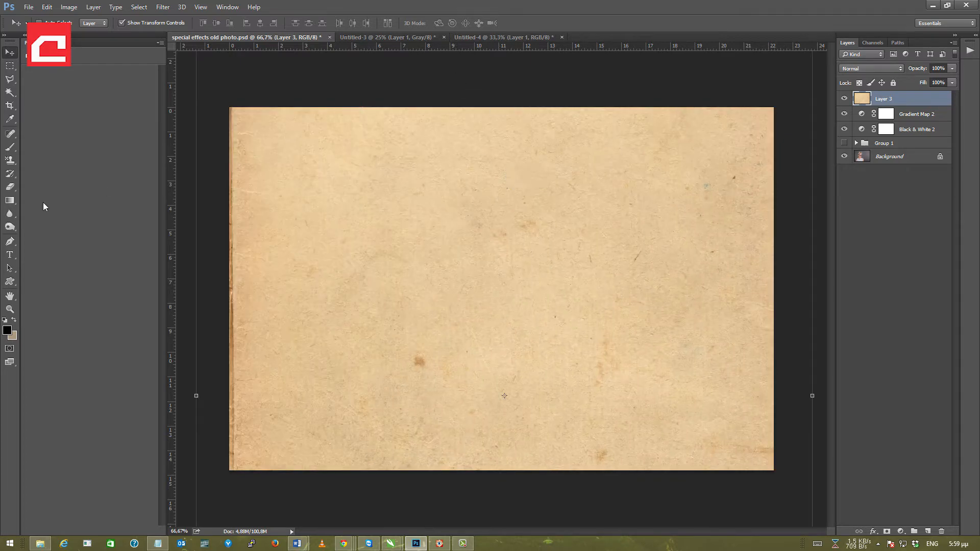
# Rotate the paper texture on Layer 3 by about 90.84° into landscape and scale it proportionally to about 65.21%
pyautogui.click(7, 309)
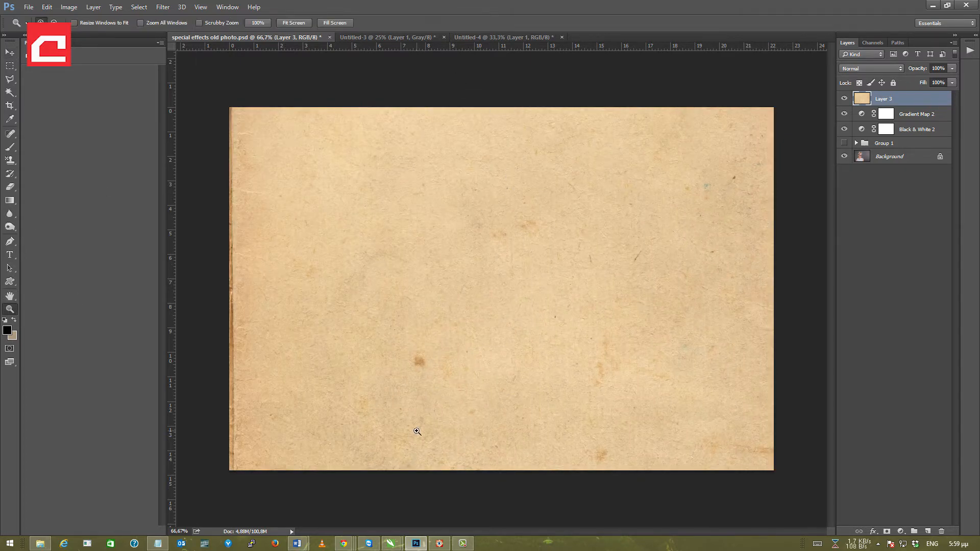
pyautogui.press('alt')
pyautogui.keyDown('alt'); pyautogui.click(545, 222); pyautogui.keyUp('alt')
pyautogui.keyDown('alt'); pyautogui.click(543, 225); pyautogui.keyUp('alt')
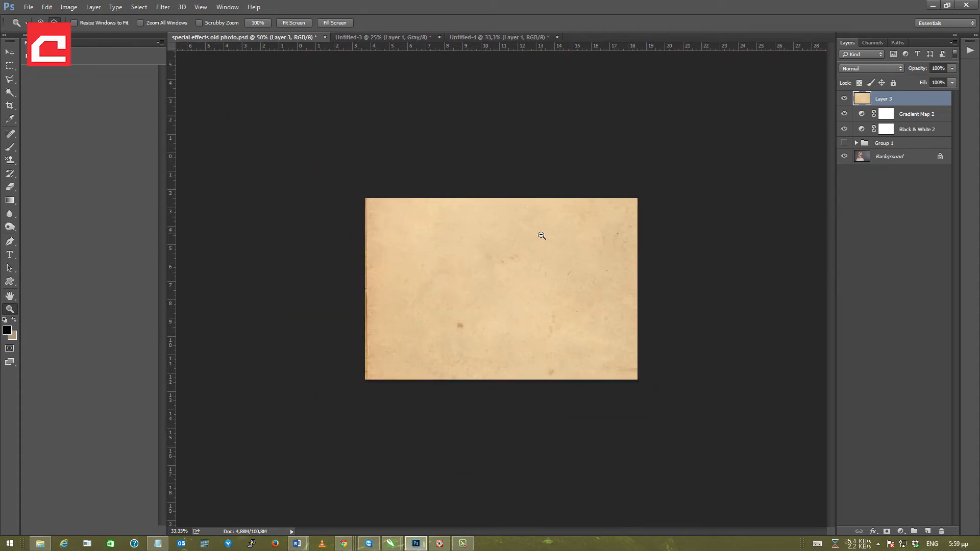
pyautogui.keyDown('alt'); pyautogui.click(538, 237); pyautogui.keyUp('alt')
pyautogui.keyDown('alt'); pyautogui.click(538, 241); pyautogui.keyUp('alt')
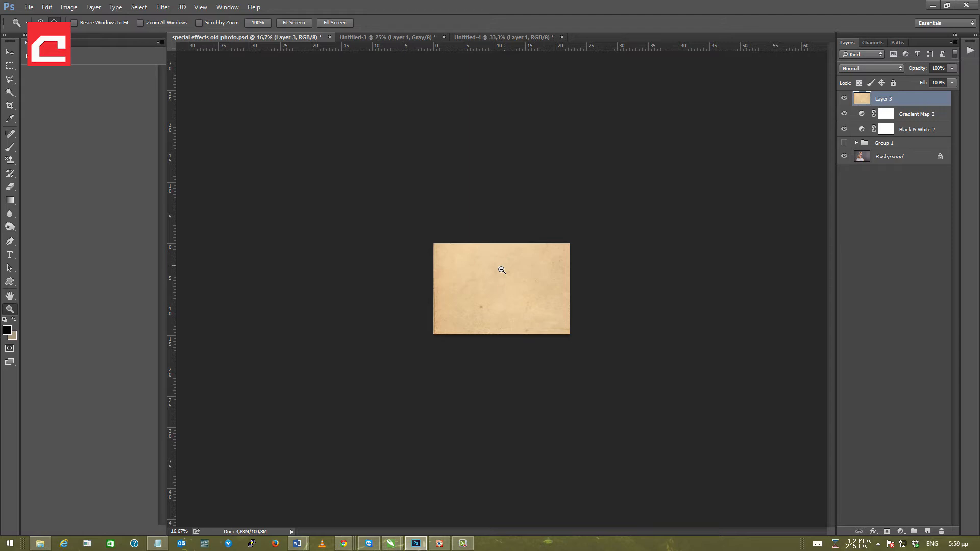
pyautogui.keyDown('alt'); pyautogui.click(523, 237); pyautogui.keyUp('alt')
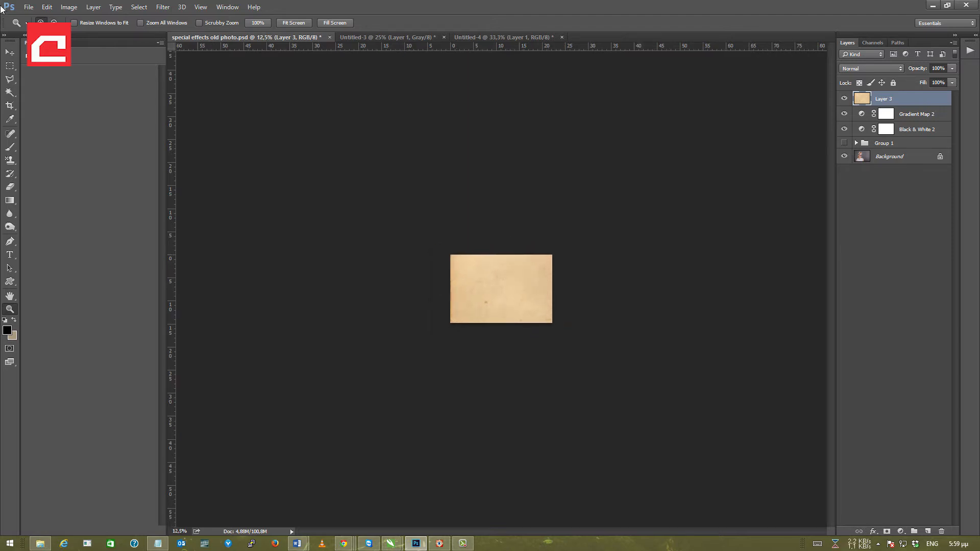
pyautogui.click(9, 52)
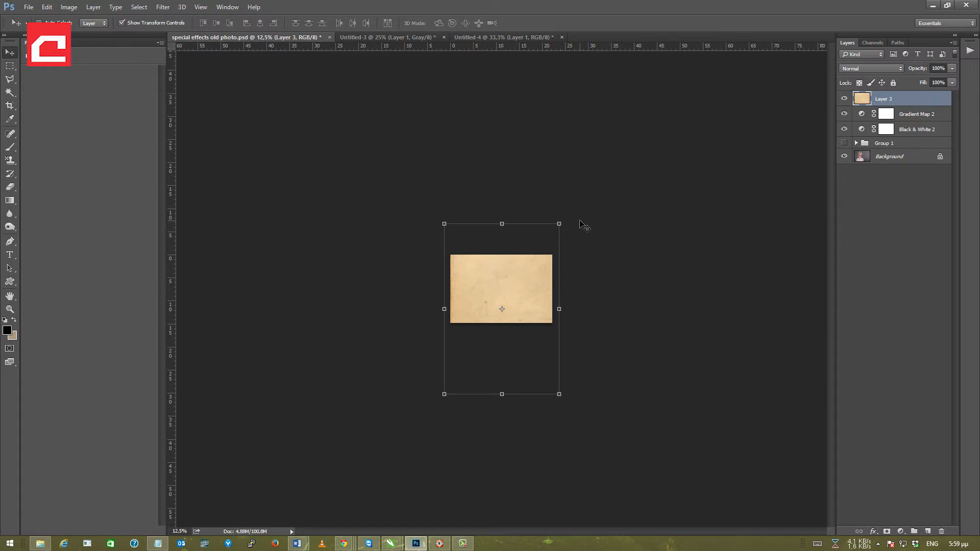
pyautogui.moveTo(567, 220); pyautogui.dragTo(542, 330)
pyautogui.moveTo(416, 341); pyautogui.dragTo(425, 294)
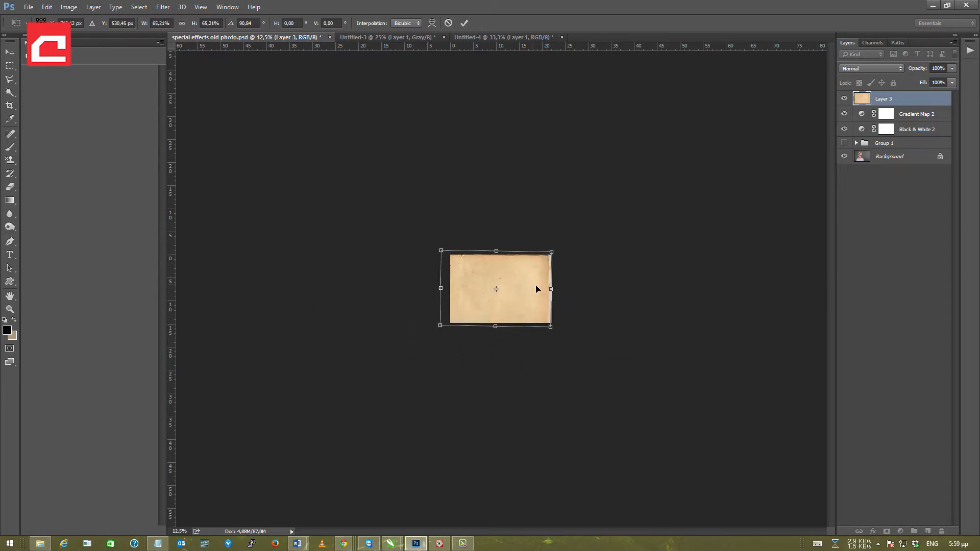
# Stretch the paper texture past the canvas edges to about 74.92% width and 75.40% height, and apply the transform
pyautogui.moveTo(550, 289); pyautogui.dragTo(568, 286)
pyautogui.moveTo(504, 250); pyautogui.dragTo(505, 251)
pyautogui.moveTo(504, 327); pyautogui.dragTo(504, 330)
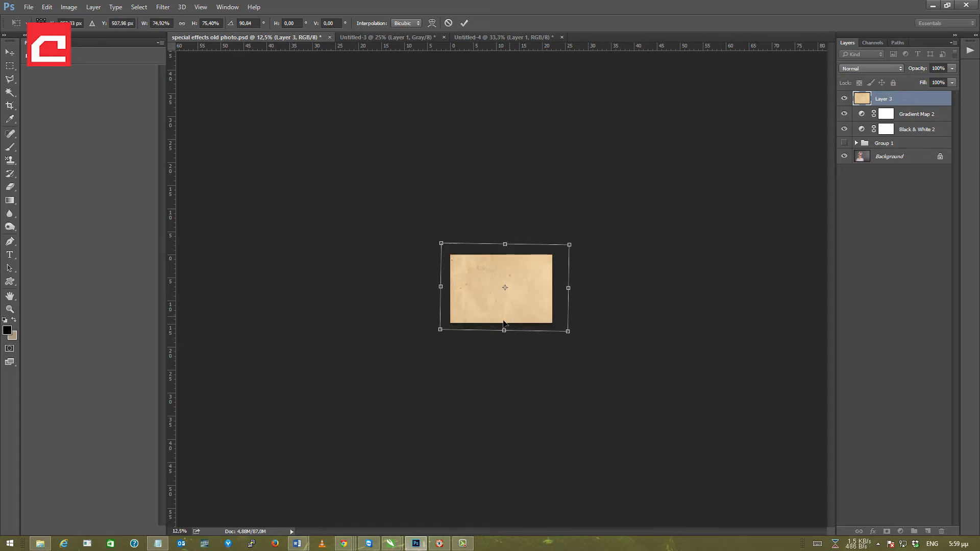
pyautogui.click(464, 24)
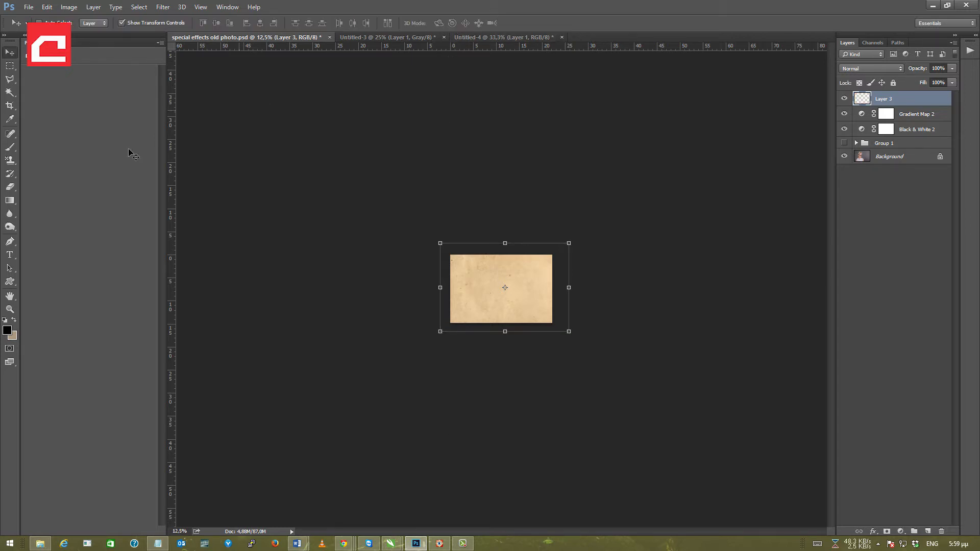
# Rename the pasted paper texture layer as Texture Old Paper
pyautogui.click(10, 309)
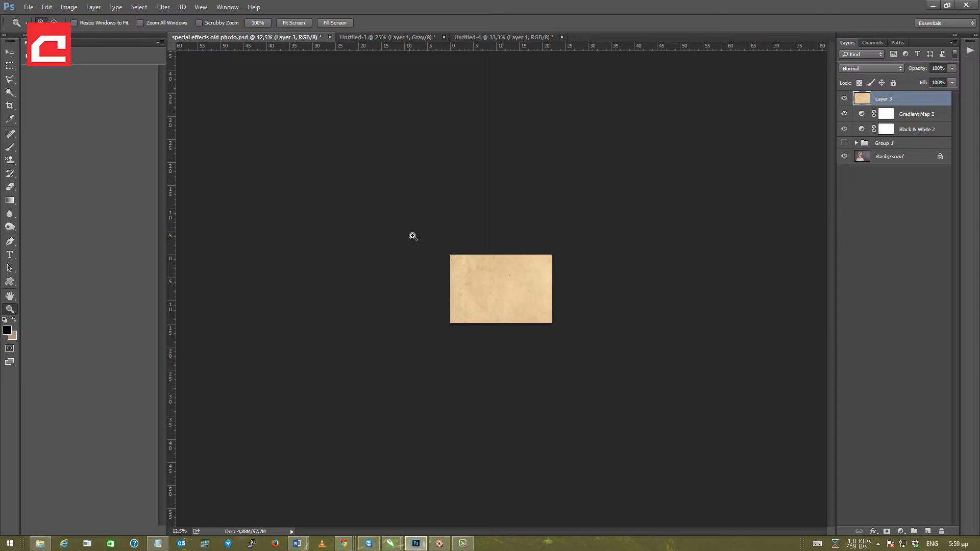
pyautogui.click(496, 275)
pyautogui.click(494, 274)
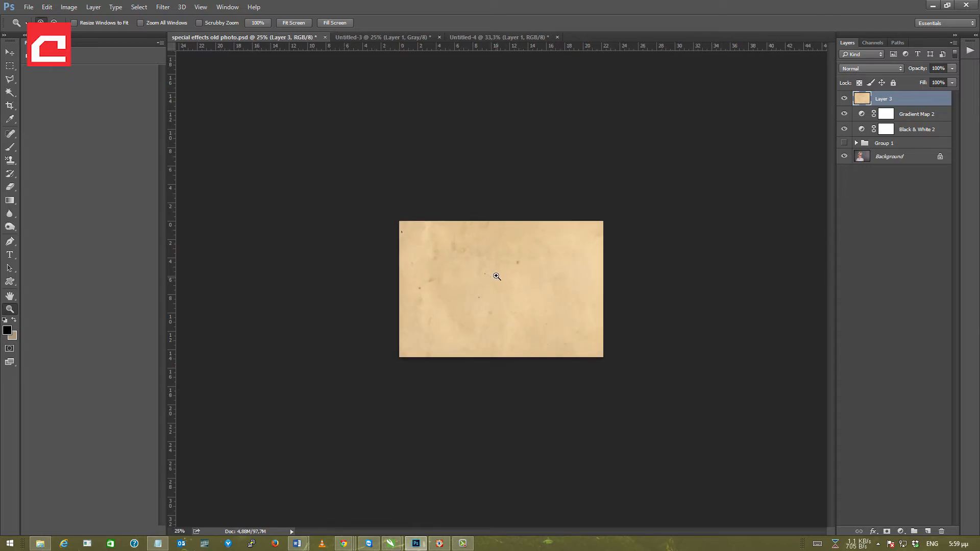
pyautogui.click(492, 274)
pyautogui.click(490, 275)
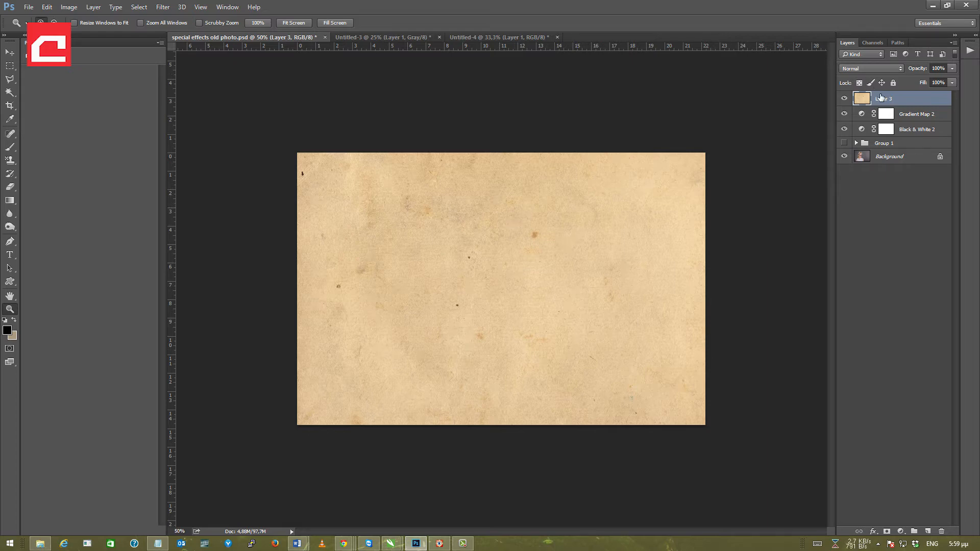
pyautogui.doubleClick(883, 99)
pyautogui.write('Texture Old Paper')
pyautogui.press('Return')
pyautogui.click(557, 157)
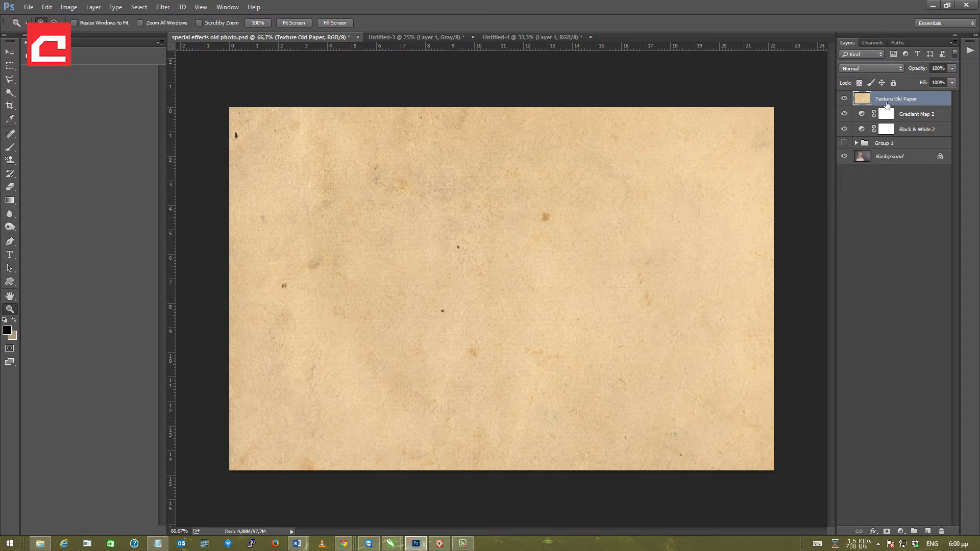
# Set the Texture Old Paper layer's blend mode to Multiply
pyautogui.click(851, 69)
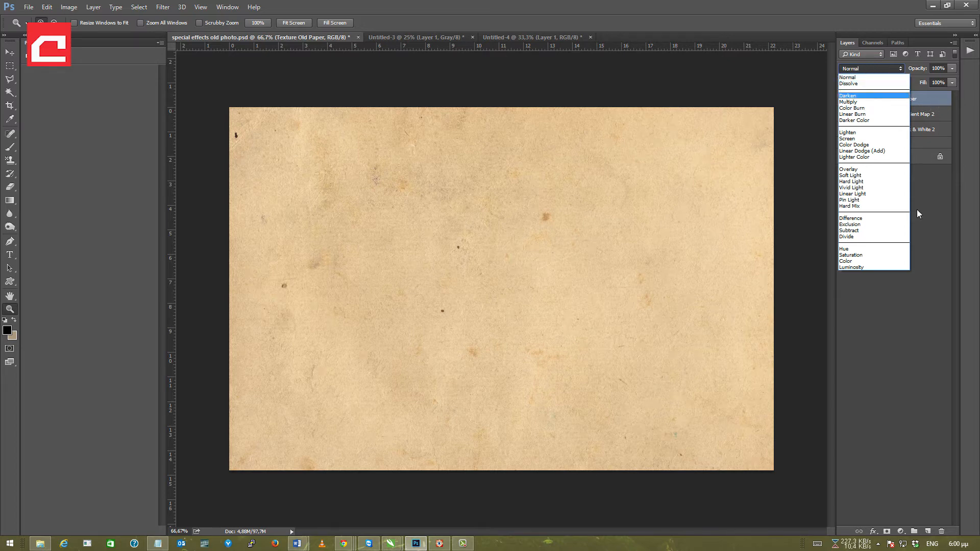
pyautogui.click(872, 104)
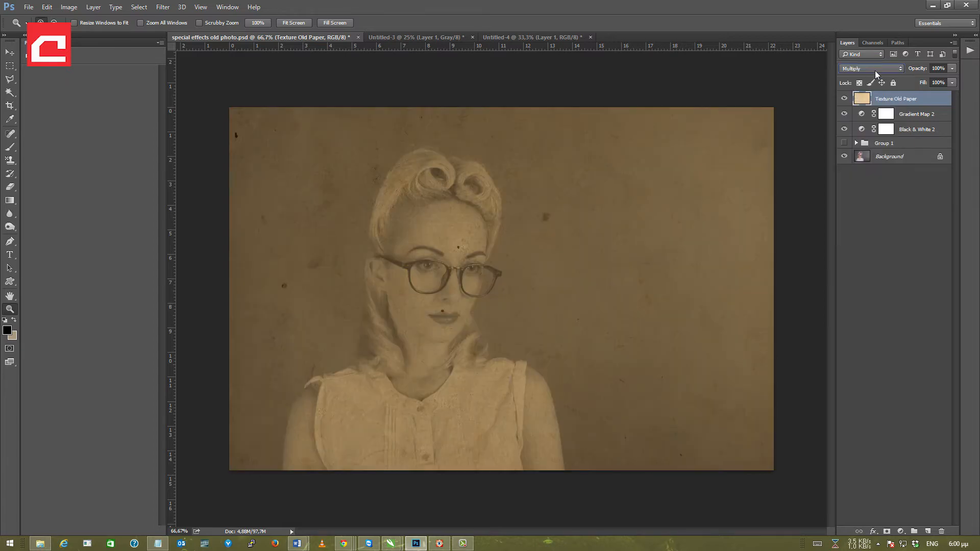
pyautogui.click(875, 74)
pyautogui.press('Escape')
# Try the Overlay and Darken blend modes on the Texture Old Paper layer, returning it to Multiply after each
pyautogui.click(886, 66)
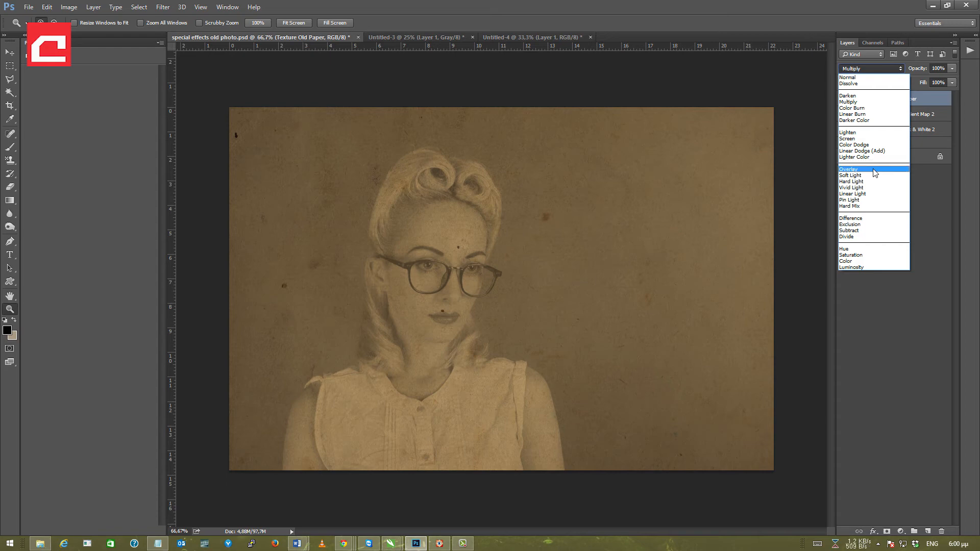
pyautogui.click(873, 170)
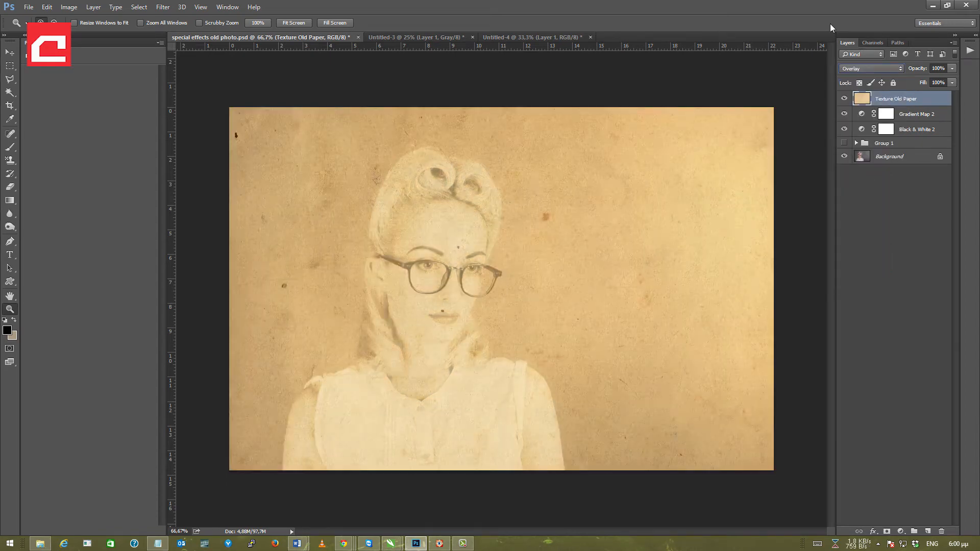
pyautogui.click(874, 70)
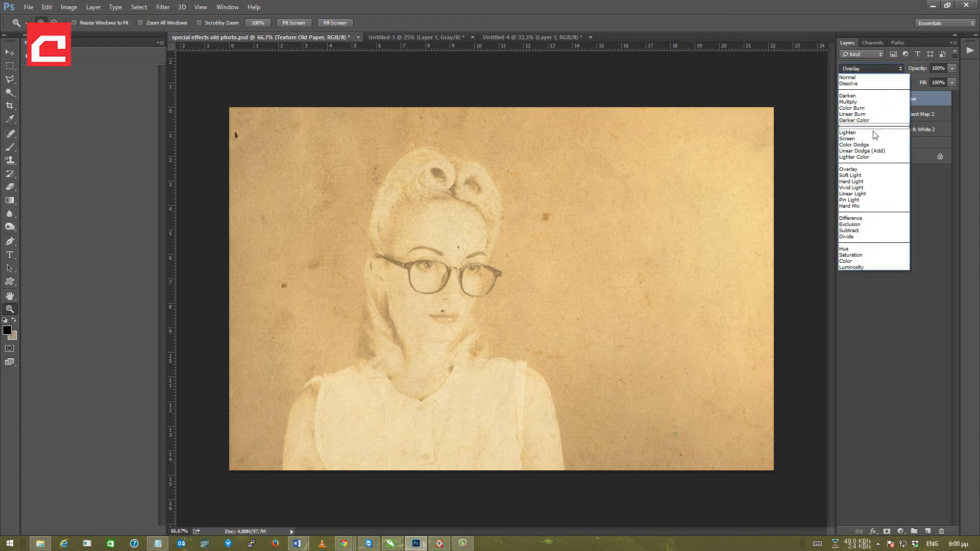
pyautogui.click(868, 101)
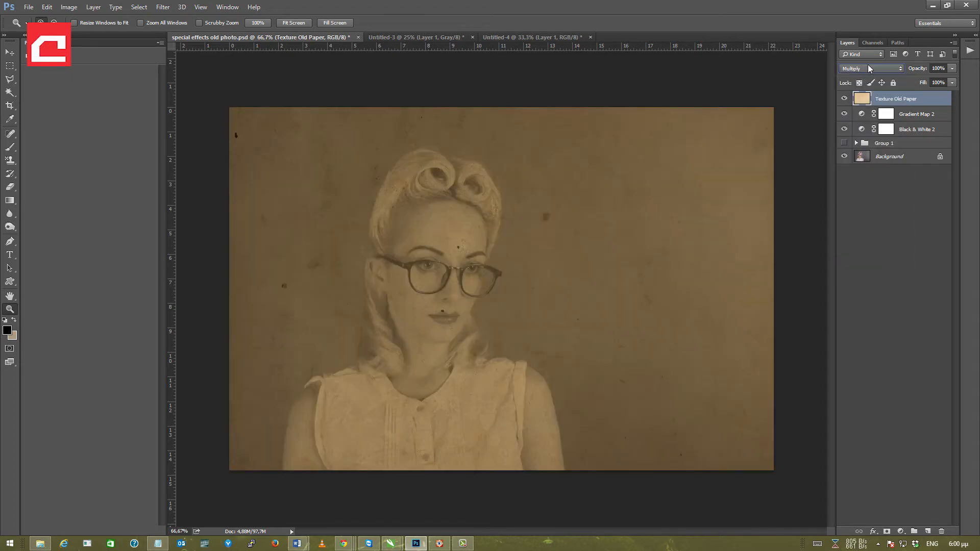
pyautogui.click(871, 69)
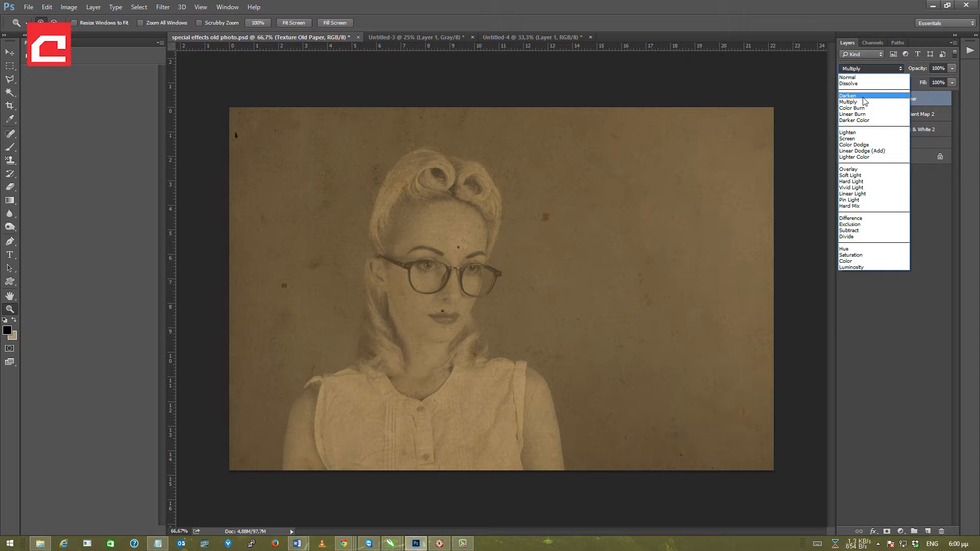
pyautogui.click(865, 96)
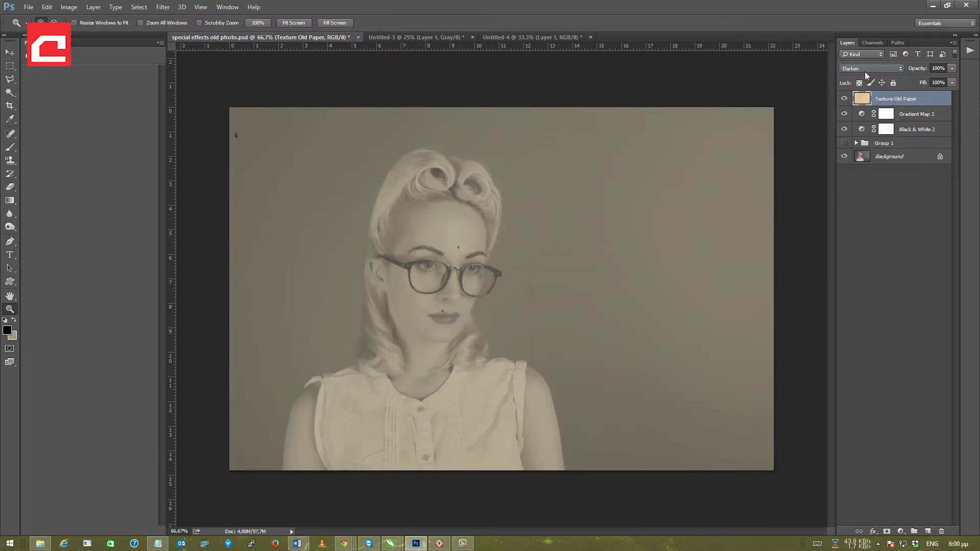
pyautogui.click(869, 73)
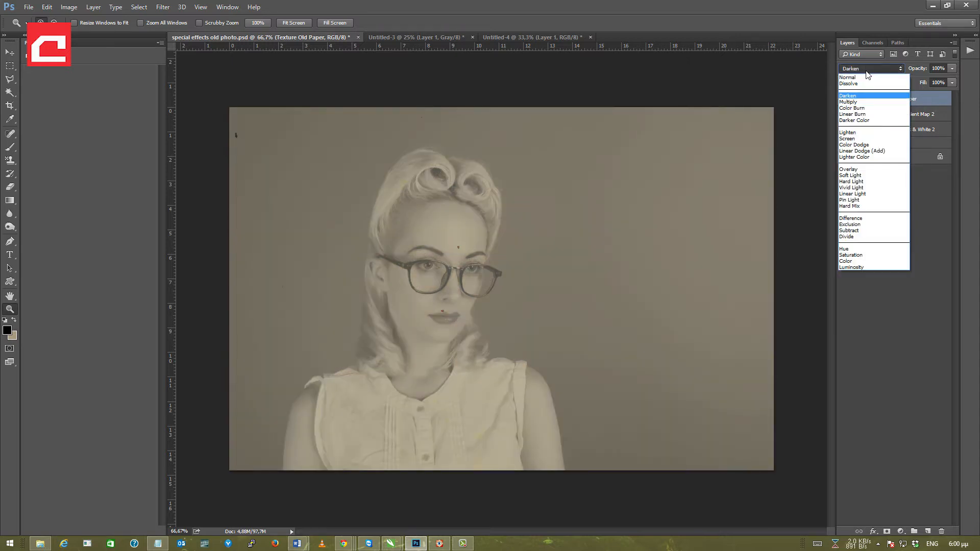
pyautogui.click(861, 104)
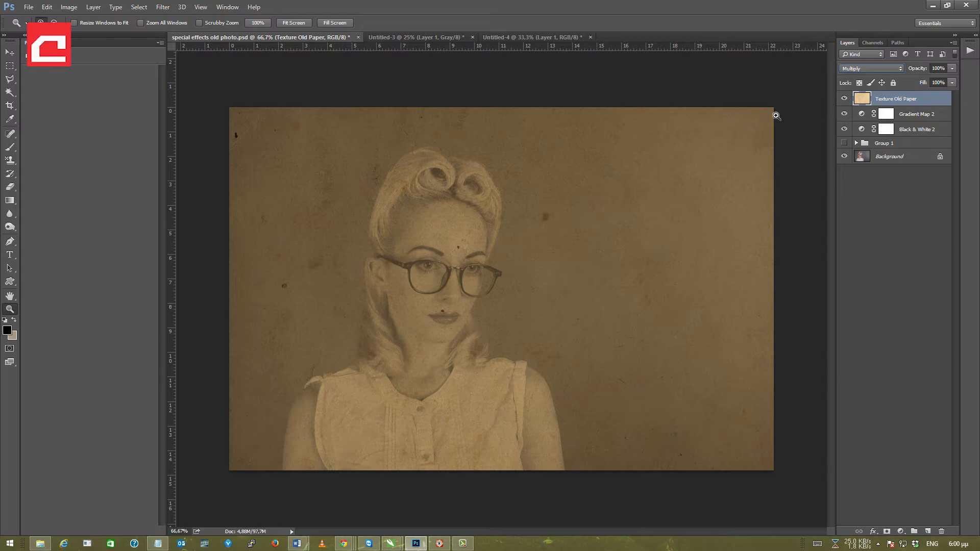
# Lower the Texture Old Paper layer's opacity to 83%
pyautogui.click(953, 70)
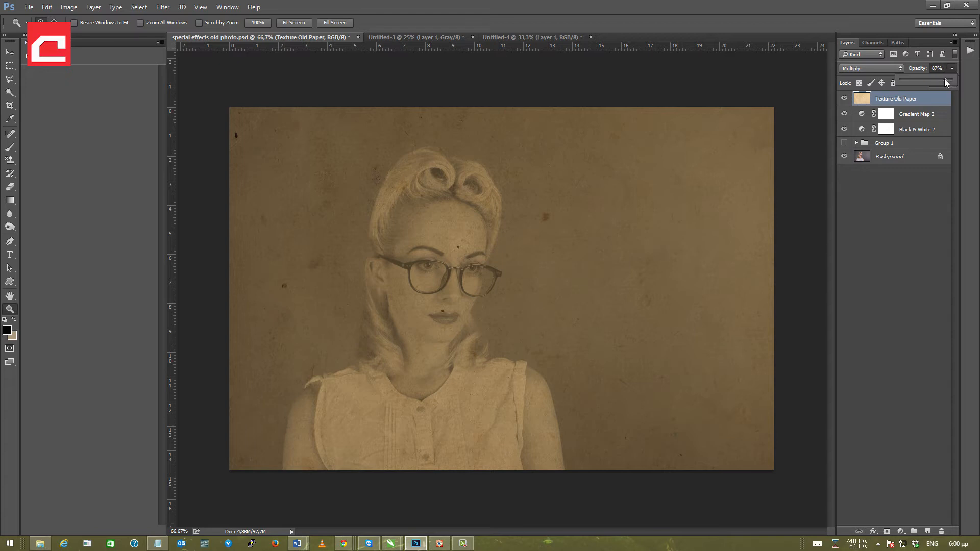
pyautogui.moveTo(944, 80); pyautogui.dragTo(941, 80)
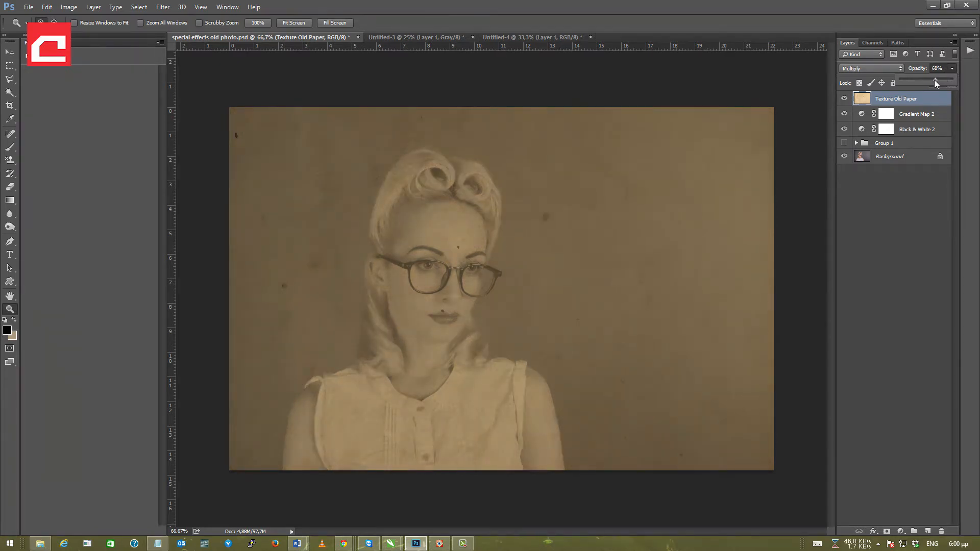
pyautogui.moveTo(951, 83); pyautogui.dragTo(943, 84)
pyautogui.moveTo(934, 84); pyautogui.dragTo(940, 84)
pyautogui.click(874, 102)
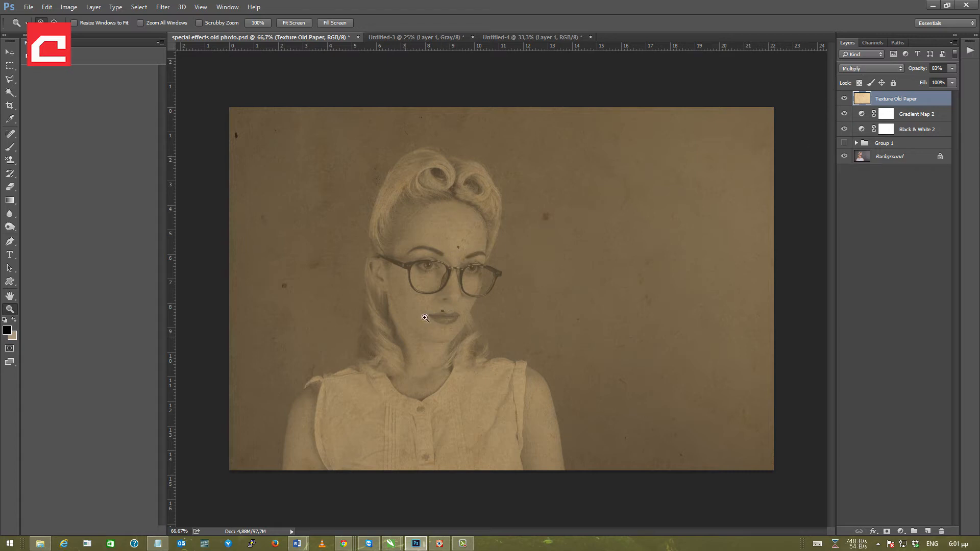
# Remove the dark paper speck just above the woman's lips with the Spot Healing Brush
pyautogui.click(10, 134)
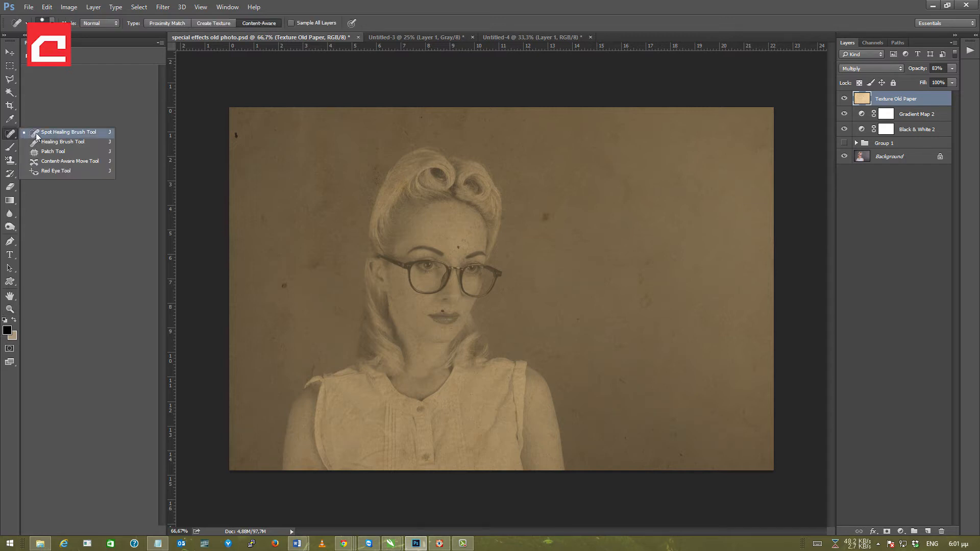
pyautogui.click(37, 134)
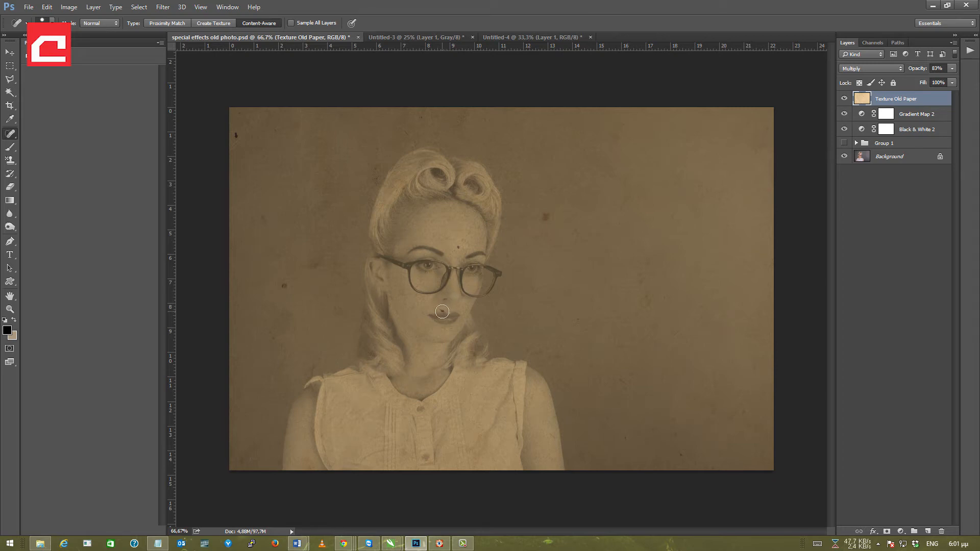
pyautogui.click(441, 311)
# Add a Curves adjustment layer with default settings above the Texture Old Paper layer
pyautogui.click(901, 531)
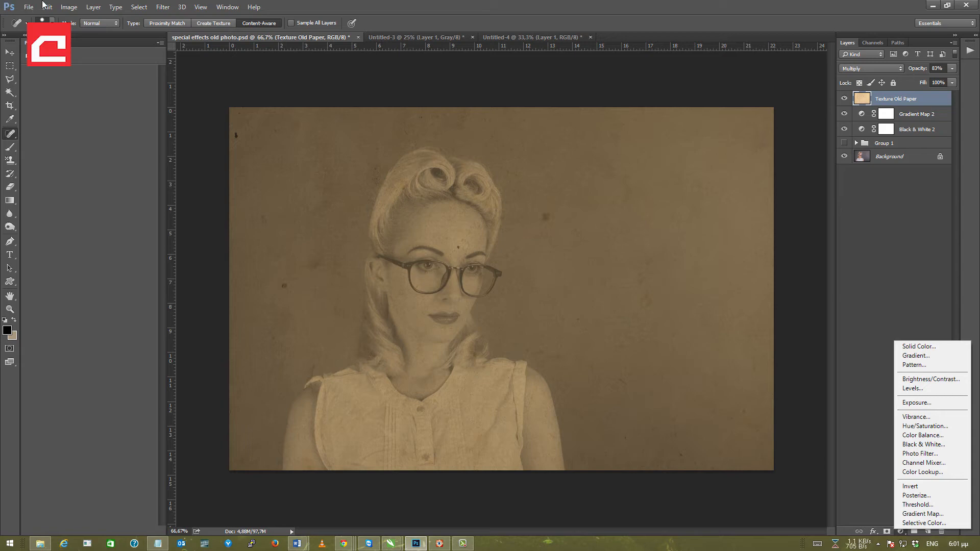
pyautogui.click(65, 8)
pyautogui.click(93, 7)
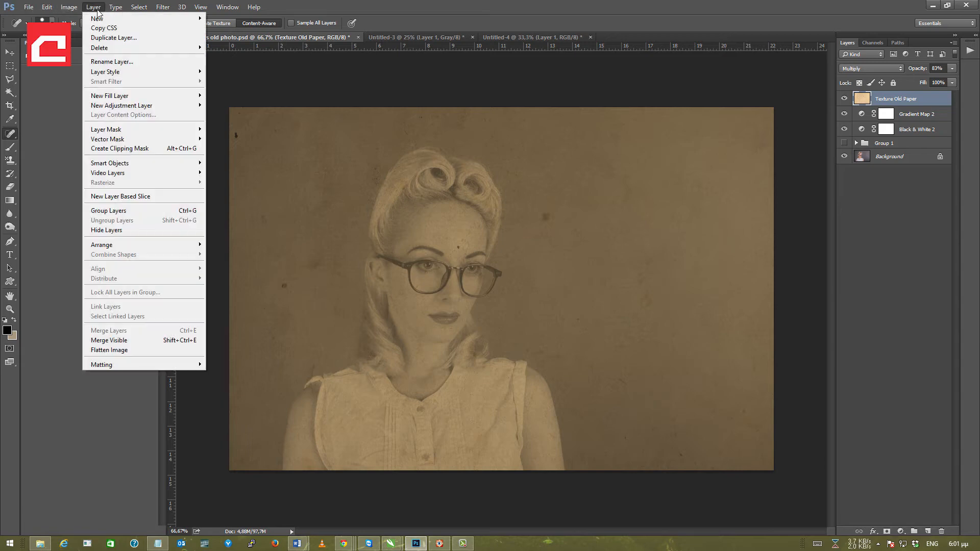
pyautogui.moveTo(100, 19)
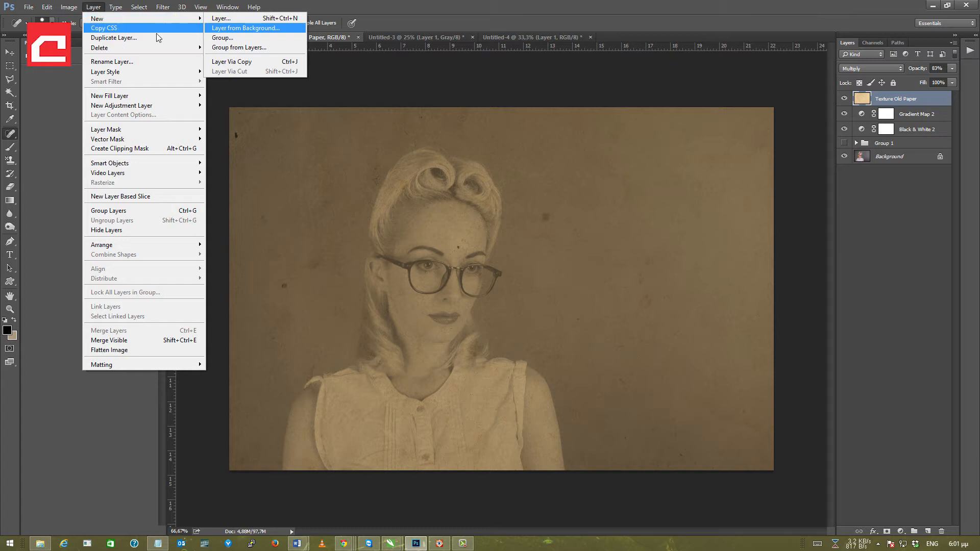
pyautogui.moveTo(148, 104)
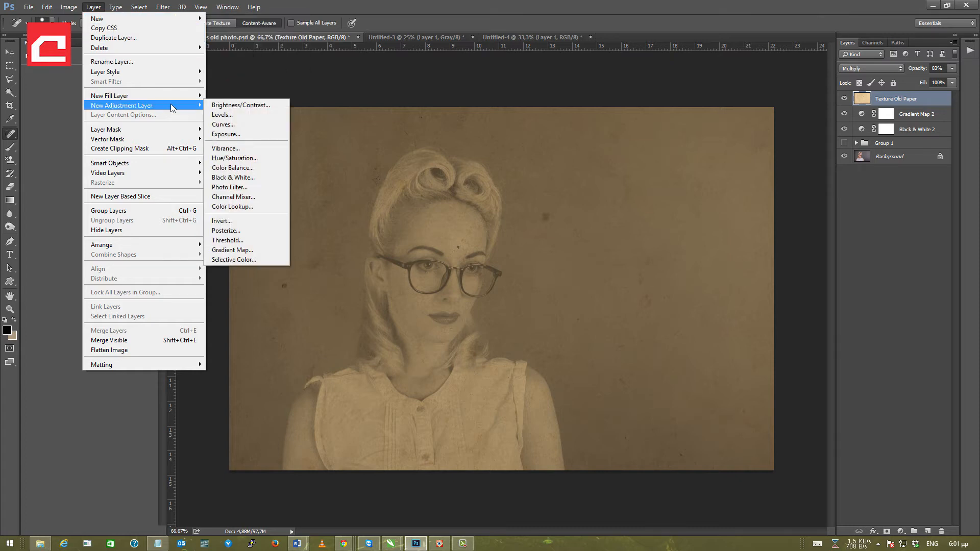
pyautogui.click(229, 126)
pyautogui.click(576, 173)
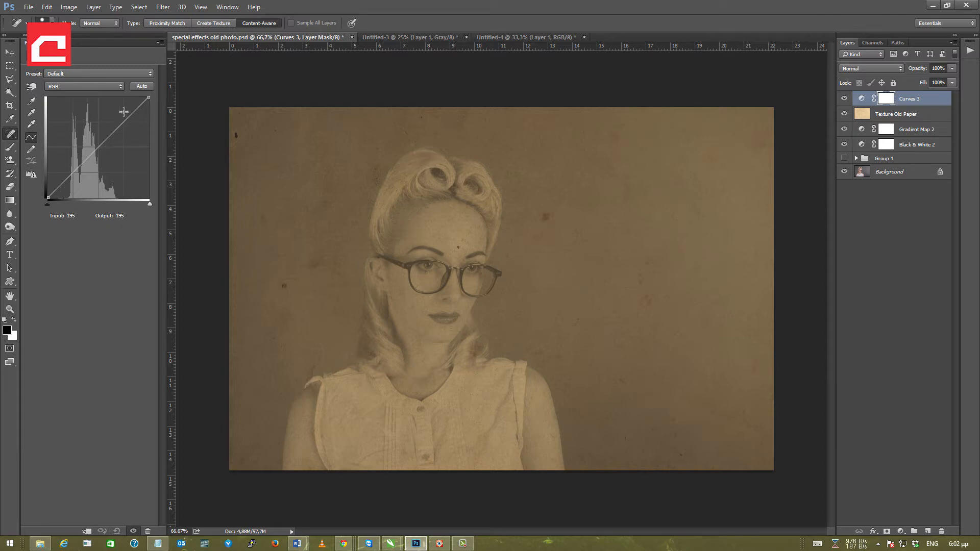
# Fade the shadows by raising the curve's black point to an output of about 40 and adding a point at input 52, output 70
pyautogui.click(47, 195)
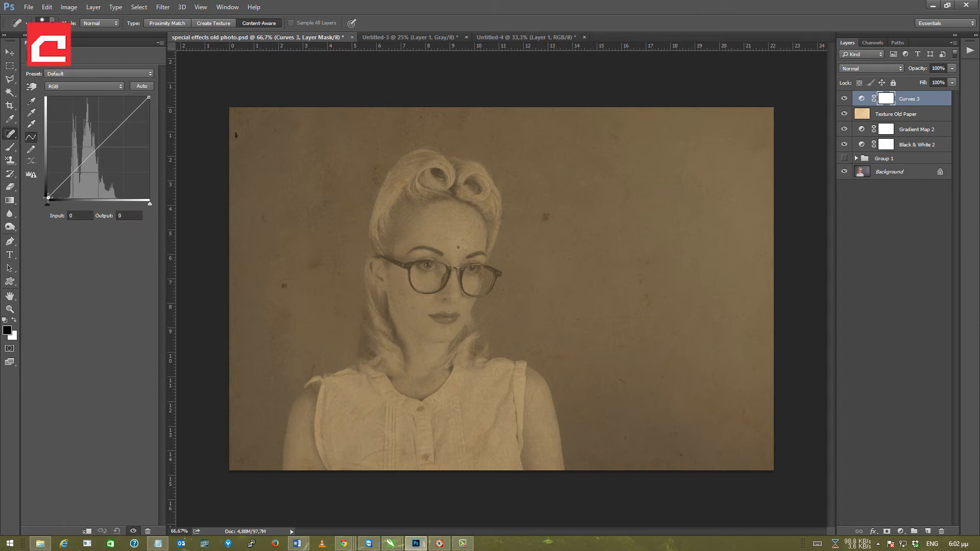
pyautogui.moveTo(47, 197)
pyautogui.mouseDown()
pyautogui.moveTo(47, 128)
pyautogui.moveTo(42, 191)
pyautogui.moveTo(42, 182)
pyautogui.mouseUp()
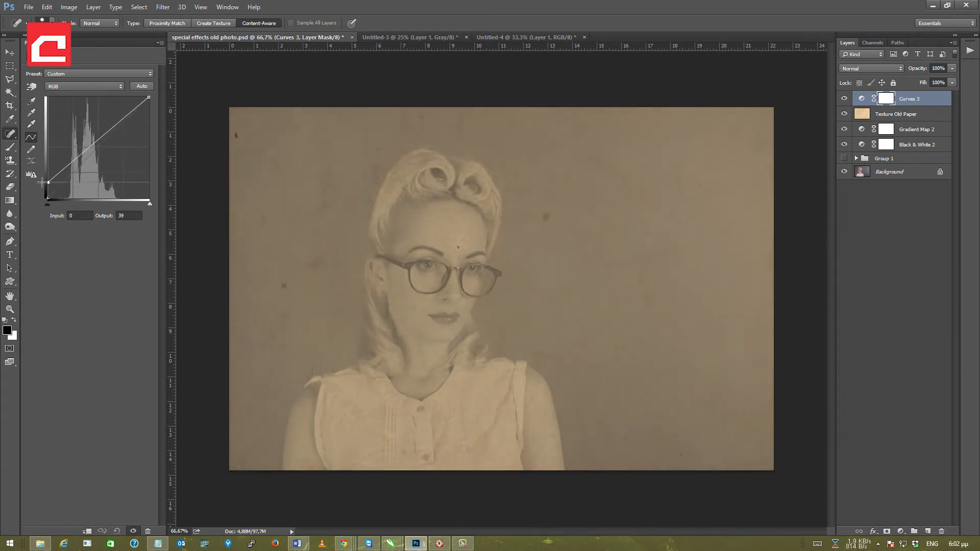
pyautogui.moveTo(42, 183); pyautogui.dragTo(42, 181)
pyautogui.moveTo(67, 166); pyautogui.dragTo(68, 169)
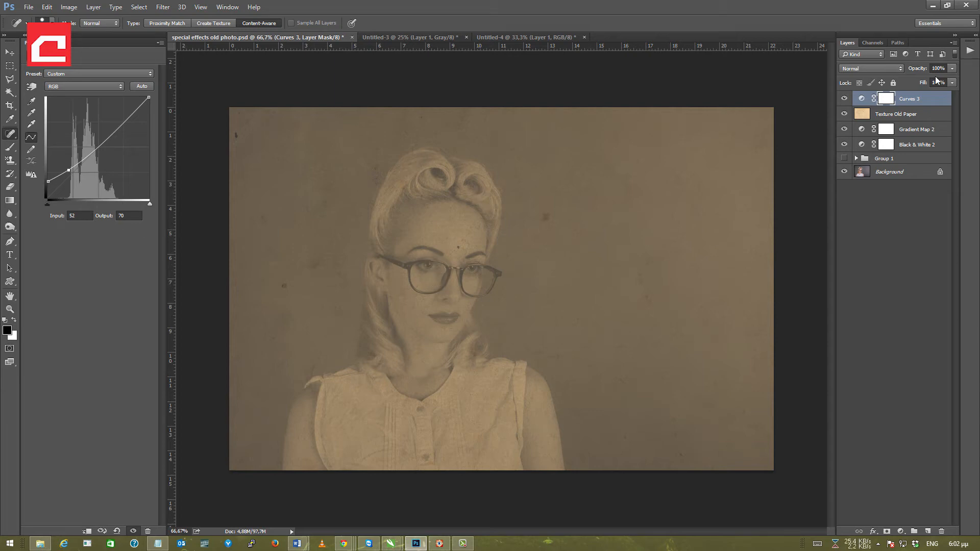
# Compare the photo with and without the Curves adjustment by toggling that layer's visibility
pyautogui.click(843, 100)
pyautogui.click(843, 100)
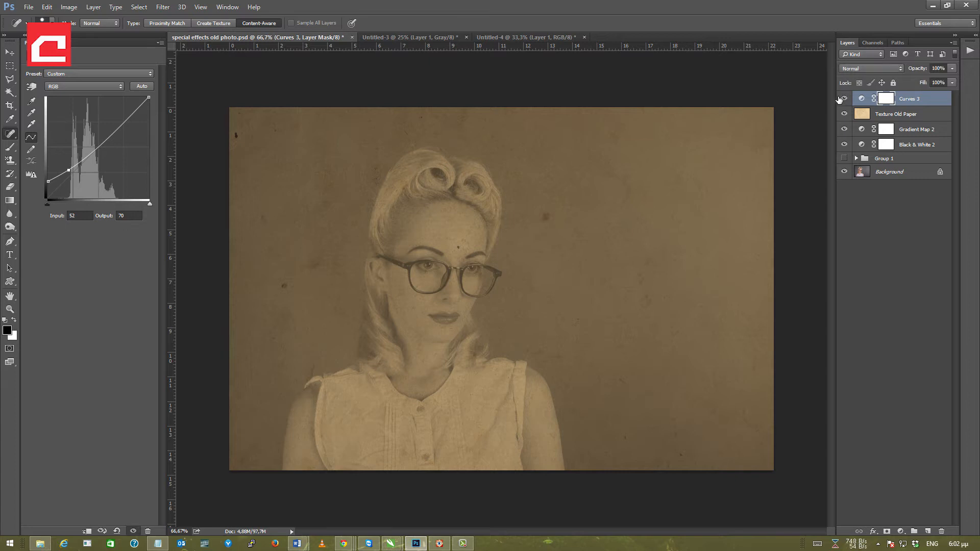
pyautogui.click(843, 100)
pyautogui.click(843, 99)
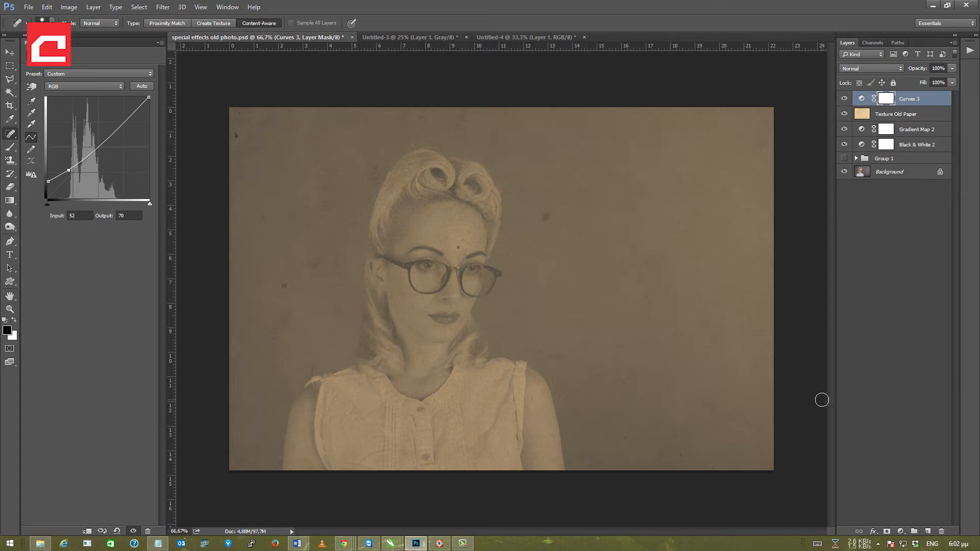
# Add a second Curves adjustment layer with default settings above the first one
pyautogui.click(902, 531)
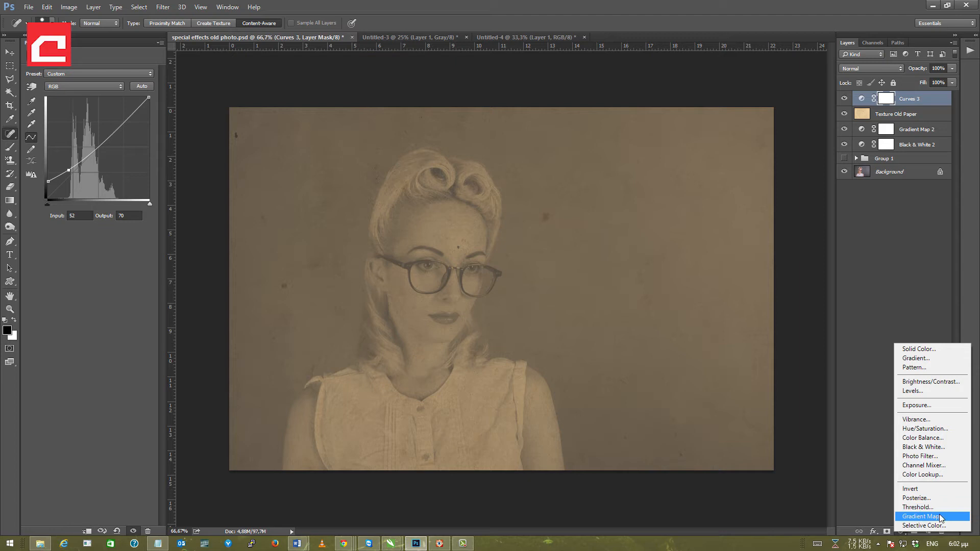
pyautogui.click(93, 9)
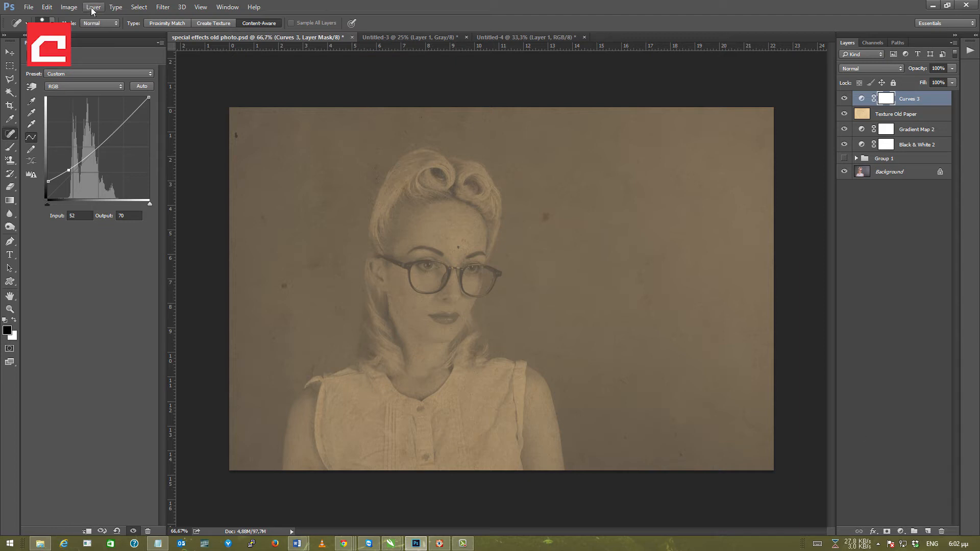
pyautogui.click(93, 7)
pyautogui.moveTo(144, 110)
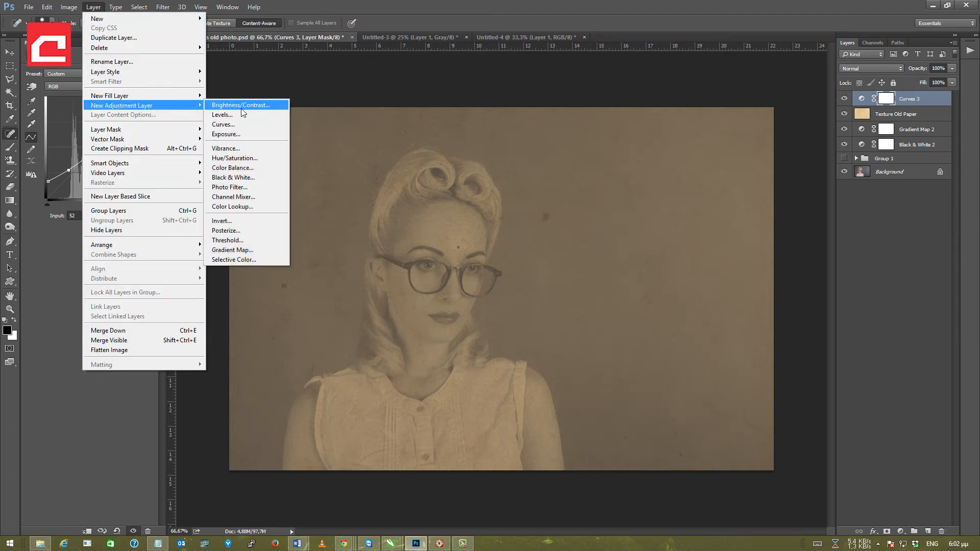
pyautogui.click(238, 123)
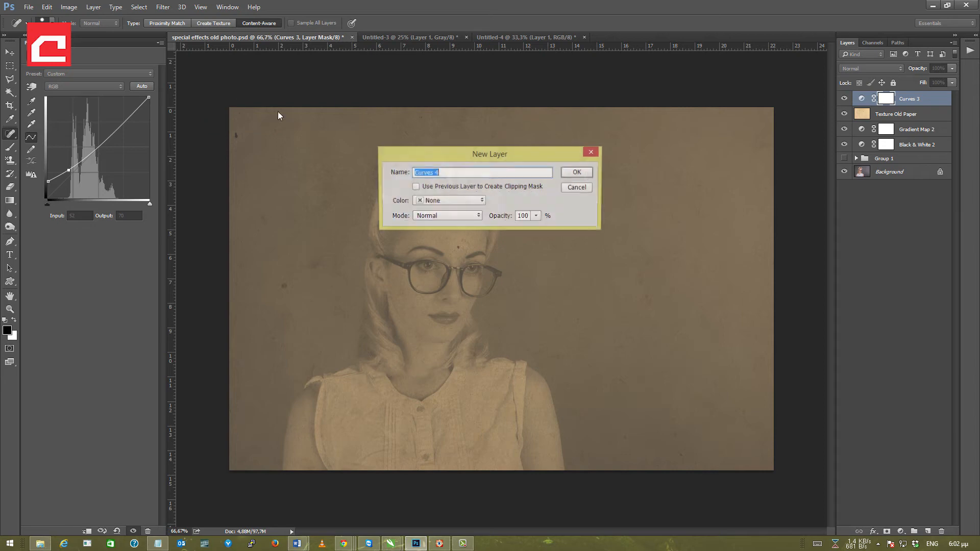
pyautogui.click(587, 175)
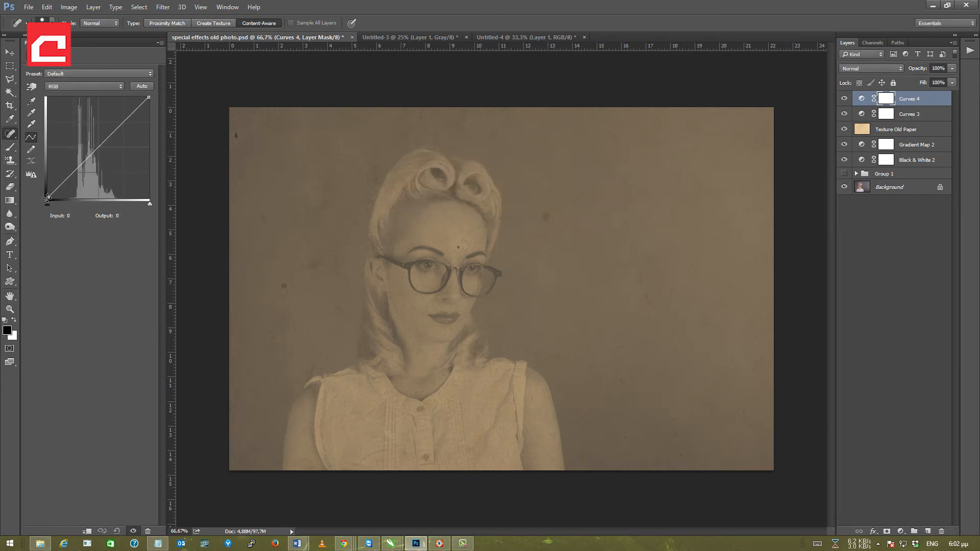
# Raise the second curve's black point and add a darkening point at input 80, output 66
pyautogui.moveTo(47, 197); pyautogui.dragTo(80, 171)
pyautogui.click(75, 158)
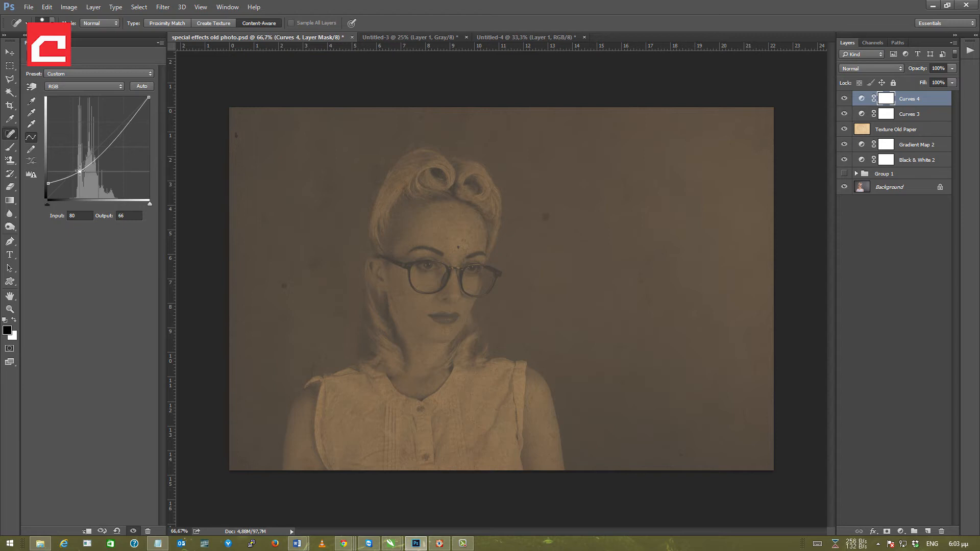
# Brighten the highlights of the top Curves layer with a point at input 209, output 232, and compare the photo with and without it
pyautogui.moveTo(133, 111); pyautogui.dragTo(130, 106)
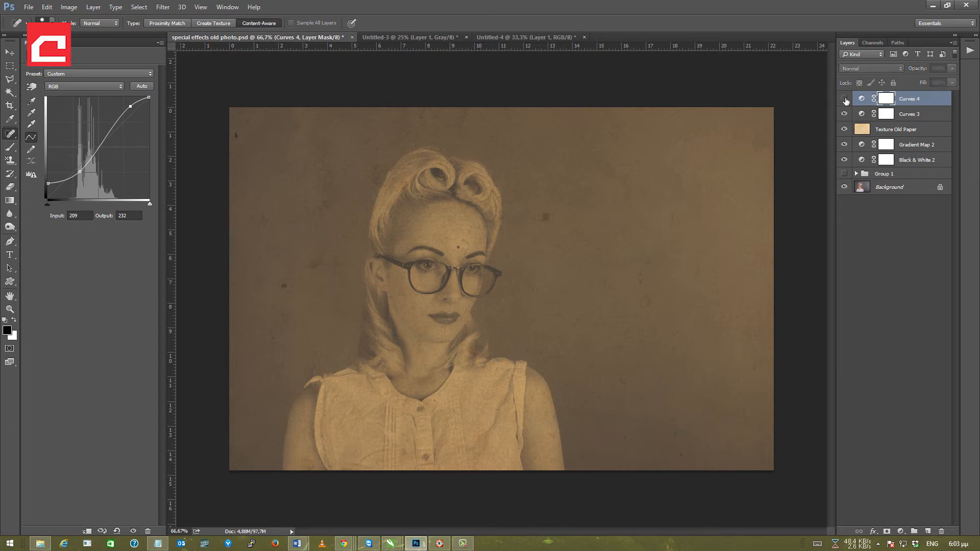
pyautogui.click(845, 99)
pyautogui.click(844, 99)
pyautogui.click(844, 99)
pyautogui.click(844, 99)
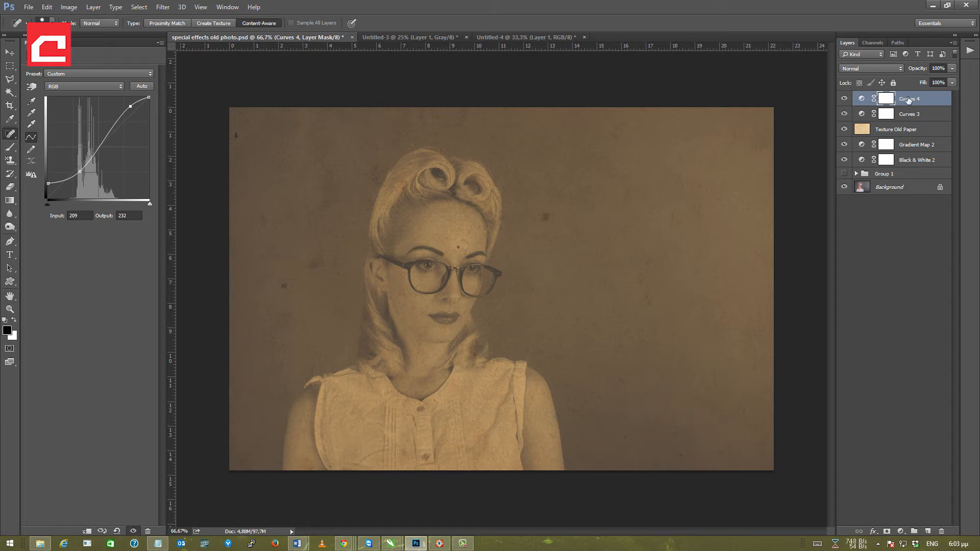
# Adjust the Curves 3 shadow point to input 52, output 73, and compare the result with the Background layer shown alone
pyautogui.click(921, 115)
pyautogui.click(919, 100)
pyautogui.click(919, 113)
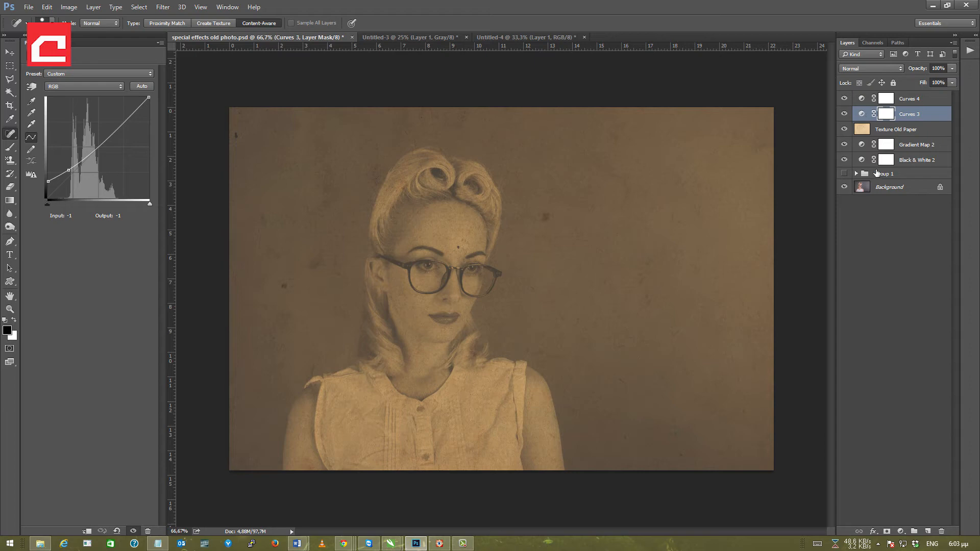
pyautogui.click(857, 145)
pyautogui.click(862, 114)
pyautogui.moveTo(68, 170); pyautogui.dragTo(68, 168)
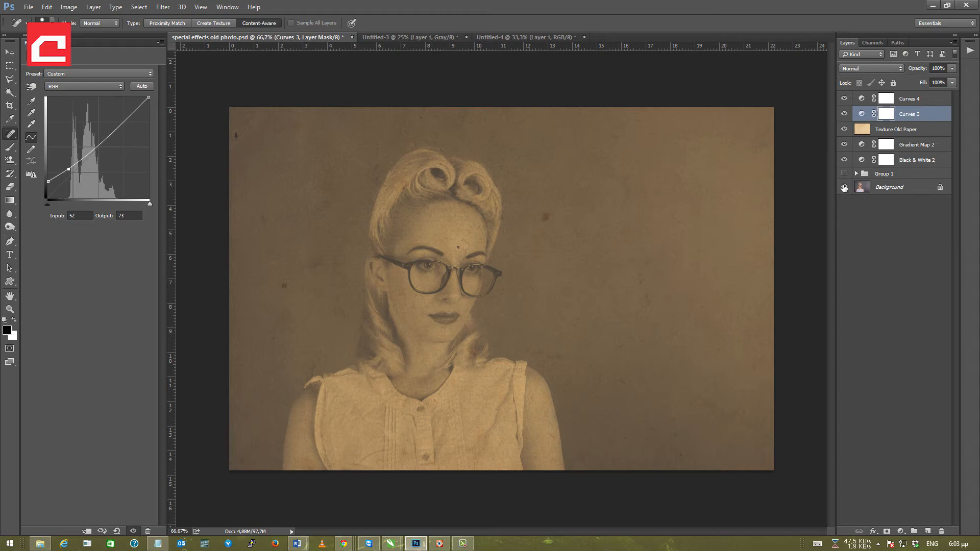
pyautogui.keyDown('alt'); pyautogui.click(844, 188); pyautogui.keyUp('alt')
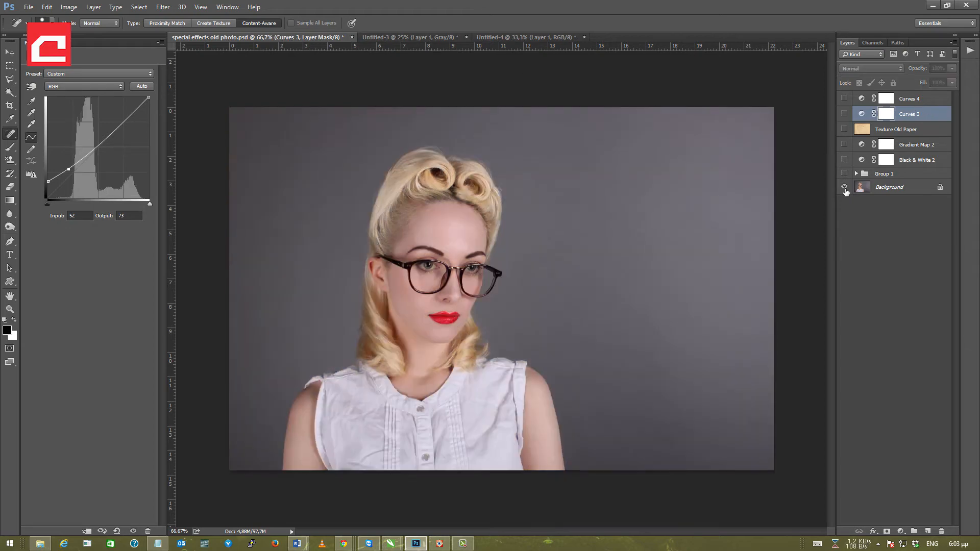
pyautogui.keyDown('alt'); pyautogui.click(844, 187); pyautogui.keyUp('alt')
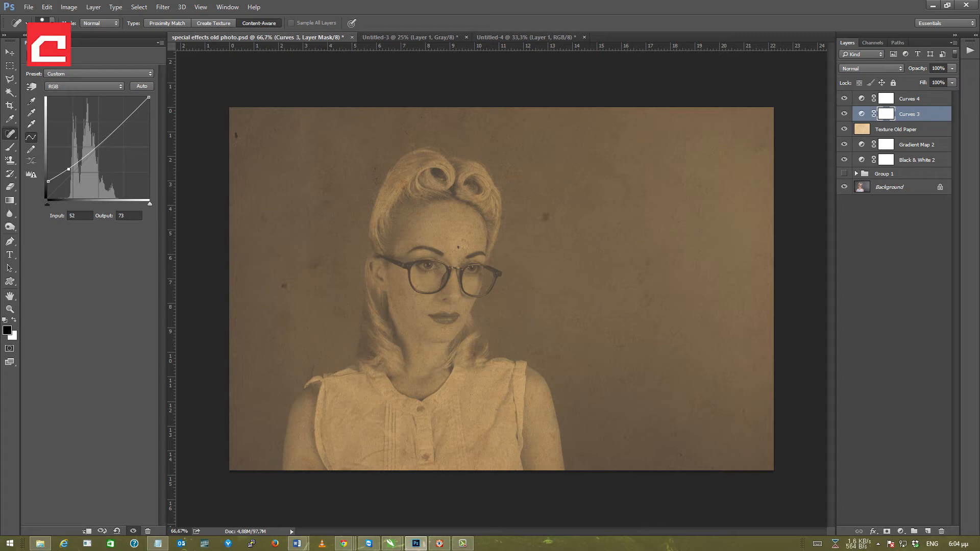
# Switch to Chrome and examine the first texture on the Lost & Taken page "14 Free Vintage Film Textures"
pyautogui.hotkey('alt', 'Tab')
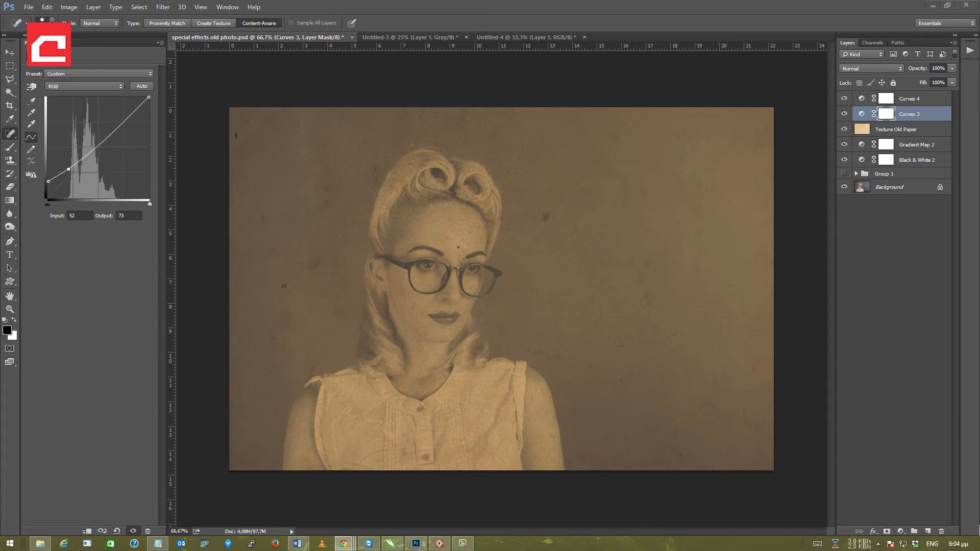
pyautogui.moveTo(979, 128); pyautogui.dragTo(650, 1)
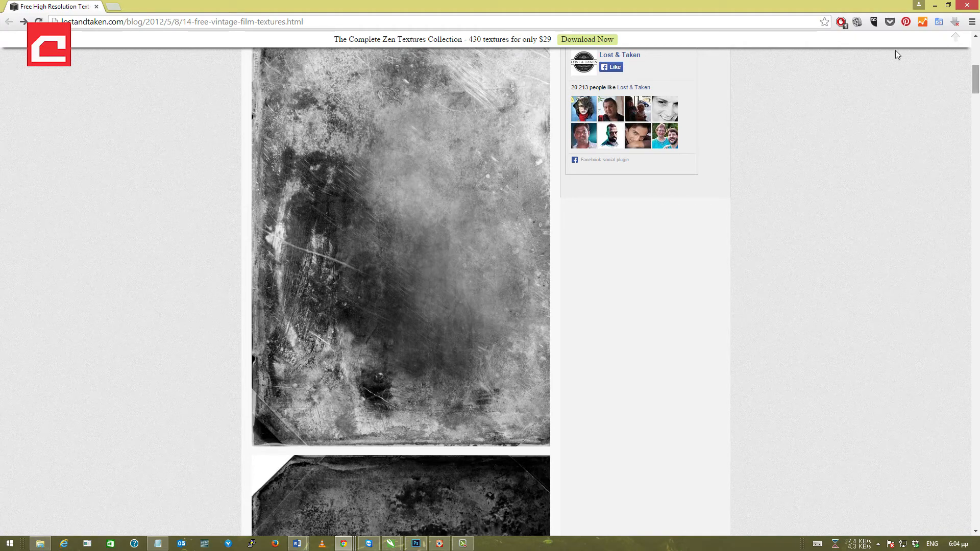
pyautogui.moveTo(975, 79); pyautogui.dragTo(978, 63)
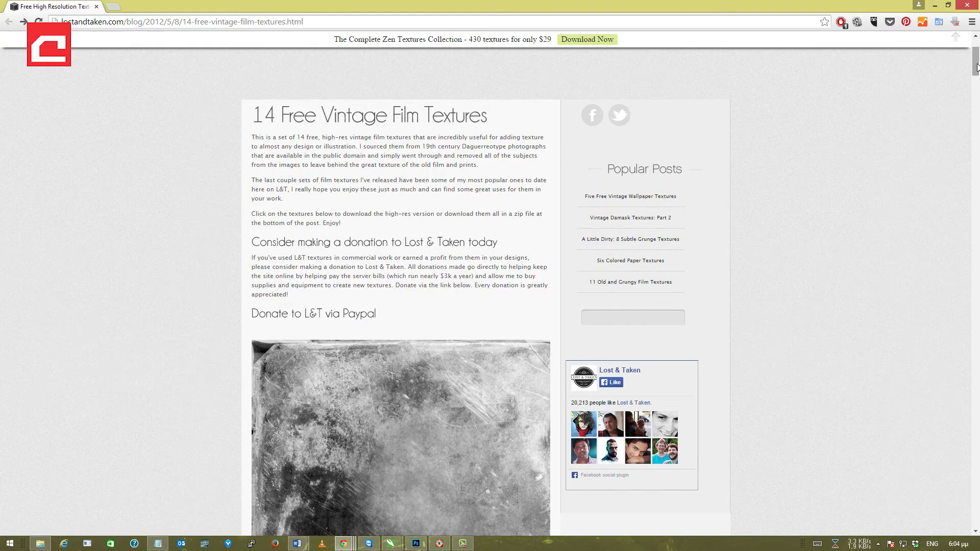
pyautogui.moveTo(976, 66); pyautogui.dragTo(975, 67)
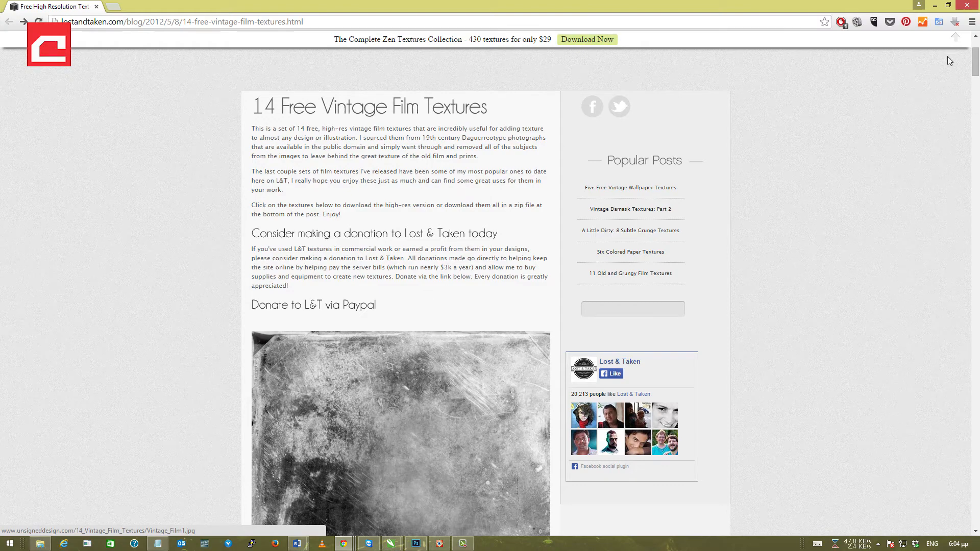
pyautogui.moveTo(976, 64); pyautogui.dragTo(978, 79)
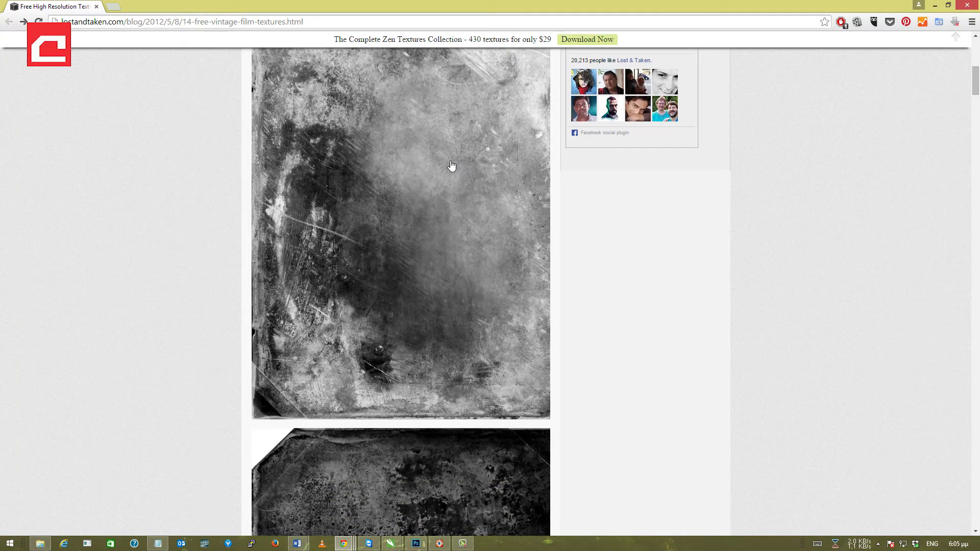
pyautogui.moveTo(975, 79); pyautogui.dragTo(975, 76)
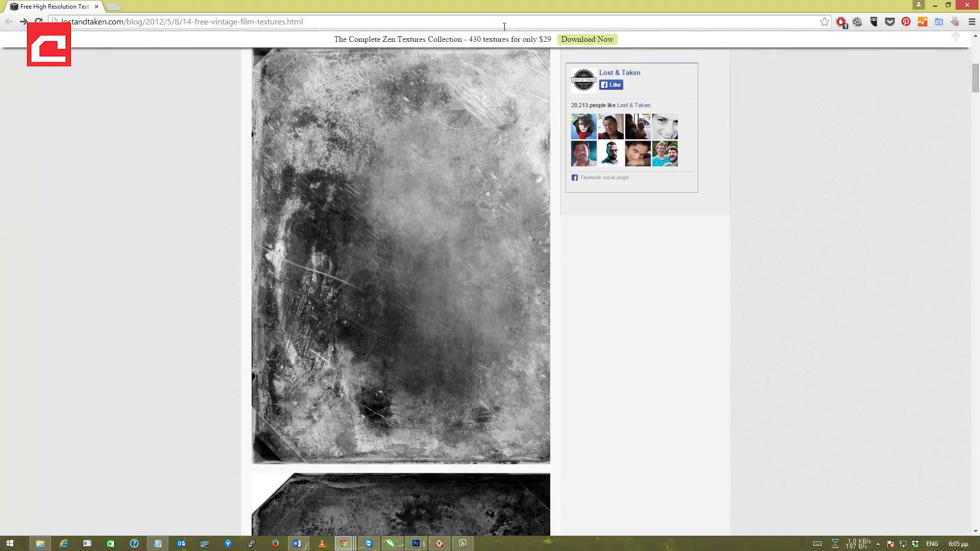
pyautogui.click(451, 186)
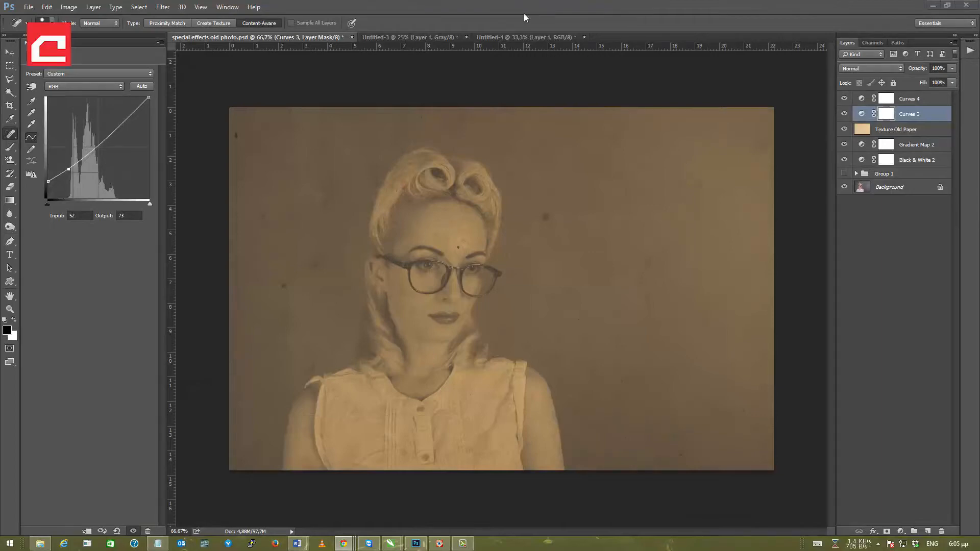
# Switch to Photoshop, copy the whole gray film texture from Untitled-3 into the portrait document, and place its layer above all others
pyautogui.click(514, 37)
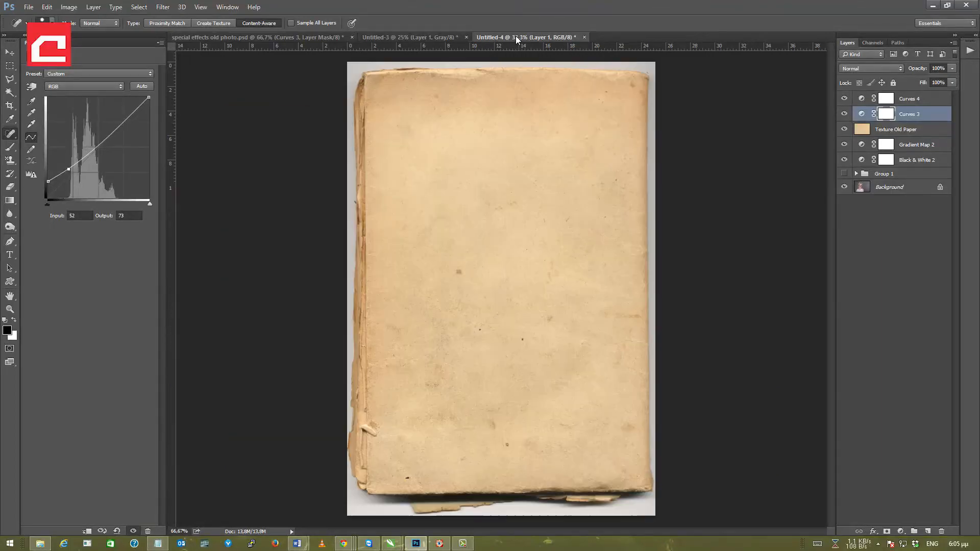
pyautogui.click(410, 37)
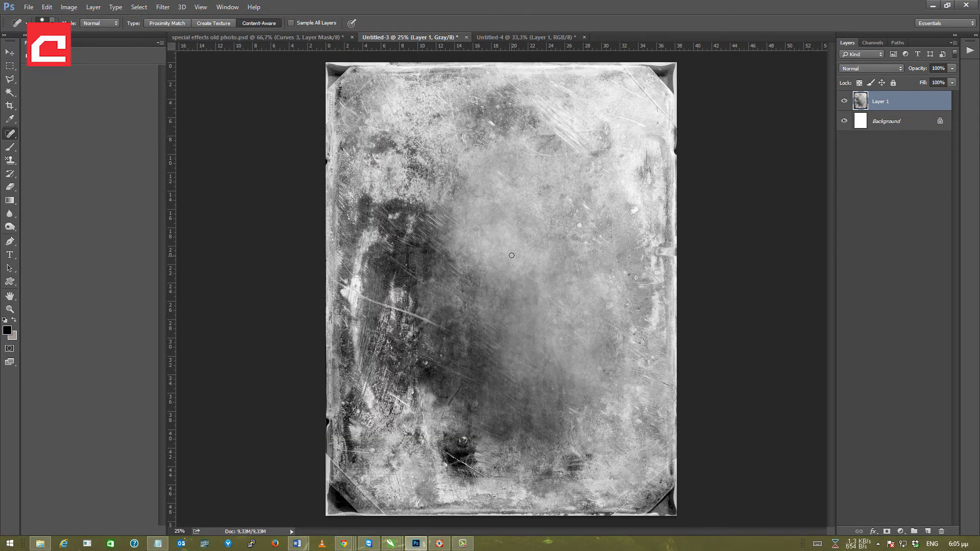
pyautogui.hotkey('ctrl', 'a')
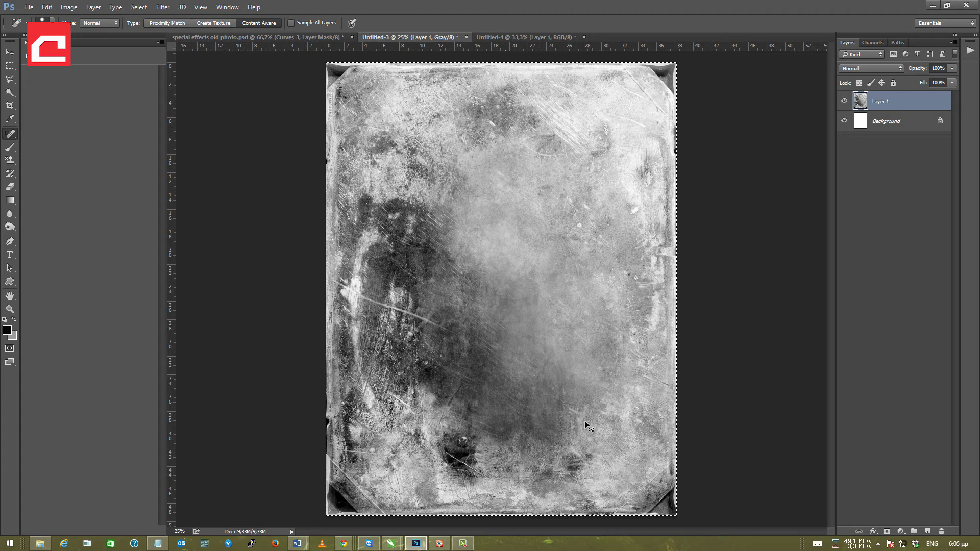
pyautogui.click(272, 39)
pyautogui.hotkey('ctrl', 'v')
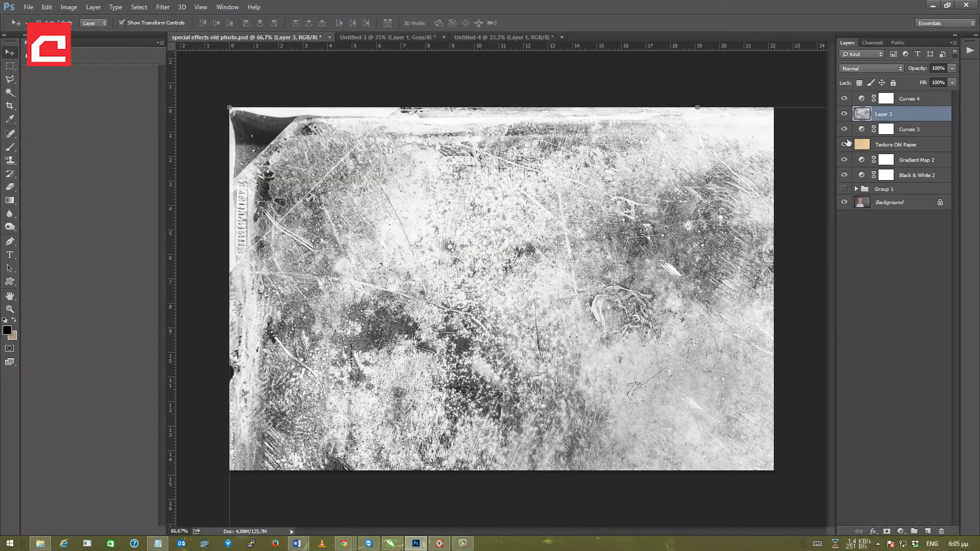
pyautogui.moveTo(889, 116); pyautogui.dragTo(889, 96)
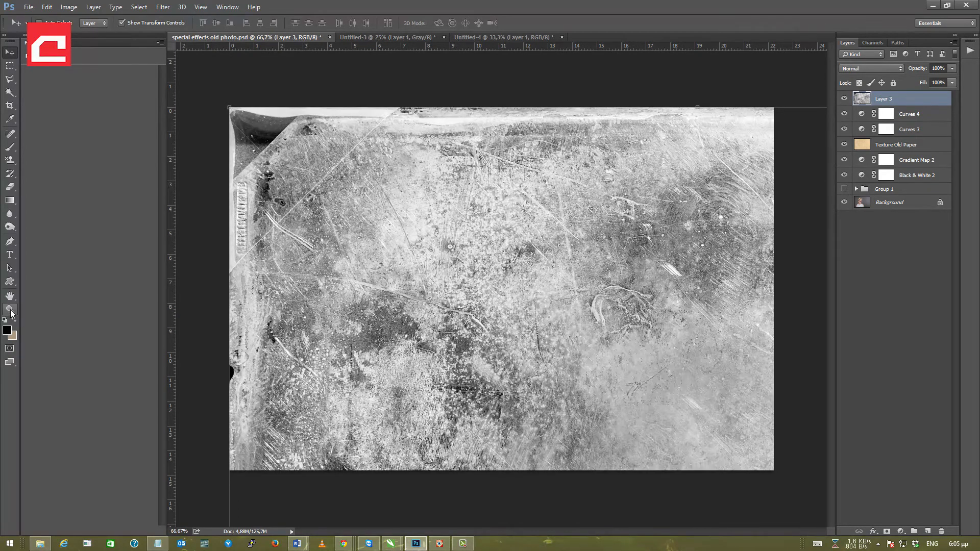
# Reposition the film texture so its scratched inner area covers the whole photo without the plate's borders and corners
pyautogui.click(9, 309)
pyautogui.keyDown('alt'); pyautogui.click(468, 231); pyautogui.keyUp('alt')
pyautogui.keyDown('alt'); pyautogui.click(211, 164); pyautogui.keyUp('alt')
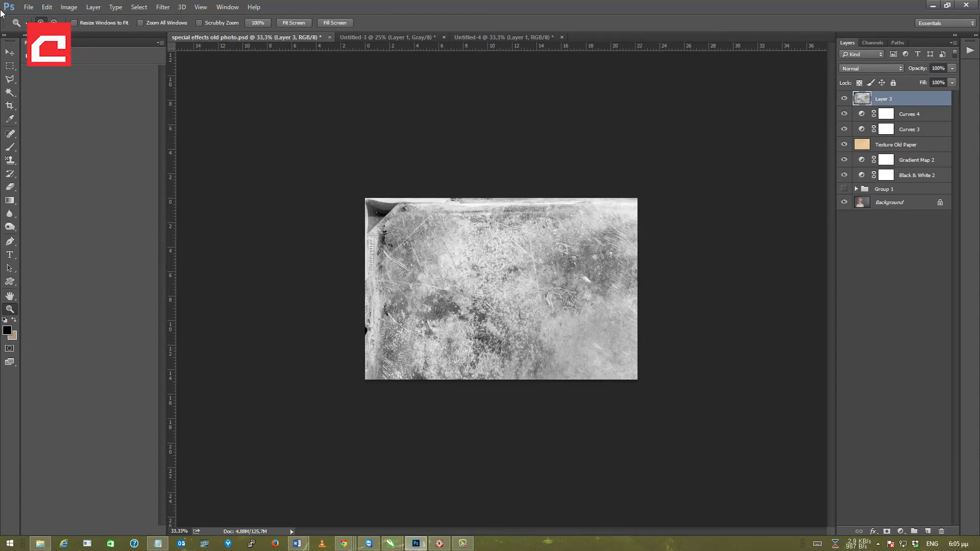
pyautogui.press('v')
pyautogui.moveTo(560, 277); pyautogui.dragTo(1, 110)
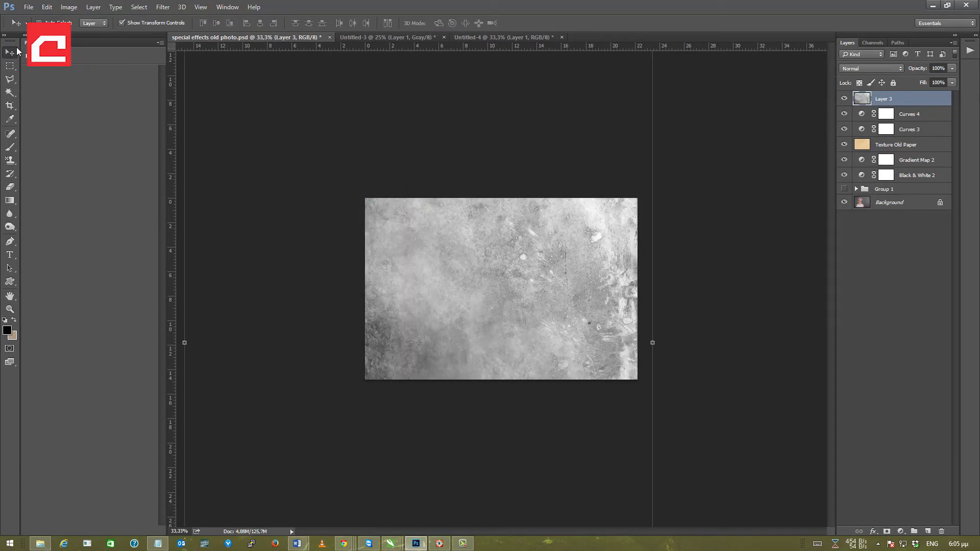
pyautogui.moveTo(461, 269); pyautogui.dragTo(492, 265)
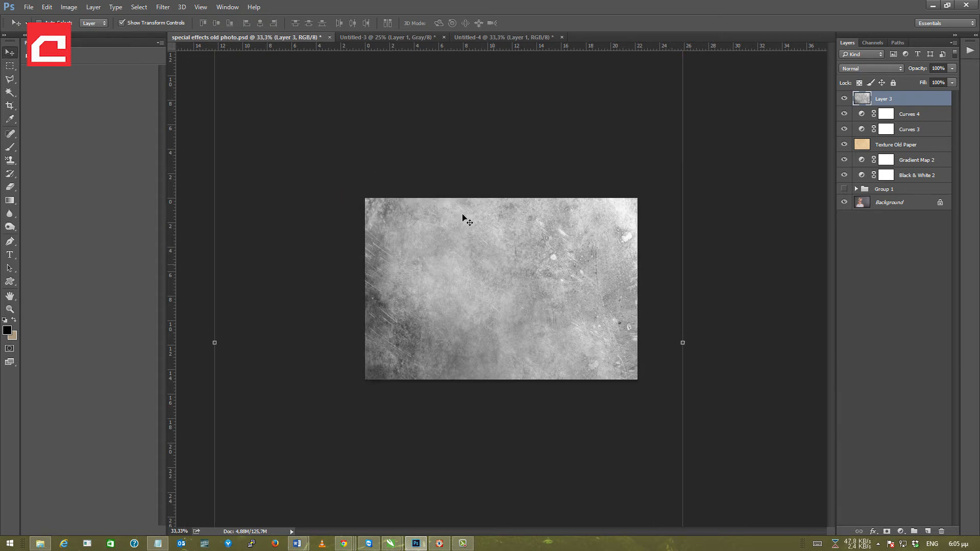
# Set the film texture layer's blend mode to Multiply and its opacity to 54%
pyautogui.click(883, 68)
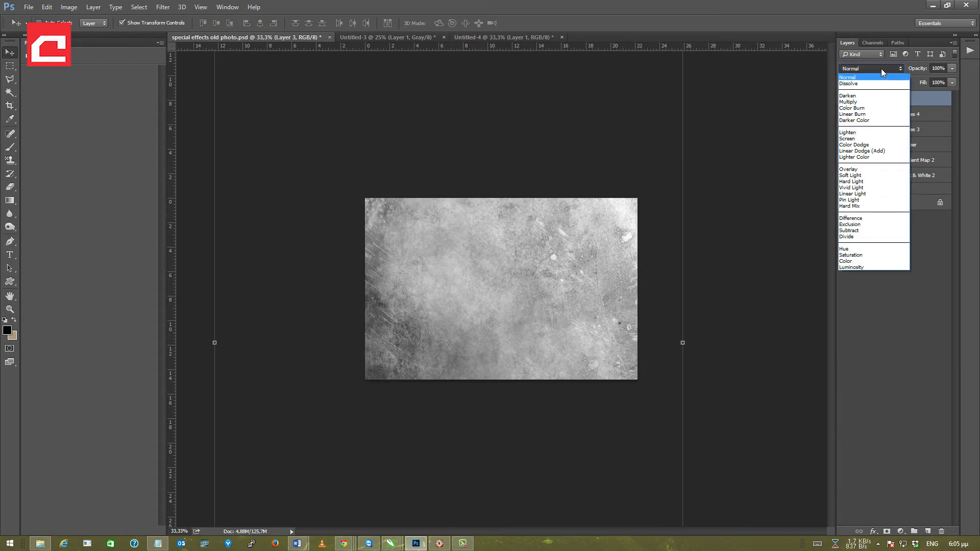
pyautogui.click(875, 96)
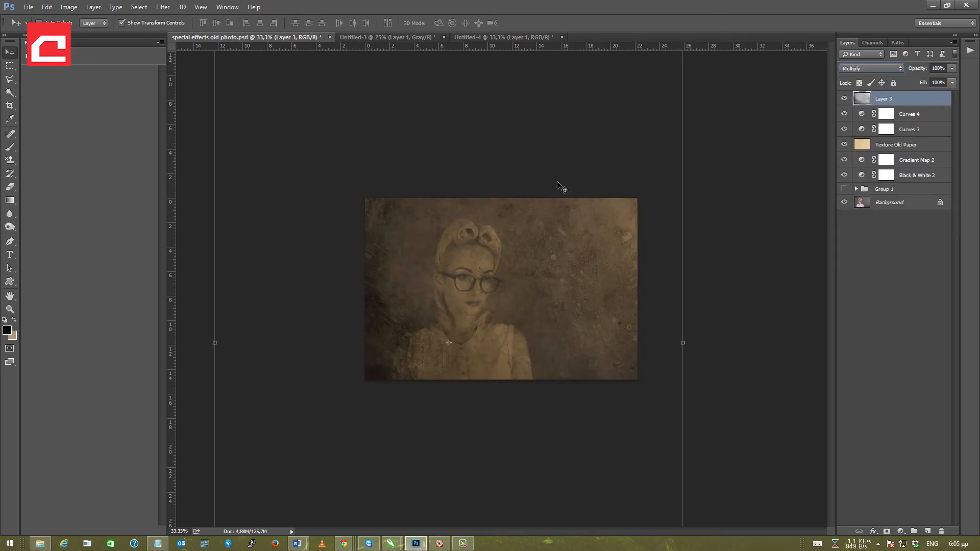
pyautogui.click(10, 308)
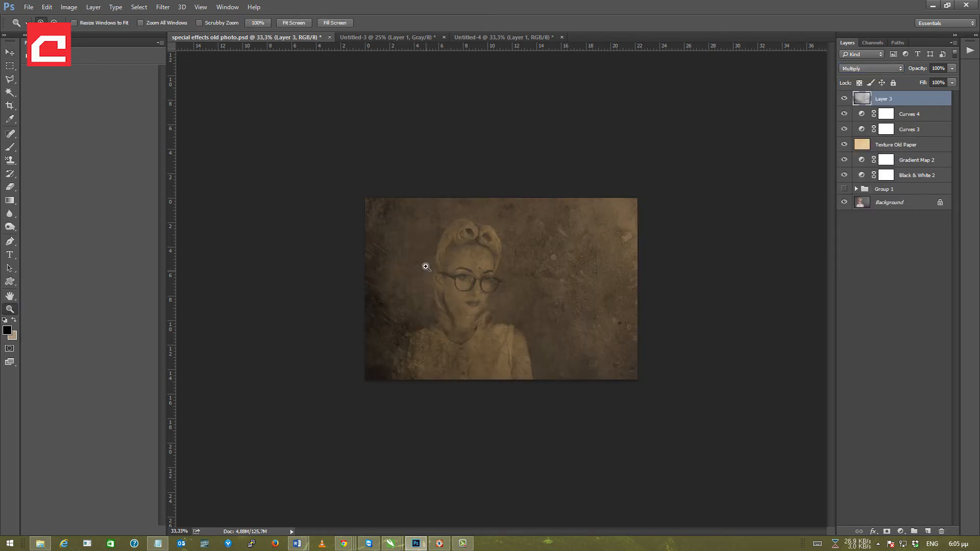
pyautogui.click(425, 268)
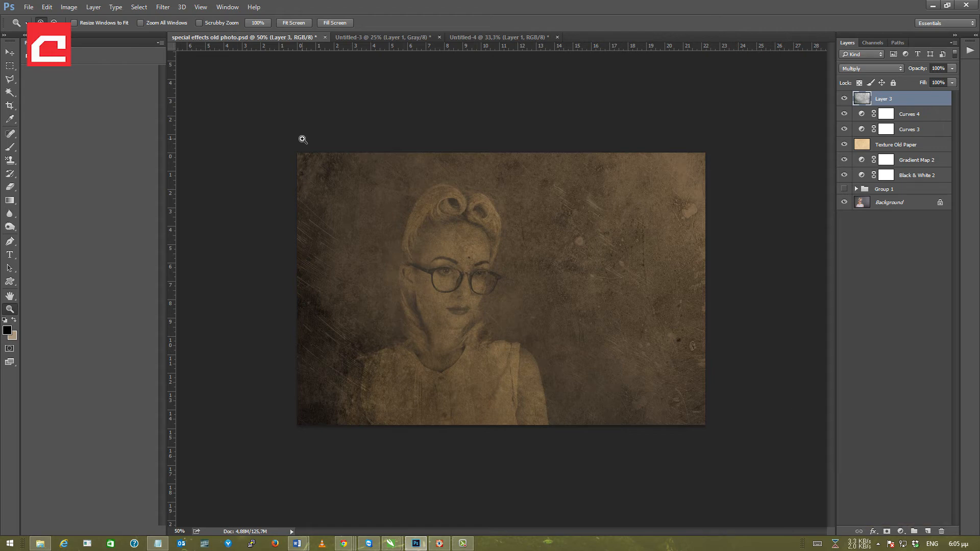
pyautogui.click(953, 68)
pyautogui.moveTo(938, 79); pyautogui.dragTo(926, 79)
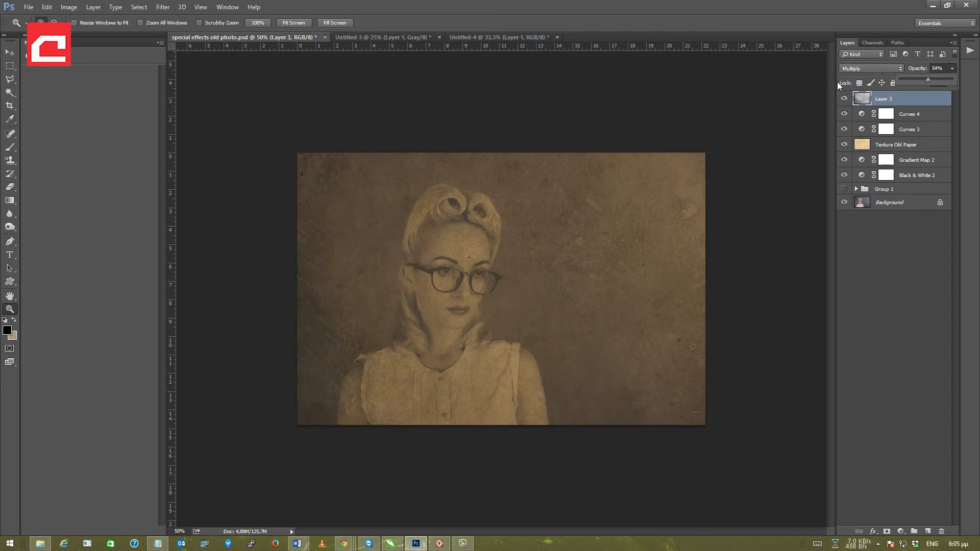
# Compare the photo with and without the film texture by toggling that layer's visibility
pyautogui.click(844, 99)
pyautogui.click(844, 98)
pyautogui.click(844, 99)
pyautogui.click(844, 98)
pyautogui.click(844, 99)
pyautogui.click(845, 98)
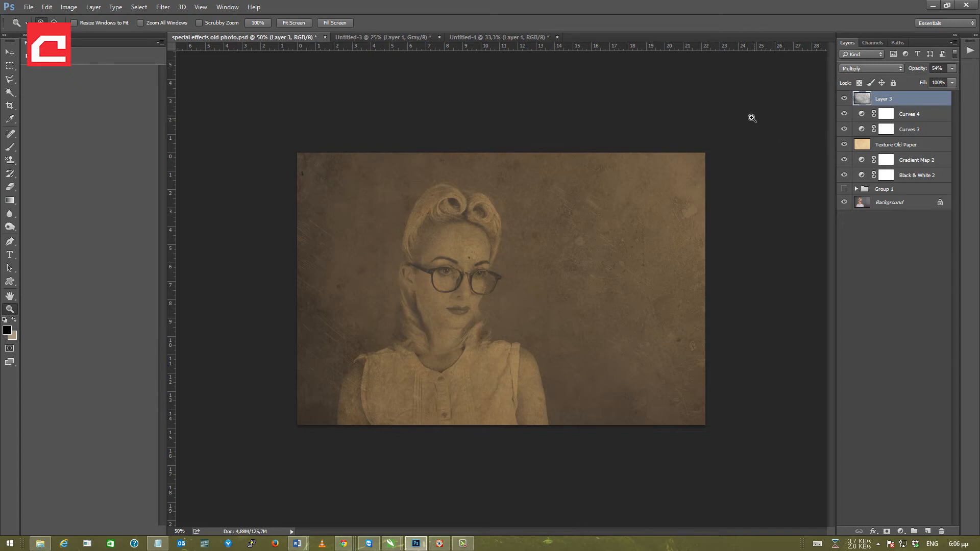
# Rename the film texture layer as Old Film
pyautogui.doubleClick(883, 99)
pyautogui.write('Old Film')
pyautogui.press('Return')
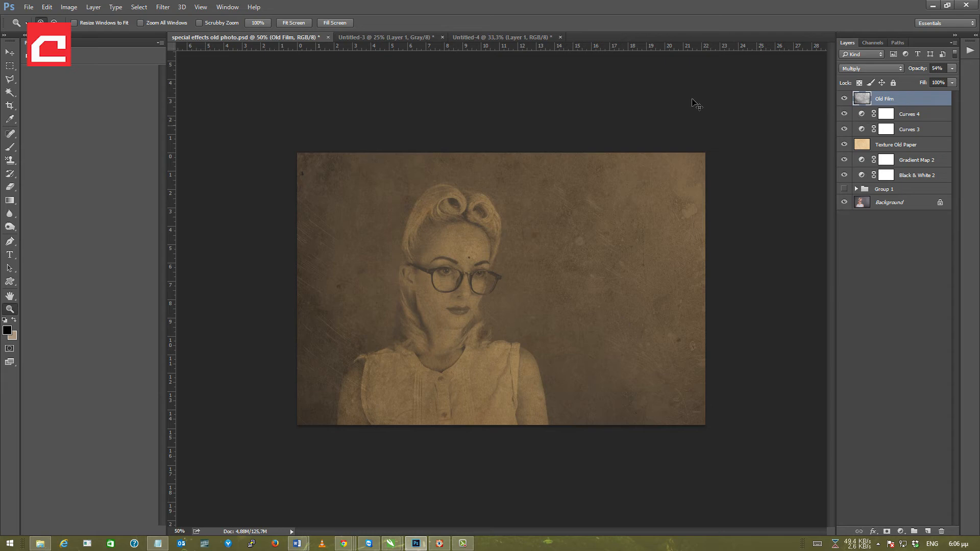
# Duplicate the Old Film layer and invert the colors of the copy
pyautogui.hotkey('ctrl', 'j')
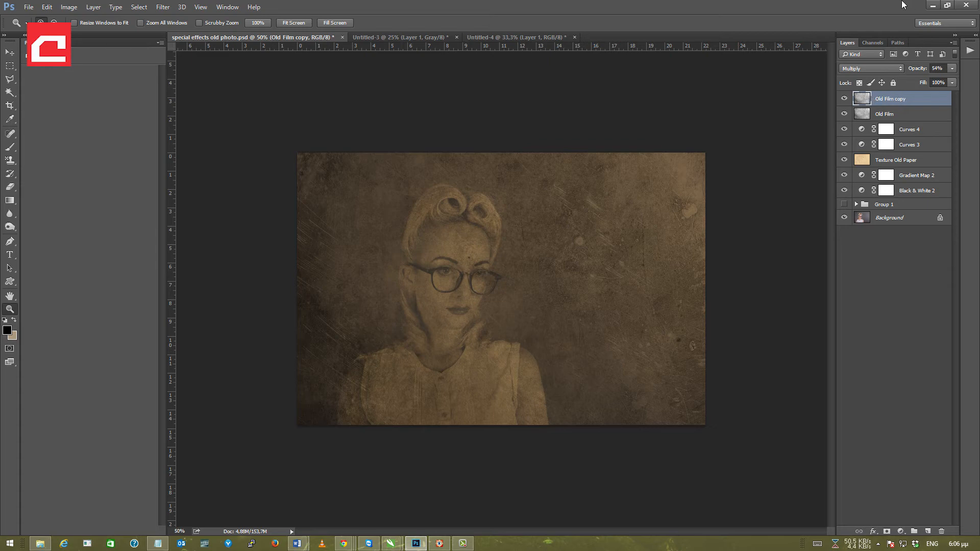
pyautogui.hotkey('ctrl', 'i')
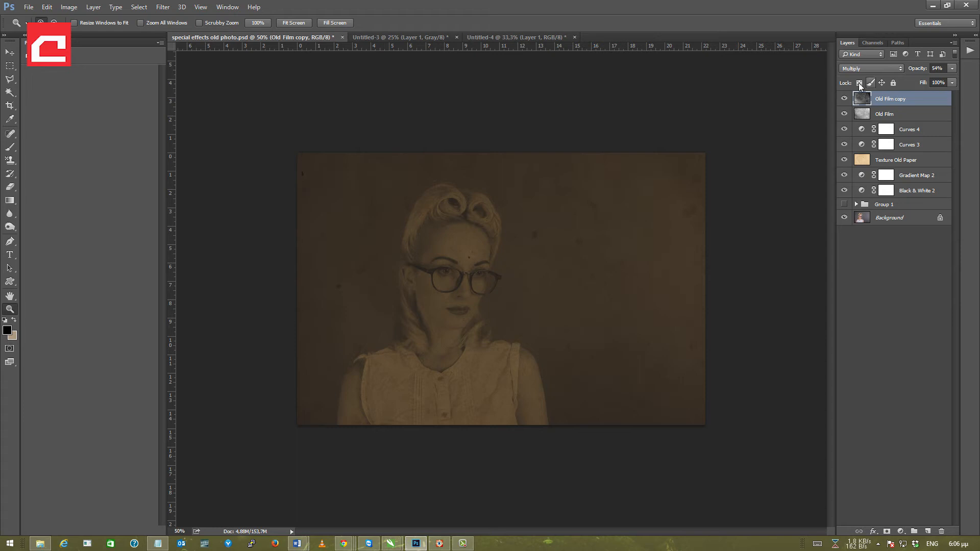
# Try Overlay and Screen blending on the inverted Old Film copy, raising its opacity to 100%, and delete the copy
pyautogui.click(860, 68)
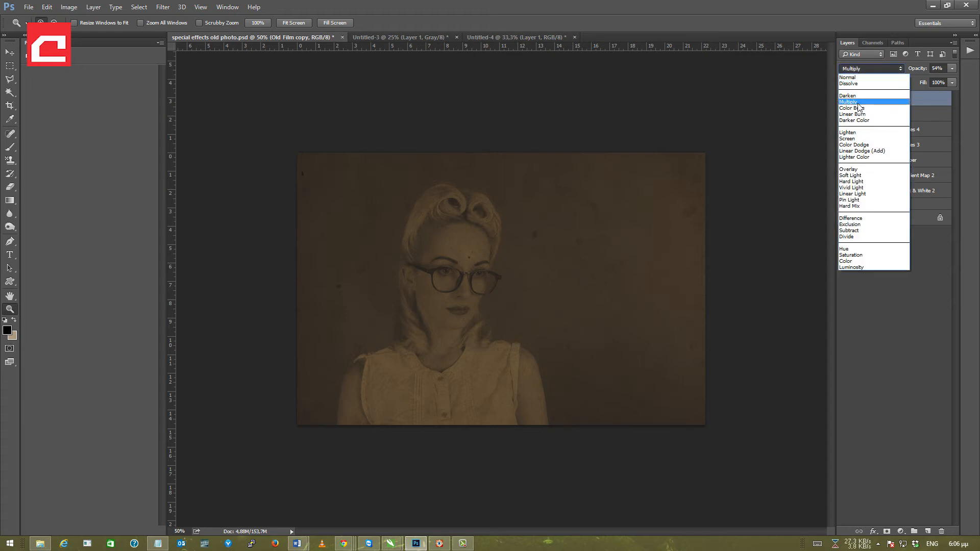
pyautogui.click(859, 169)
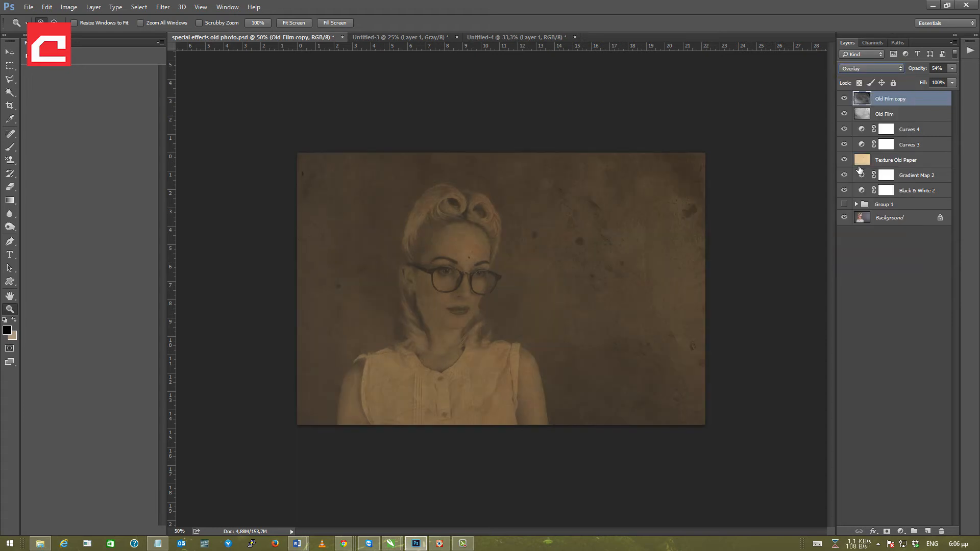
pyautogui.click(874, 66)
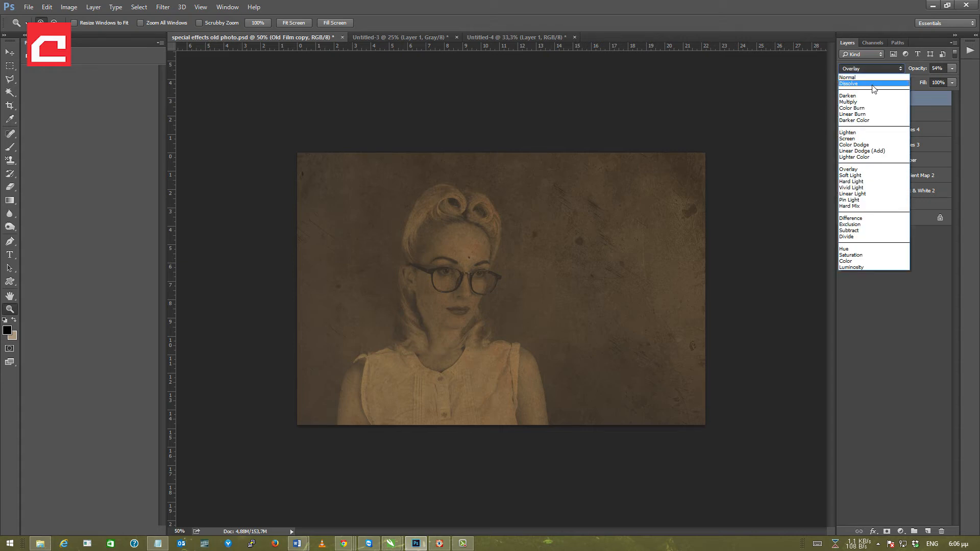
pyautogui.click(868, 139)
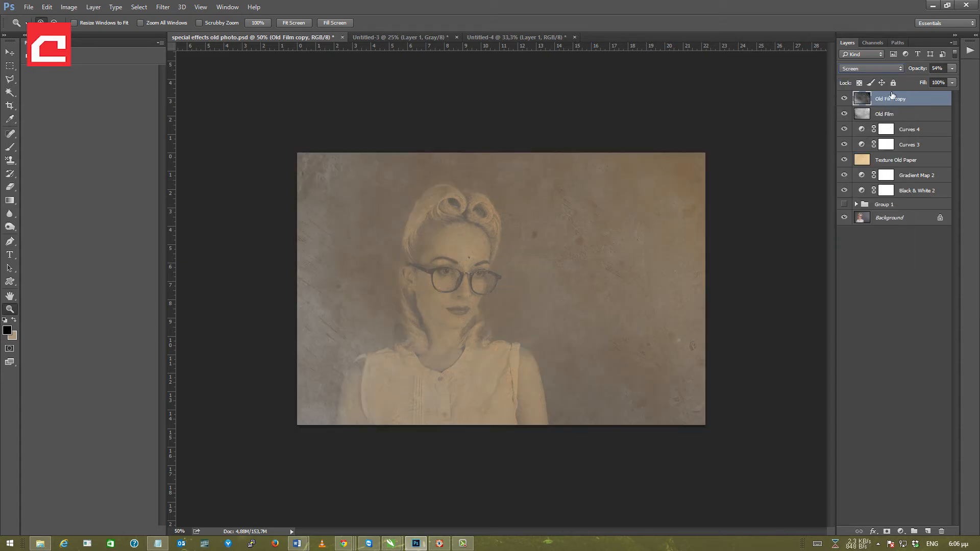
pyautogui.click(951, 68)
pyautogui.moveTo(957, 79)
pyautogui.mouseDown()
pyautogui.moveTo(926, 79)
pyautogui.moveTo(941, 79)
pyautogui.mouseUp()
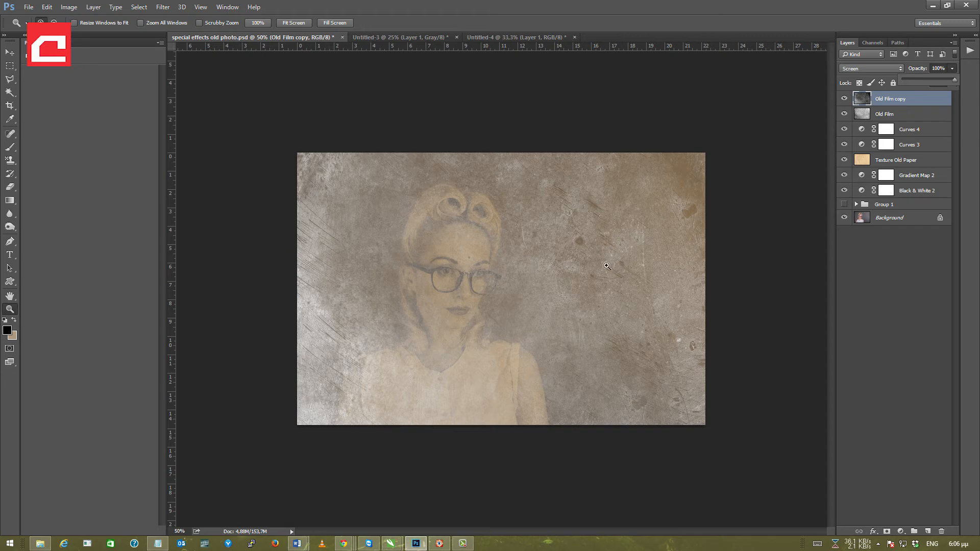
pyautogui.click(881, 101)
pyautogui.press('Delete')
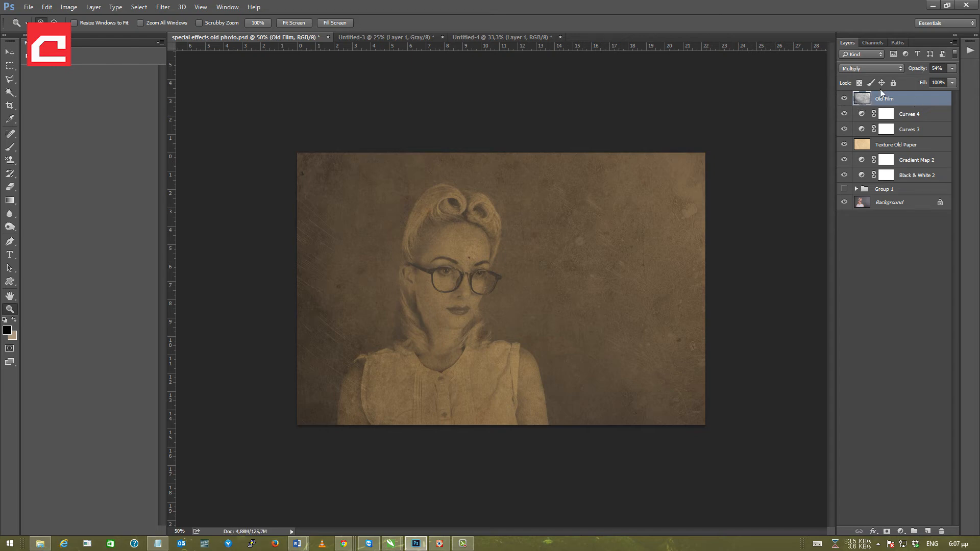
# Set the Old Film layer's opacity to 55%, and make a duplicate of it with inverted colors
pyautogui.click(944, 68)
pyautogui.write('55')
pyautogui.hotkey('ctrl', 'j')
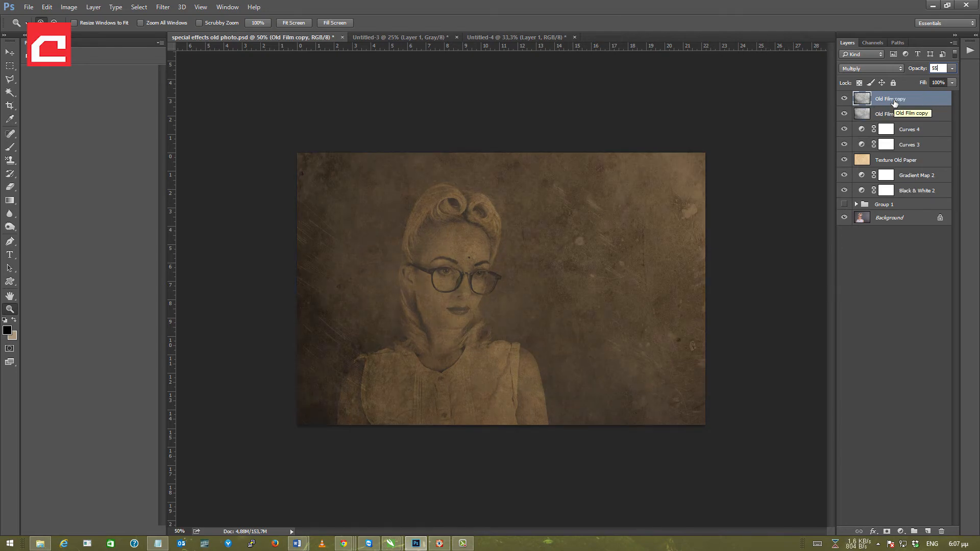
pyautogui.hotkey('ctrl', 'i')
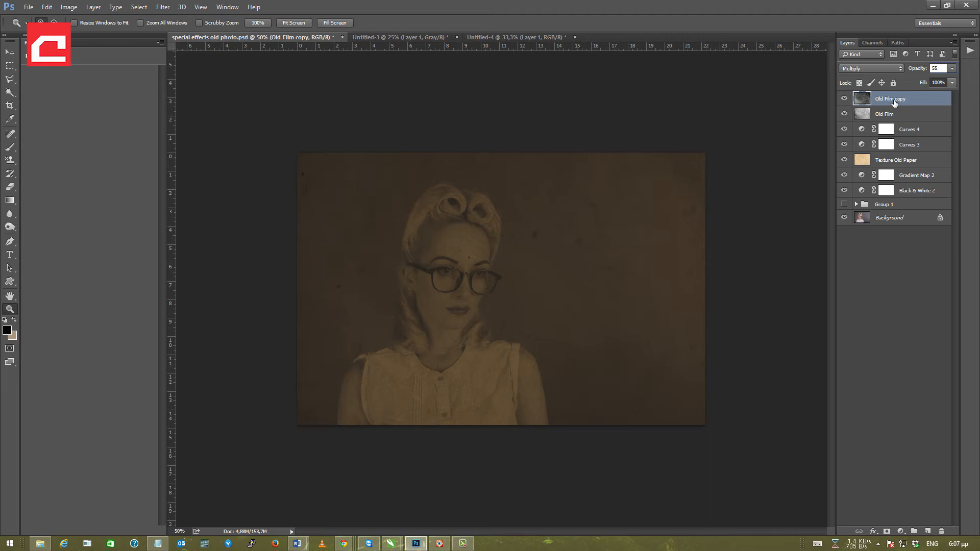
# Set the inverted Old Film copy's blend mode to Screen and its opacity to 83%
pyautogui.click(858, 68)
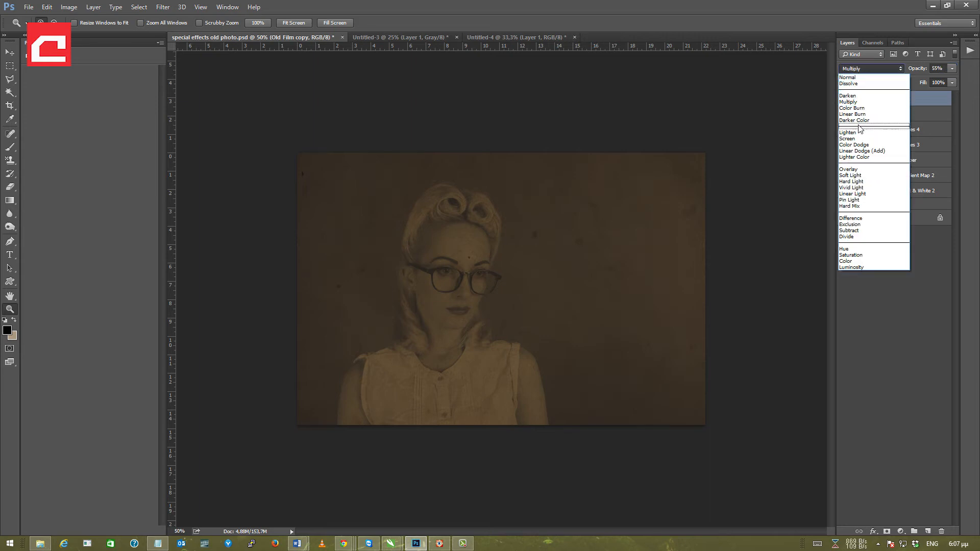
pyautogui.click(848, 138)
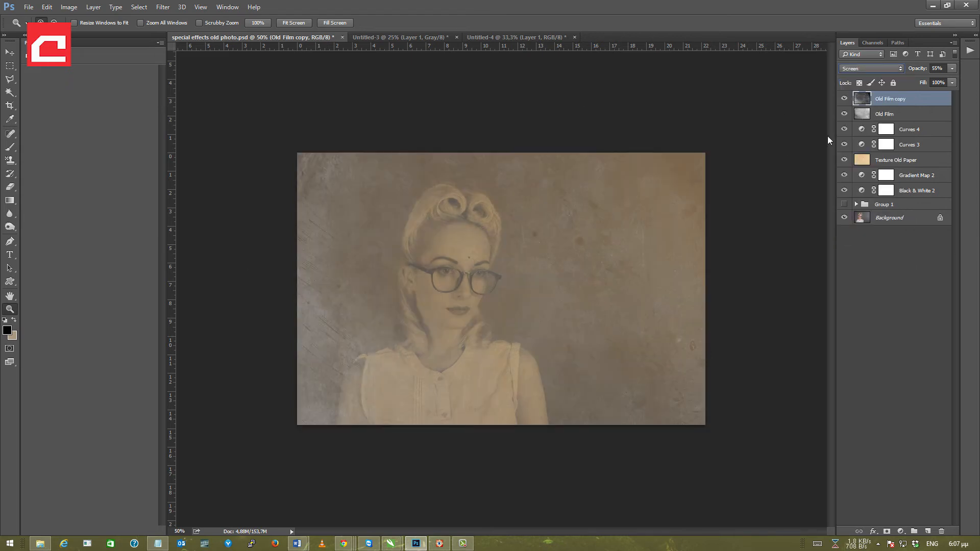
pyautogui.click(952, 69)
pyautogui.moveTo(945, 80); pyautogui.dragTo(948, 80)
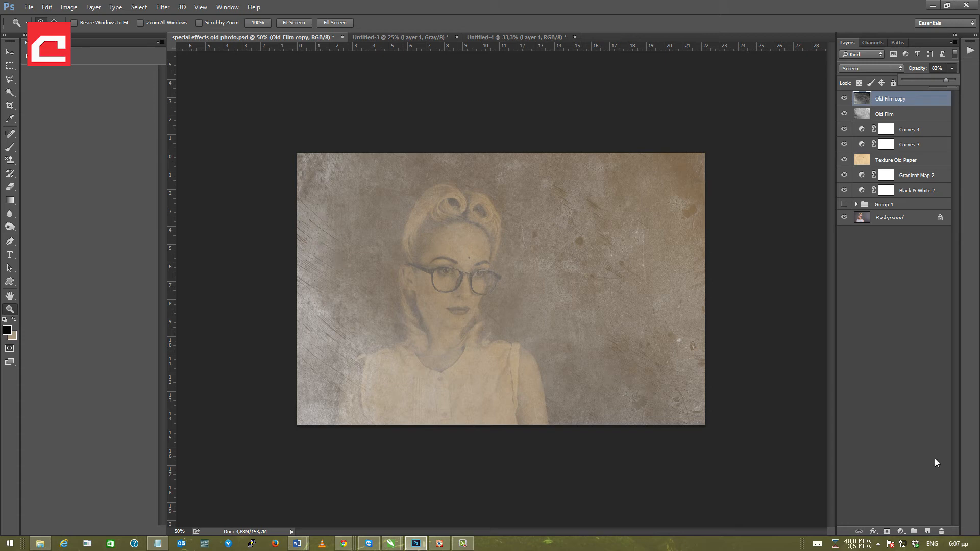
# Rename the inverted film texture layer as Old Film copy White
pyautogui.click(897, 99)
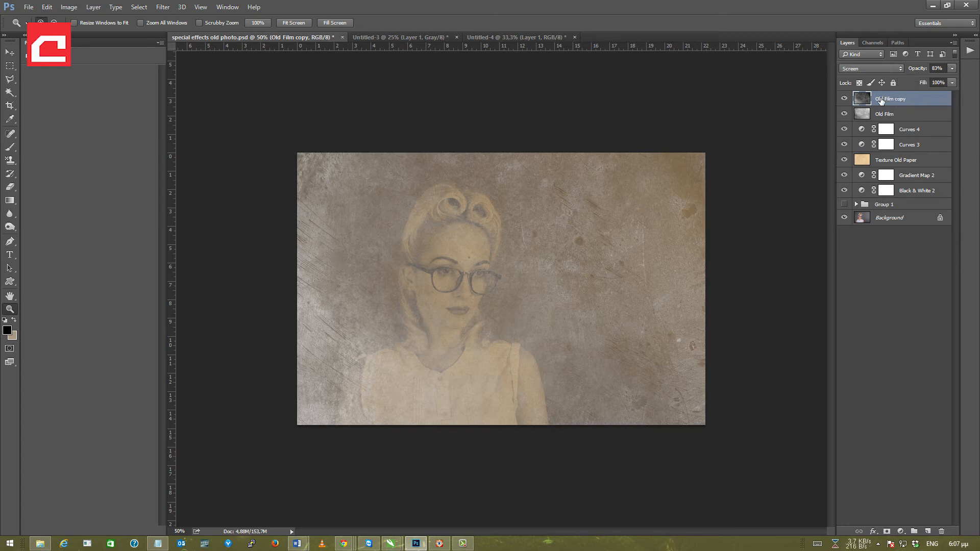
pyautogui.doubleClick(897, 99)
pyautogui.click(911, 98)
pyautogui.write('White')
pyautogui.press('Return')
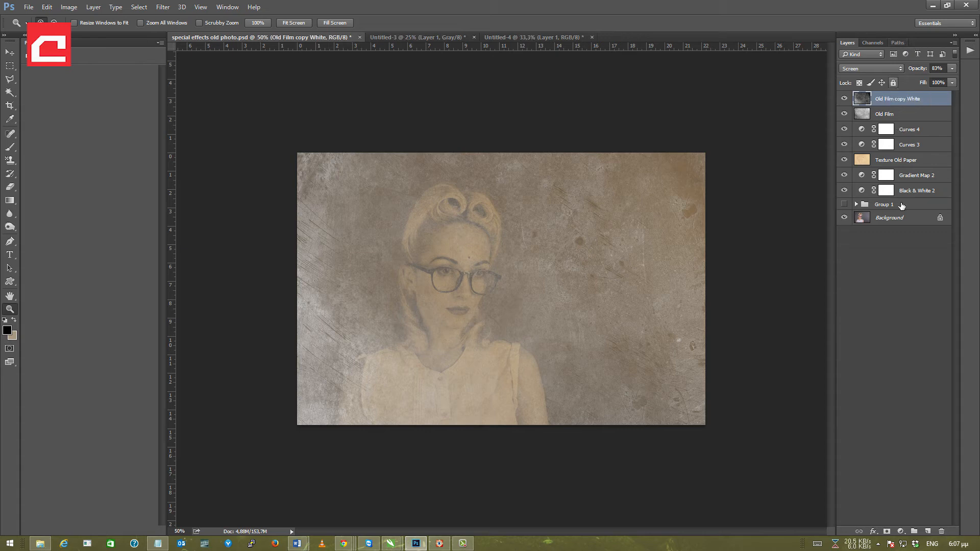
# Add a layer mask to the Old Film copy White layer and activate the Brush tool
pyautogui.click(887, 532)
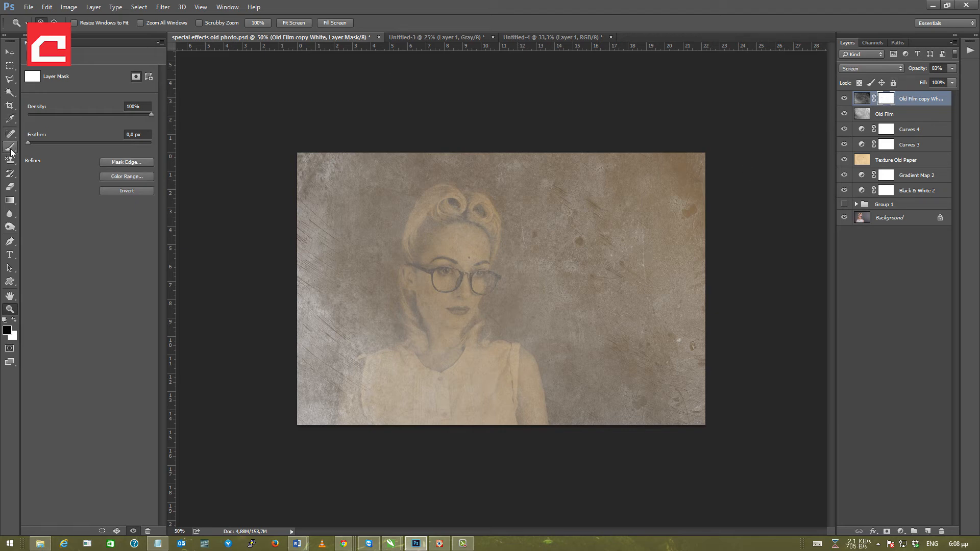
pyautogui.click(10, 148)
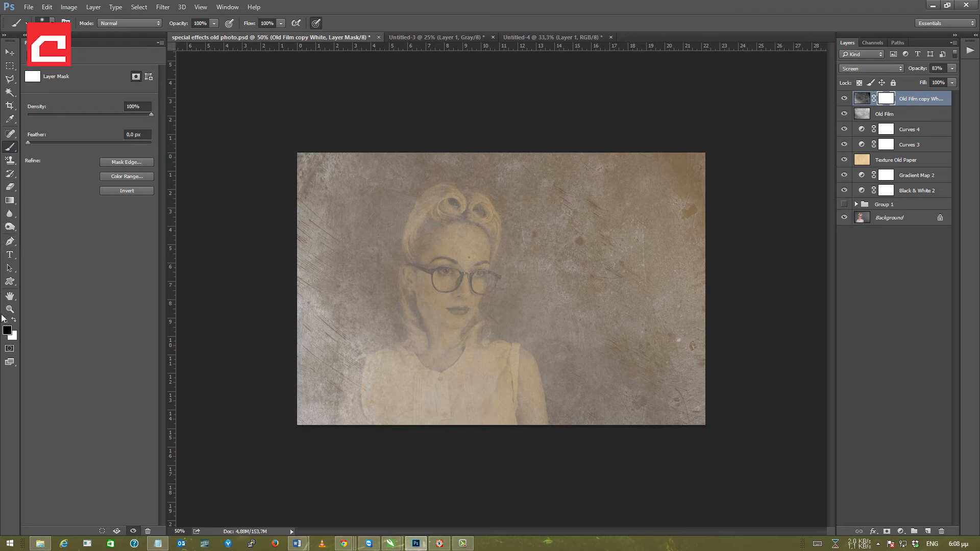
# Try hiding the white film texture over the woman and the background beside her by painting black on the mask, and undo the strokes
pyautogui.moveTo(273, 181)
pyautogui.mouseDown()
pyautogui.moveTo(307, 185)
pyautogui.moveTo(303, 204)
pyautogui.moveTo(365, 184)
pyautogui.moveTo(332, 234)
pyautogui.mouseUp()
pyautogui.moveTo(311, 318)
pyautogui.mouseDown()
pyautogui.moveTo(346, 328)
pyautogui.moveTo(332, 362)
pyautogui.moveTo(431, 395)
pyautogui.moveTo(441, 353)
pyautogui.moveTo(434, 219)
pyautogui.moveTo(409, 106)
pyautogui.mouseUp()
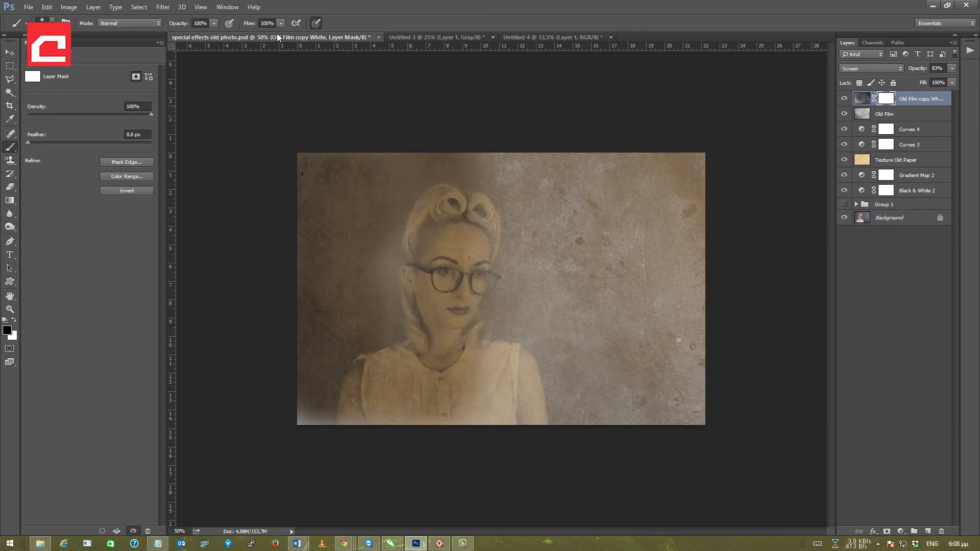
pyautogui.hotkey('ctrl', 'alt', 'z')
pyautogui.hotkey('ctrl', 'alt', 'z')
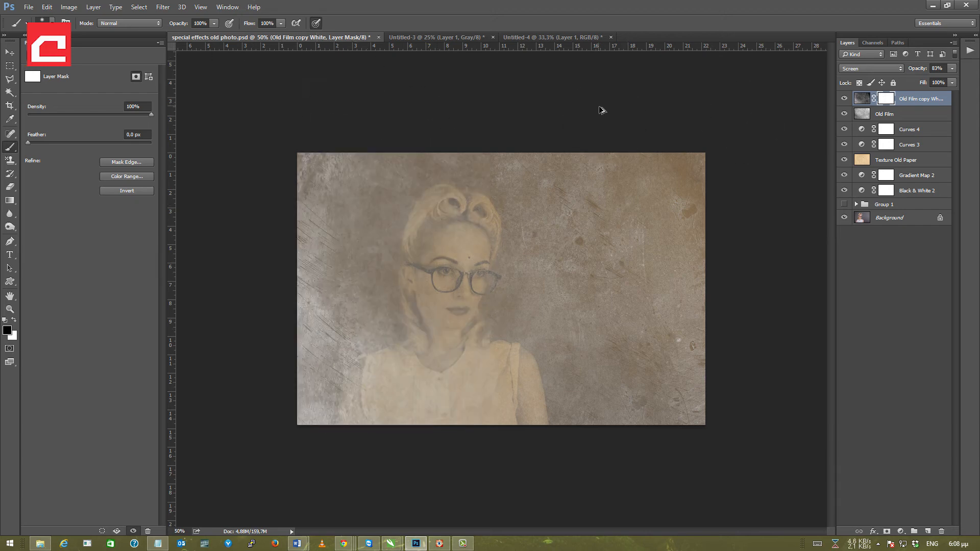
# Target the Old Film copy White layer mask with the Brush tool and choose black as the foreground color
pyautogui.click(887, 101)
pyautogui.rightClick(9, 151)
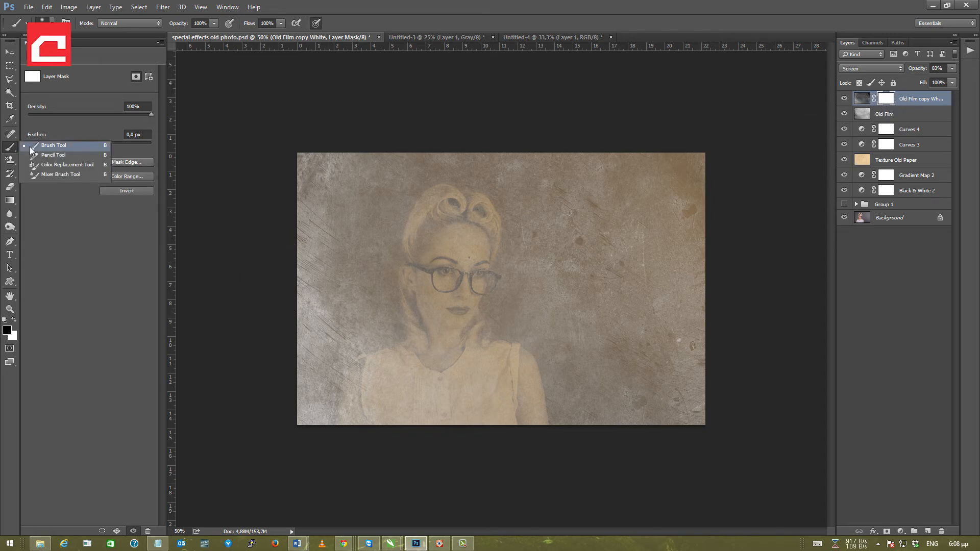
pyautogui.click(44, 146)
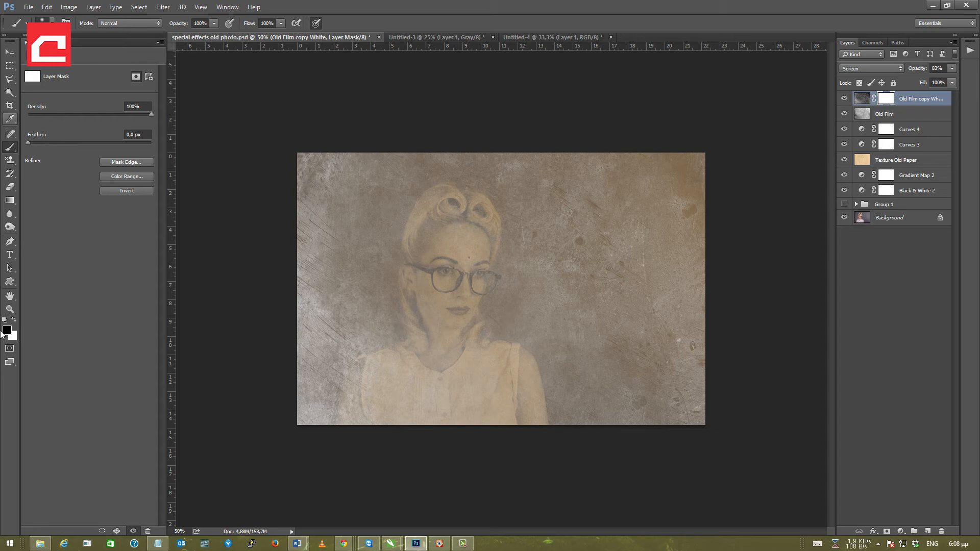
pyautogui.click(7, 331)
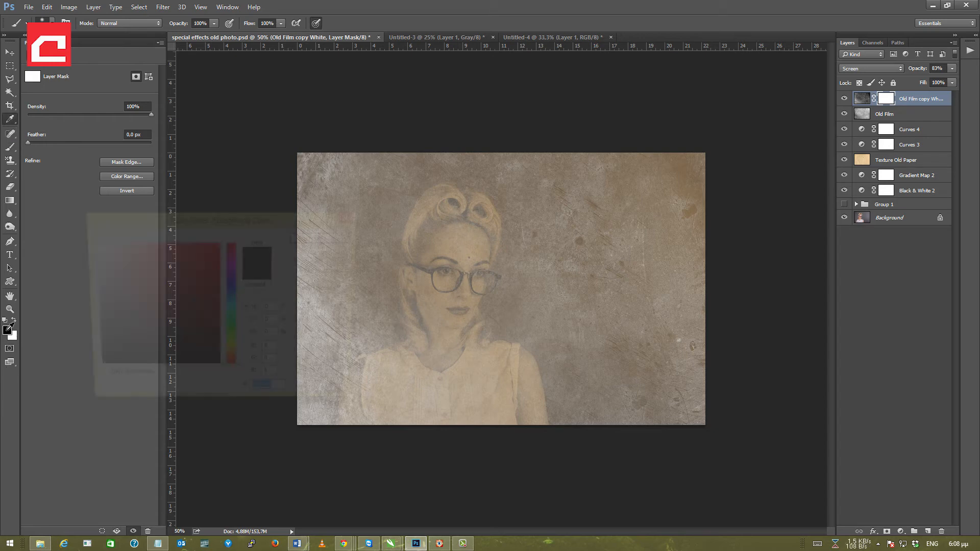
pyautogui.moveTo(255, 217); pyautogui.dragTo(576, 221)
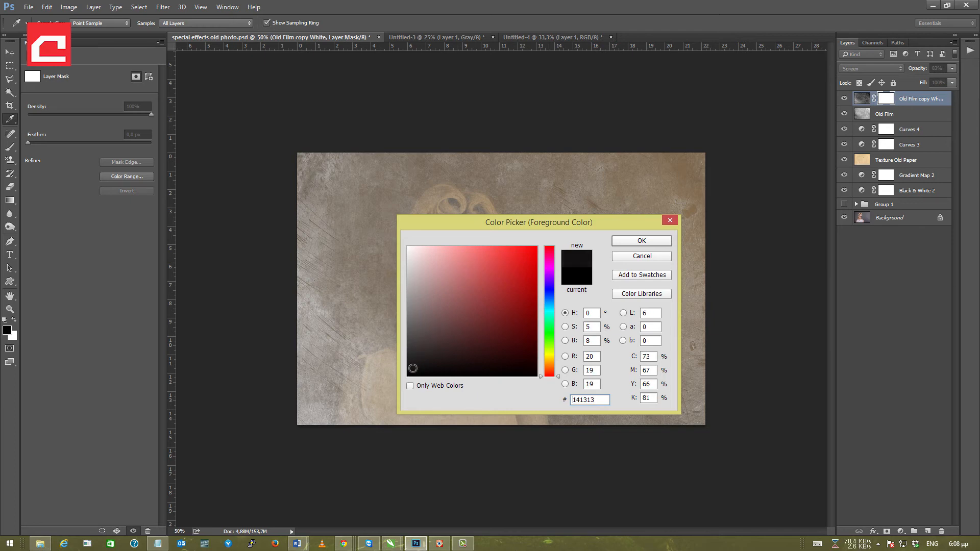
pyautogui.click(434, 332)
pyautogui.moveTo(434, 332); pyautogui.dragTo(408, 373)
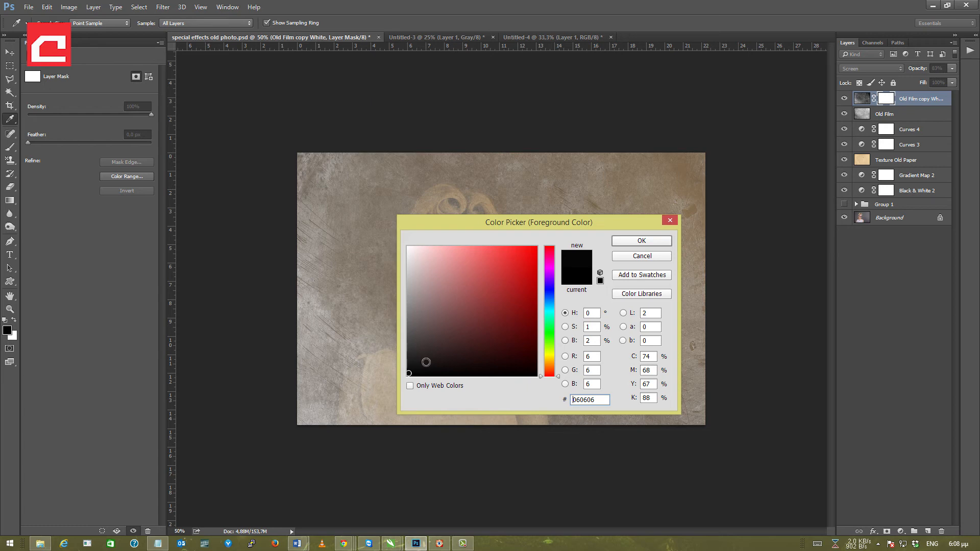
pyautogui.press('Return')
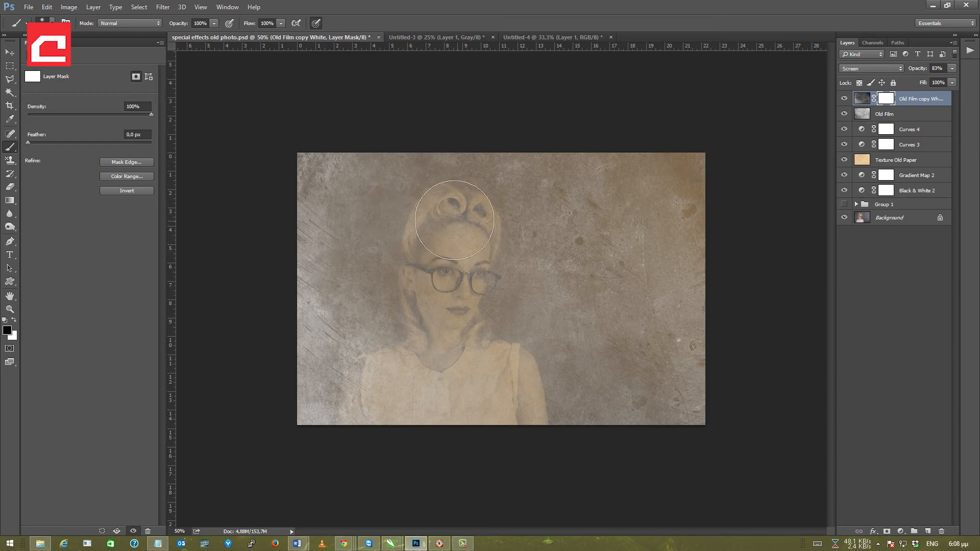
# Try painting broad full-opacity black strokes across the mask over the photo, and undo them
pyautogui.moveTo(449, 219)
pyautogui.mouseDown()
pyautogui.moveTo(416, 229)
pyautogui.moveTo(415, 276)
pyautogui.moveTo(439, 245)
pyautogui.moveTo(393, 263)
pyautogui.moveTo(450, 234)
pyautogui.mouseUp()
pyautogui.moveTo(323, 143)
pyautogui.mouseDown()
pyautogui.moveTo(326, 398)
pyautogui.moveTo(382, 403)
pyautogui.moveTo(418, 376)
pyautogui.moveTo(356, 320)
pyautogui.moveTo(370, 349)
pyautogui.moveTo(416, 280)
pyautogui.moveTo(564, 251)
pyautogui.moveTo(757, 264)
pyautogui.mouseUp()
pyautogui.hotkey('ctrl', 'alt', 'z')
pyautogui.hotkey('ctrl', 'alt', 'z')
pyautogui.moveTo(748, 284); pyautogui.dragTo(219, 290)
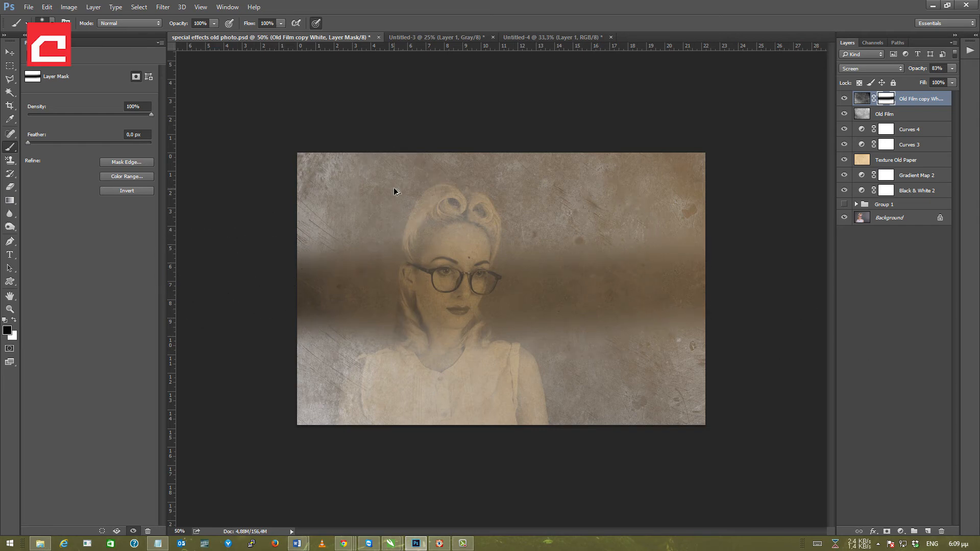
pyautogui.hotkey('ctrl', 'z')
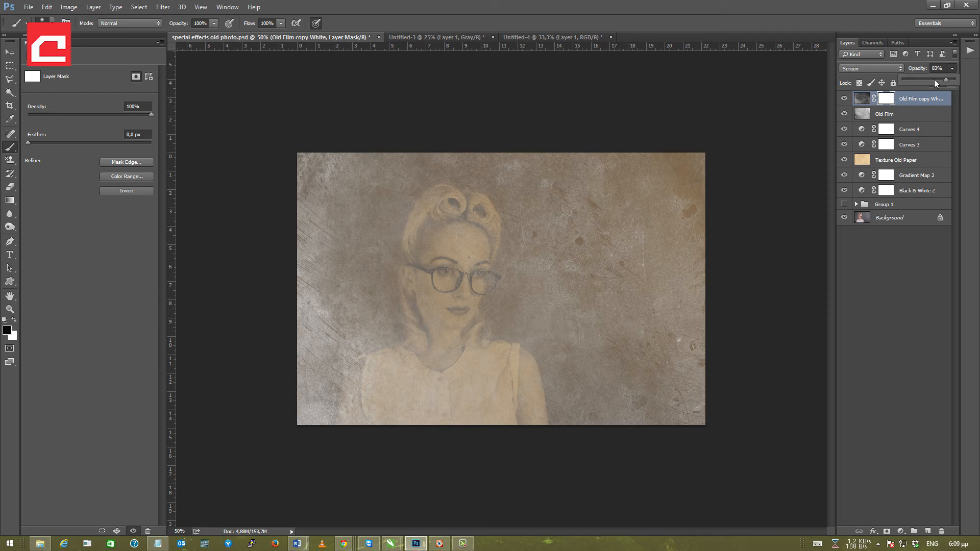
# Lower the Old Film copy White layer's opacity to 49% and the brush opacity to 30%
pyautogui.moveTo(937, 78); pyautogui.dragTo(927, 79)
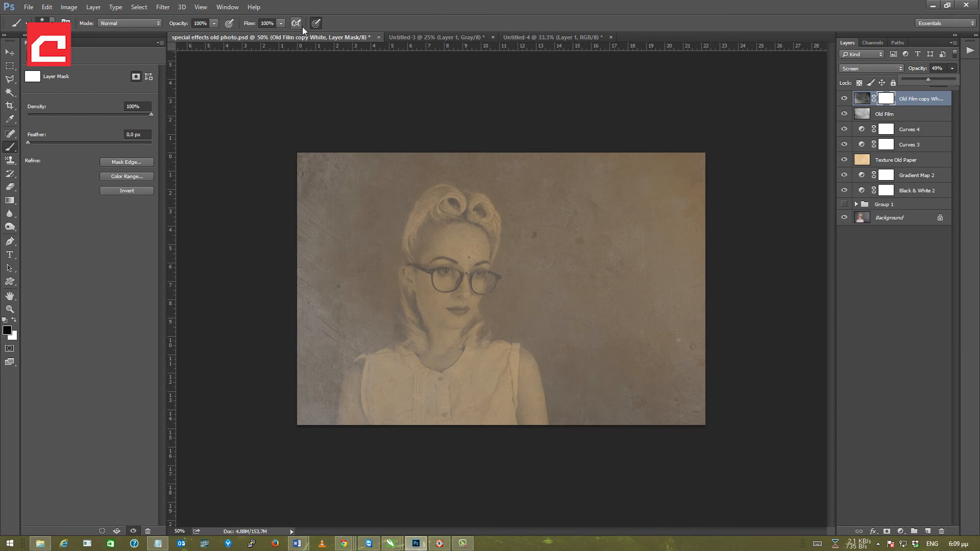
pyautogui.click(213, 24)
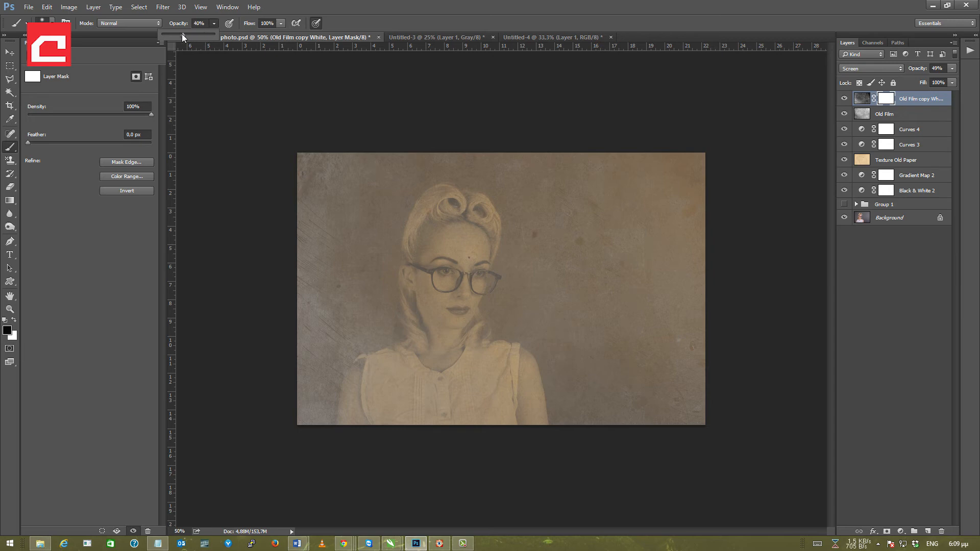
pyautogui.moveTo(179, 34); pyautogui.dragTo(178, 34)
# Paint soft black strokes on the mask along the photo's edges and over the woman to fade the white film texture
pyautogui.moveTo(324, 170)
pyautogui.mouseDown()
pyautogui.moveTo(297, 415)
pyautogui.moveTo(252, 413)
pyautogui.mouseUp()
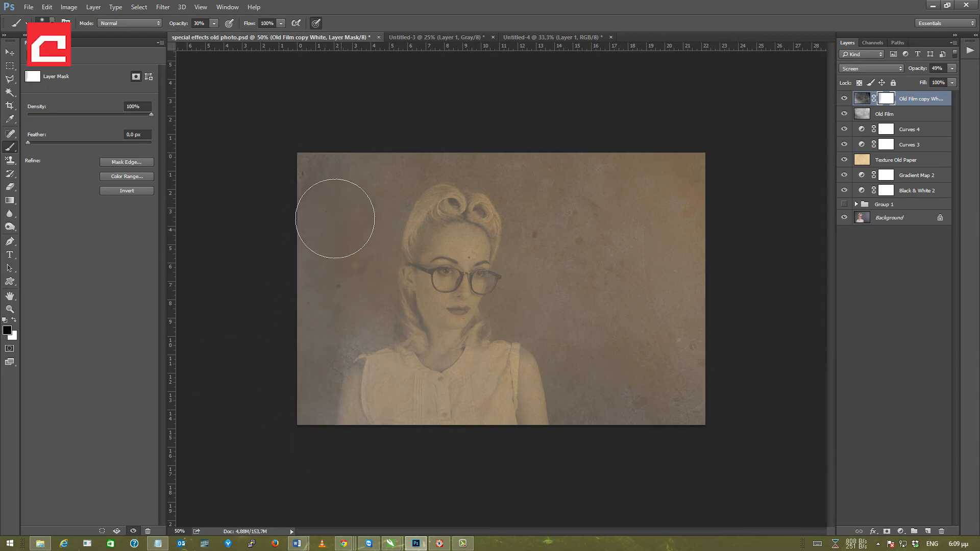
pyautogui.moveTo(335, 177)
pyautogui.mouseDown()
pyautogui.moveTo(351, 320)
pyautogui.moveTo(332, 430)
pyautogui.moveTo(330, 328)
pyautogui.moveTo(353, 252)
pyautogui.moveTo(349, 211)
pyautogui.moveTo(326, 180)
pyautogui.moveTo(317, 280)
pyautogui.moveTo(234, 339)
pyautogui.mouseUp()
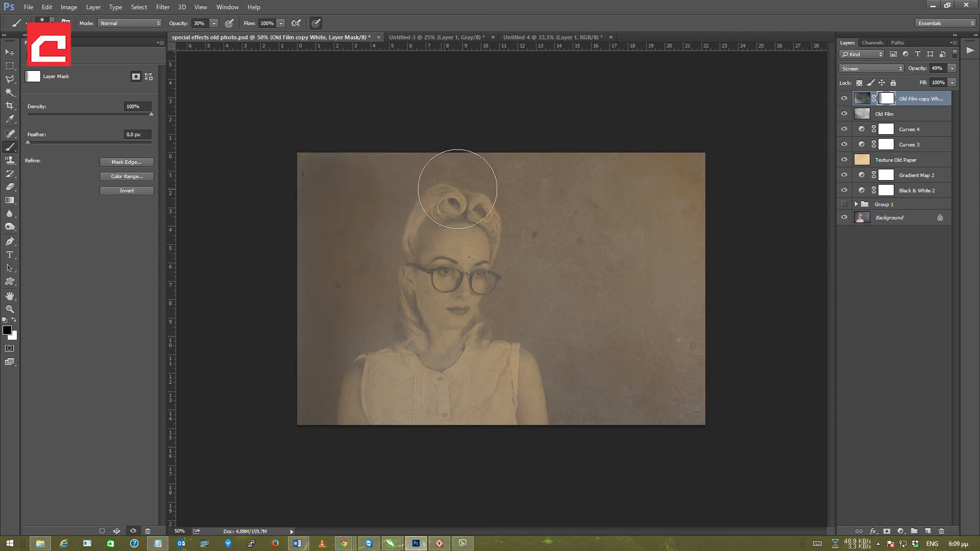
pyautogui.moveTo(402, 403)
pyautogui.mouseDown()
pyautogui.moveTo(387, 383)
pyautogui.moveTo(343, 373)
pyautogui.mouseUp()
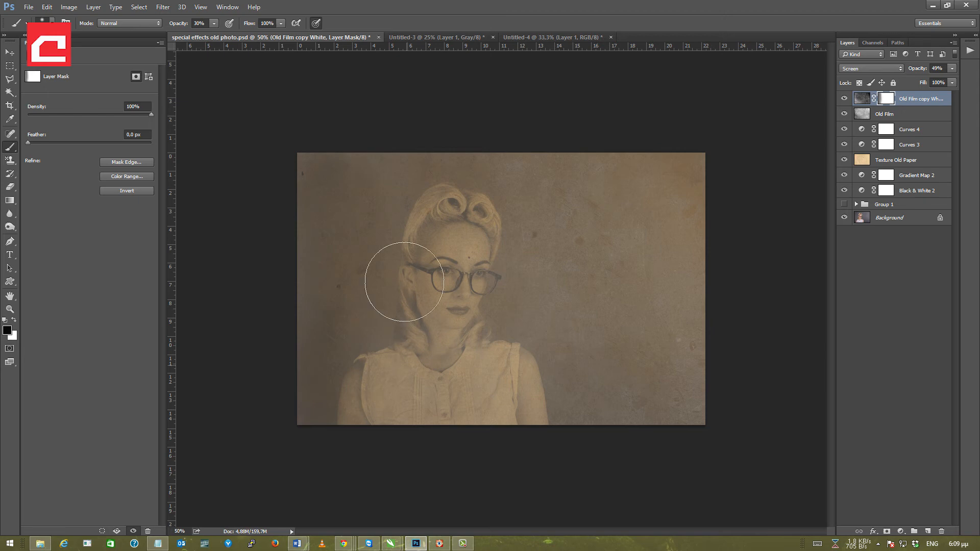
pyautogui.moveTo(482, 214)
pyautogui.mouseDown()
pyautogui.moveTo(487, 242)
pyautogui.moveTo(416, 331)
pyautogui.moveTo(474, 392)
pyautogui.moveTo(528, 414)
pyautogui.moveTo(580, 371)
pyautogui.mouseUp()
pyautogui.moveTo(647, 349)
pyautogui.mouseDown()
pyautogui.moveTo(585, 392)
pyautogui.moveTo(515, 405)
pyautogui.moveTo(670, 401)
pyautogui.moveTo(717, 314)
pyautogui.mouseUp()
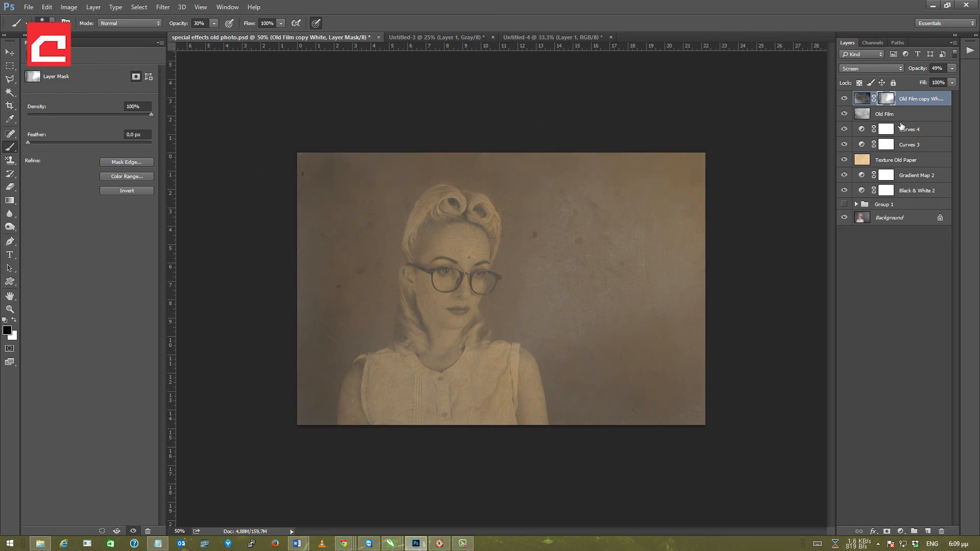
# Keep the brush opacity at 30% and paint more black on the mask around the woman's face
pyautogui.click(214, 23)
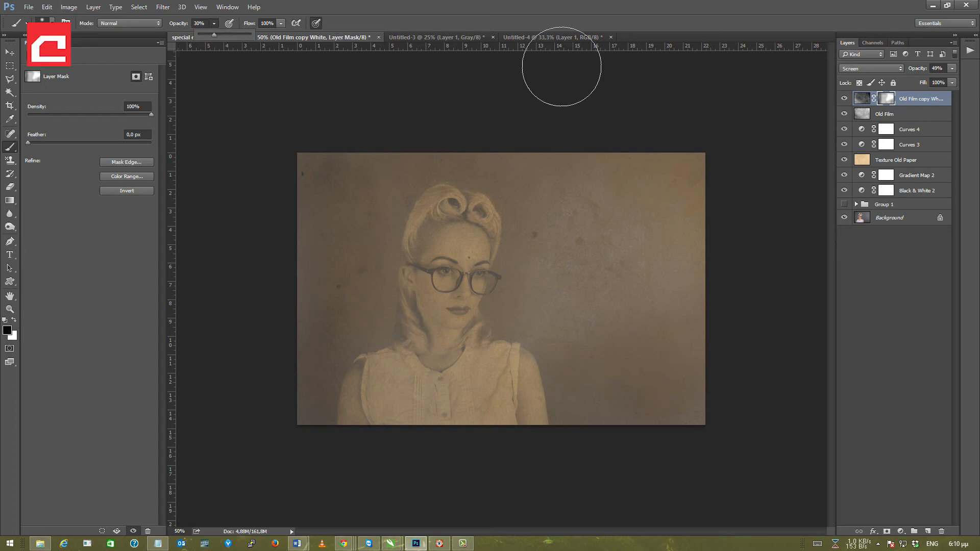
pyautogui.click(564, 3)
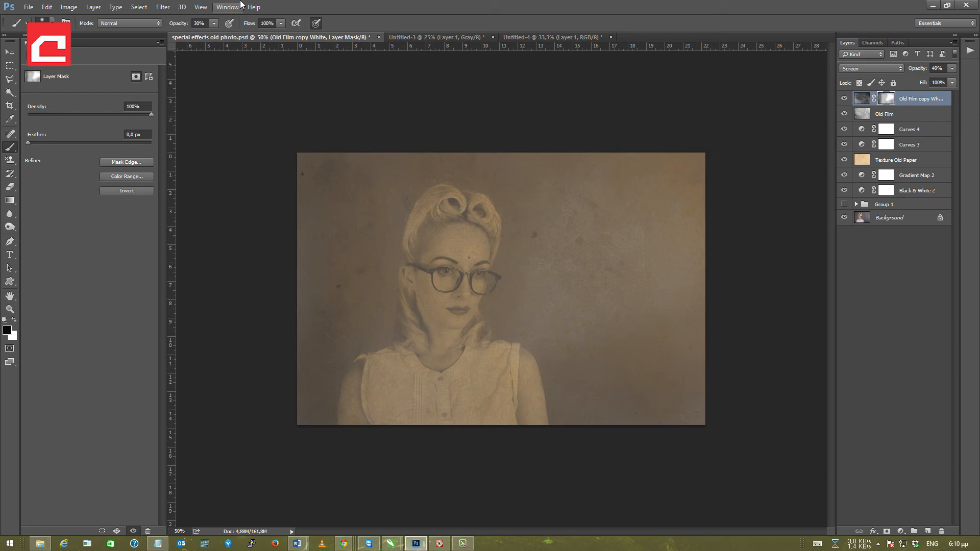
pyautogui.click(212, 23)
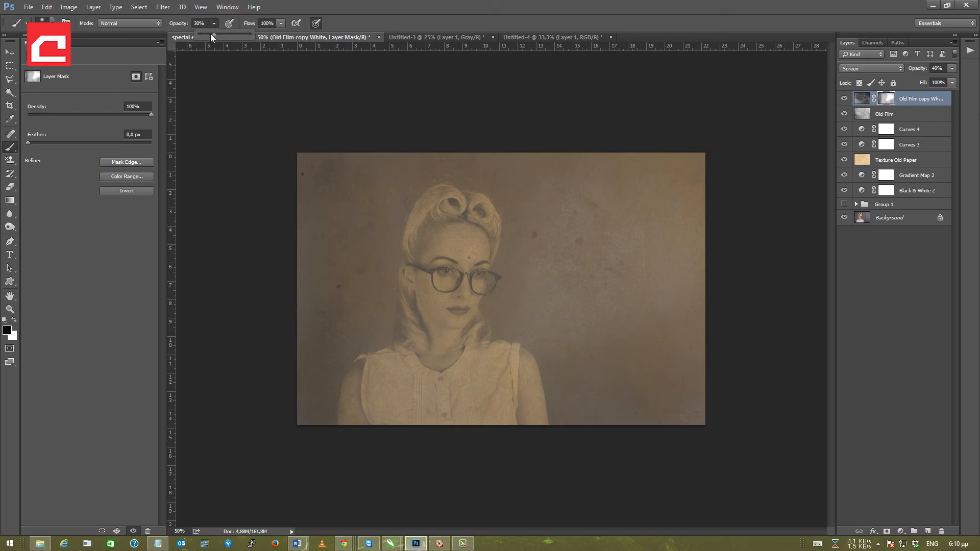
pyautogui.click(420, 268)
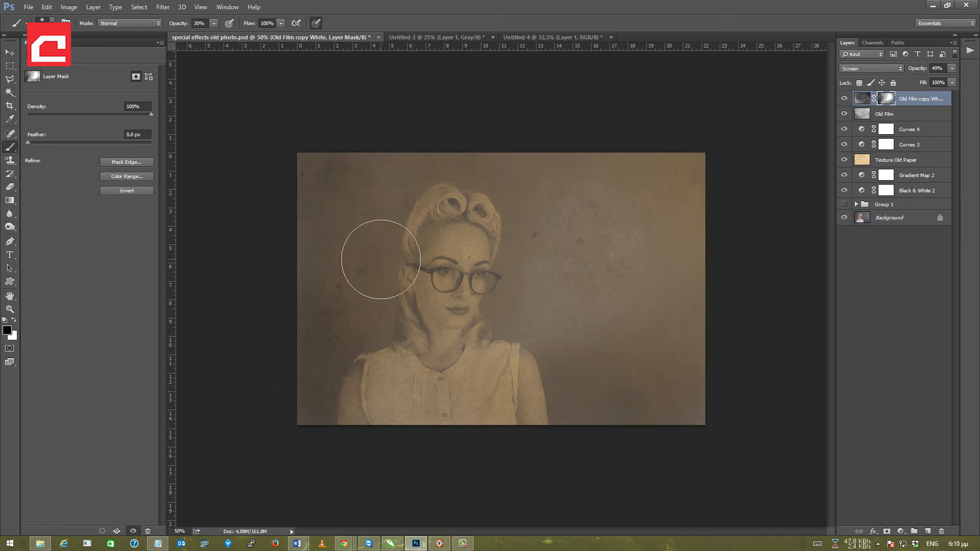
# Compare the photo with the Old Film copy White layer hidden and shown
pyautogui.click(845, 99)
pyautogui.click(844, 100)
pyautogui.click(844, 100)
pyautogui.click(844, 100)
# Apply Levels to the Old Film copy White layer's image, with the input black point at 69 and the white point at about 170
pyautogui.click(861, 100)
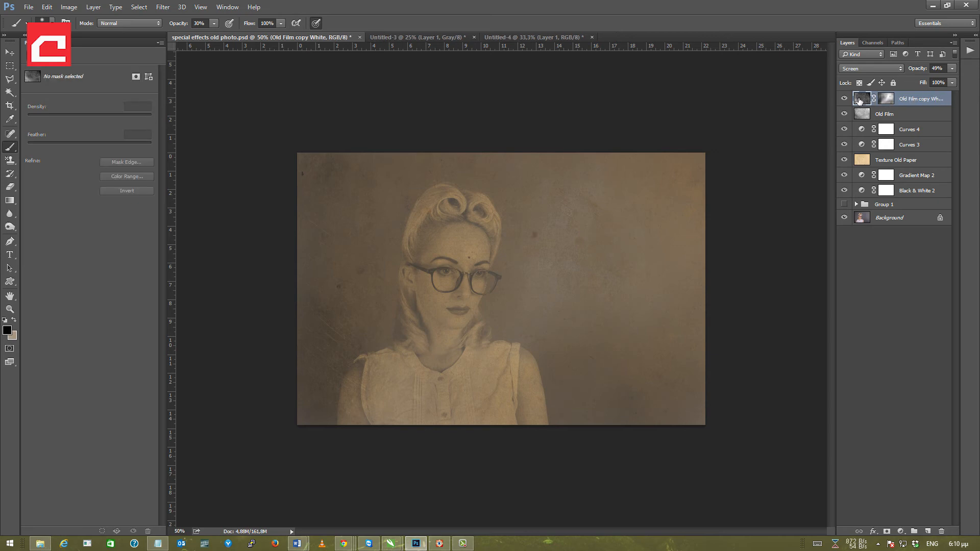
pyautogui.hotkey('ctrl', 'l')
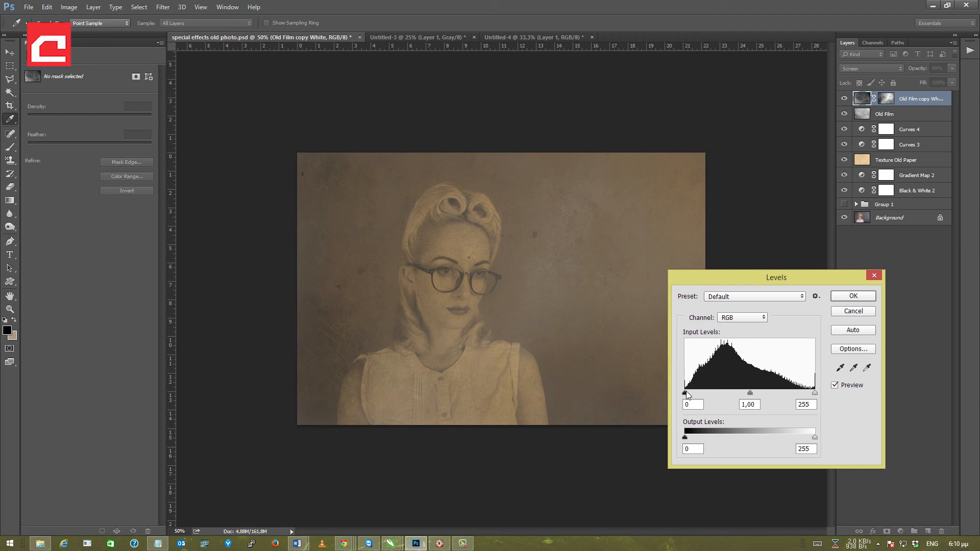
pyautogui.moveTo(686, 392)
pyautogui.mouseDown()
pyautogui.moveTo(736, 397)
pyautogui.moveTo(685, 394)
pyautogui.mouseUp()
pyautogui.moveTo(686, 395); pyautogui.dragTo(735, 394)
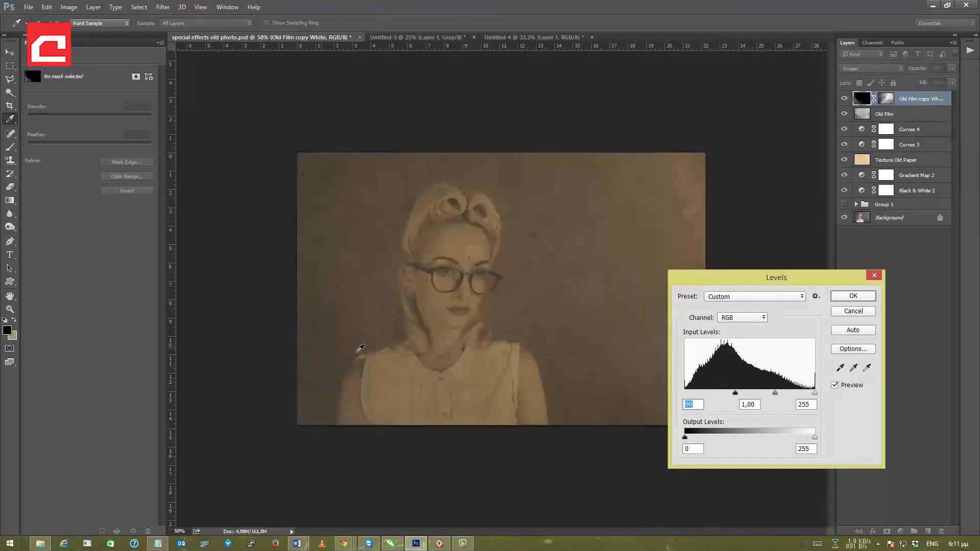
pyautogui.moveTo(734, 393); pyautogui.dragTo(709, 393)
pyautogui.moveTo(815, 392); pyautogui.dragTo(772, 391)
pyautogui.moveTo(705, 391)
pyautogui.mouseDown()
pyautogui.moveTo(684, 393)
pyautogui.moveTo(720, 391)
pyautogui.mouseUp()
pyautogui.click(720, 393)
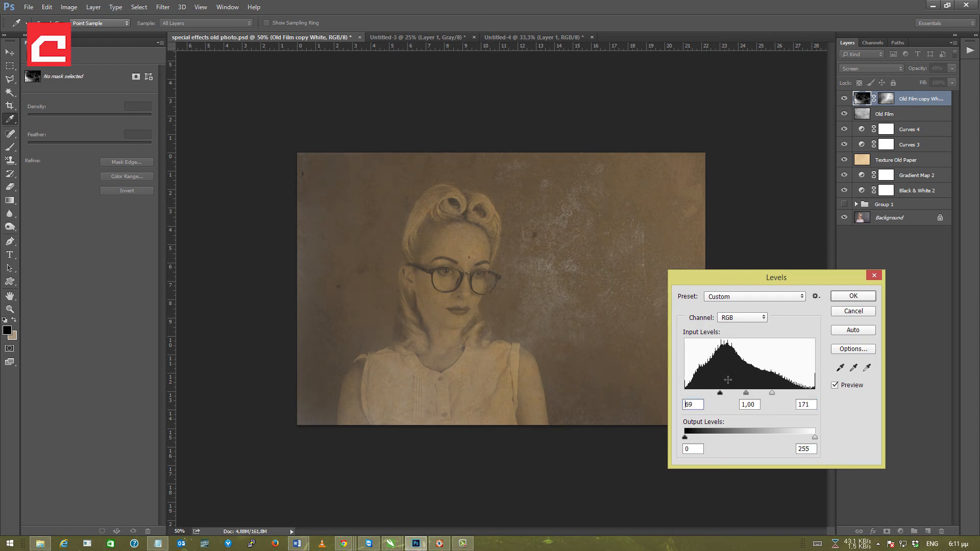
pyautogui.moveTo(793, 400); pyautogui.dragTo(769, 392)
pyautogui.click(852, 297)
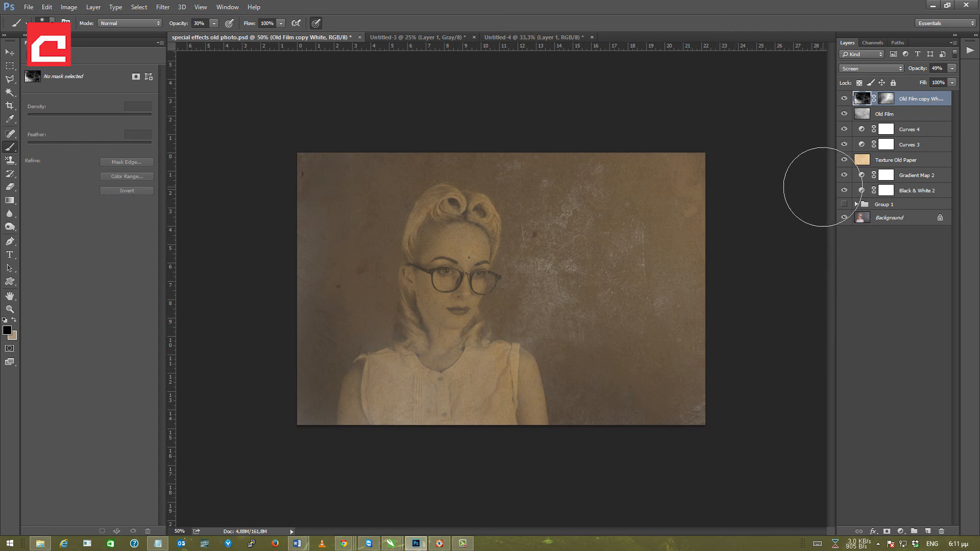
# Duplicate the Background layer and place an Iris Blur on the copy, centred on the woman's face and stretched into a near circle
pyautogui.click(886, 219)
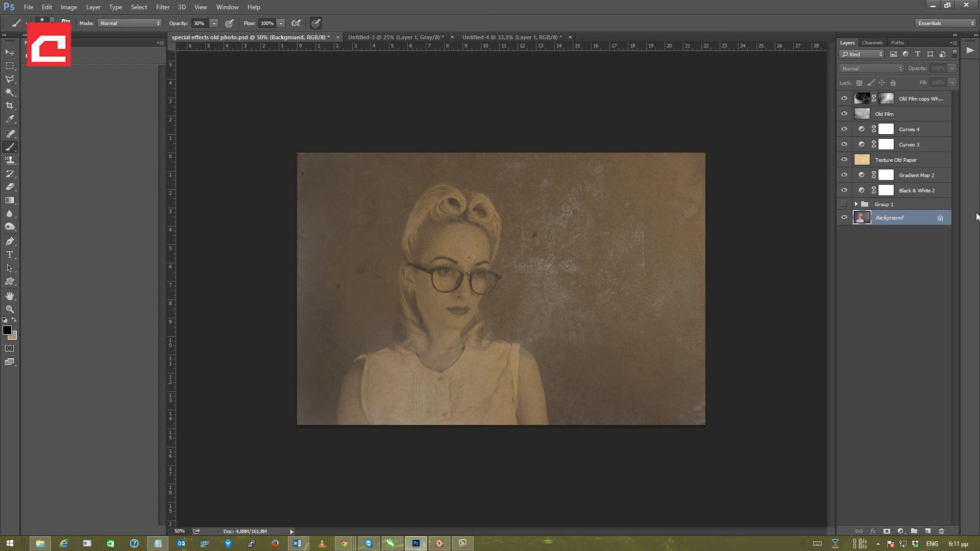
pyautogui.hotkey('ctrl', 'j')
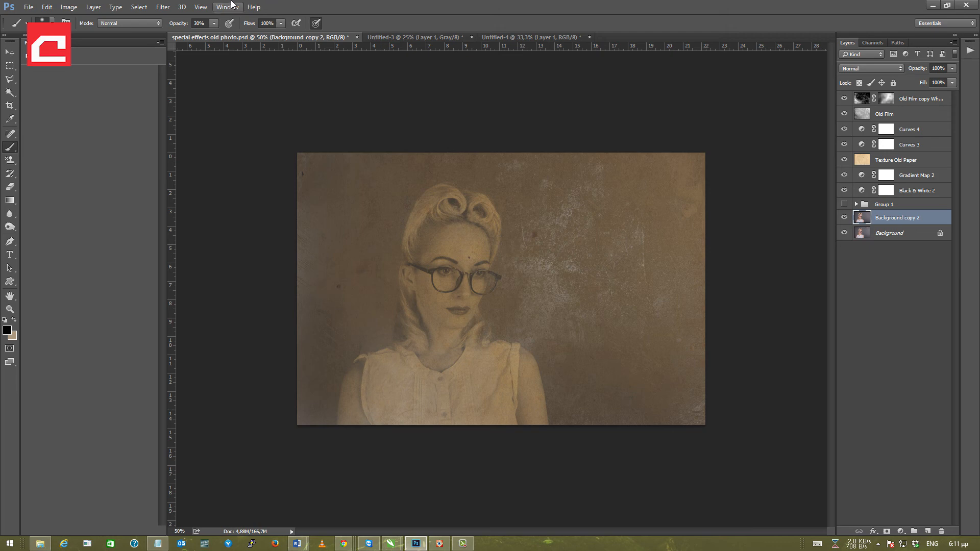
pyautogui.click(163, 7)
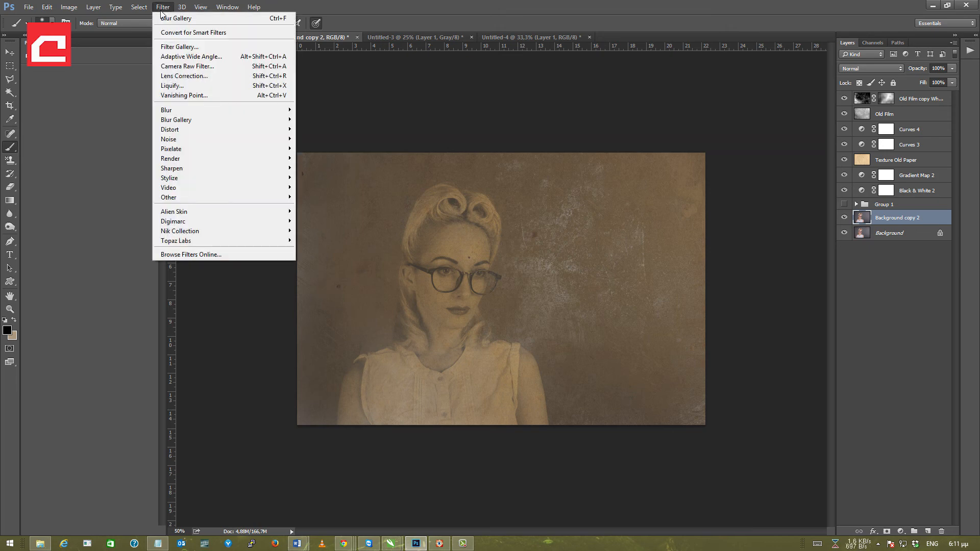
pyautogui.moveTo(177, 119)
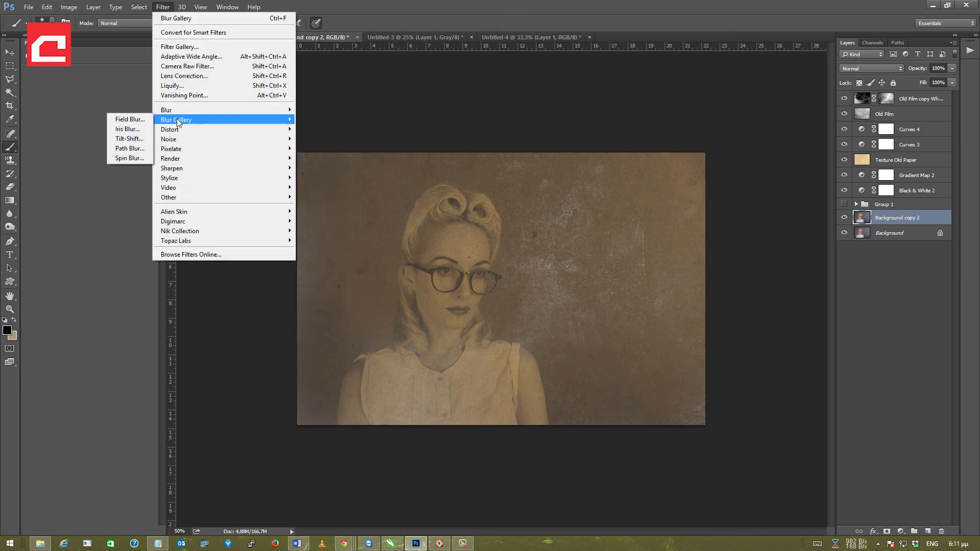
pyautogui.click(127, 129)
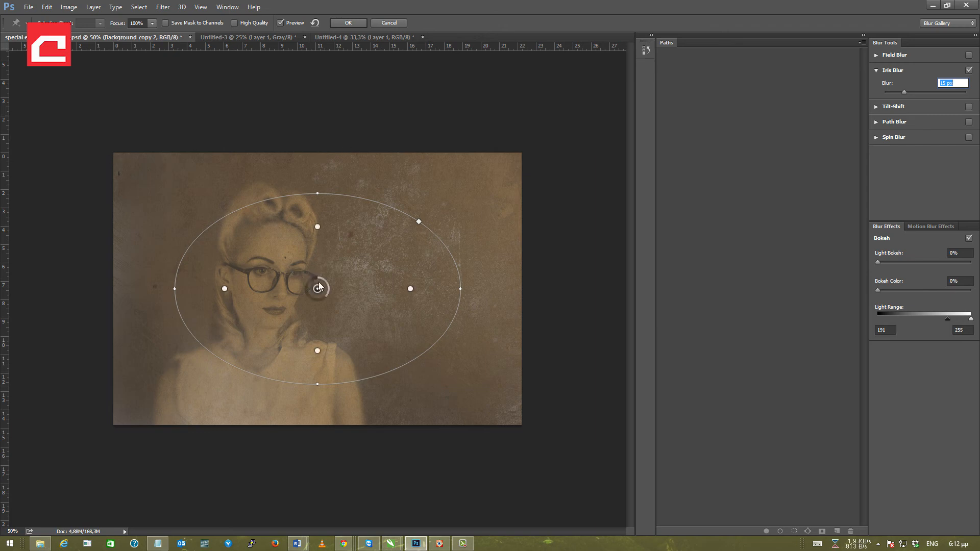
pyautogui.moveTo(319, 291); pyautogui.dragTo(275, 281)
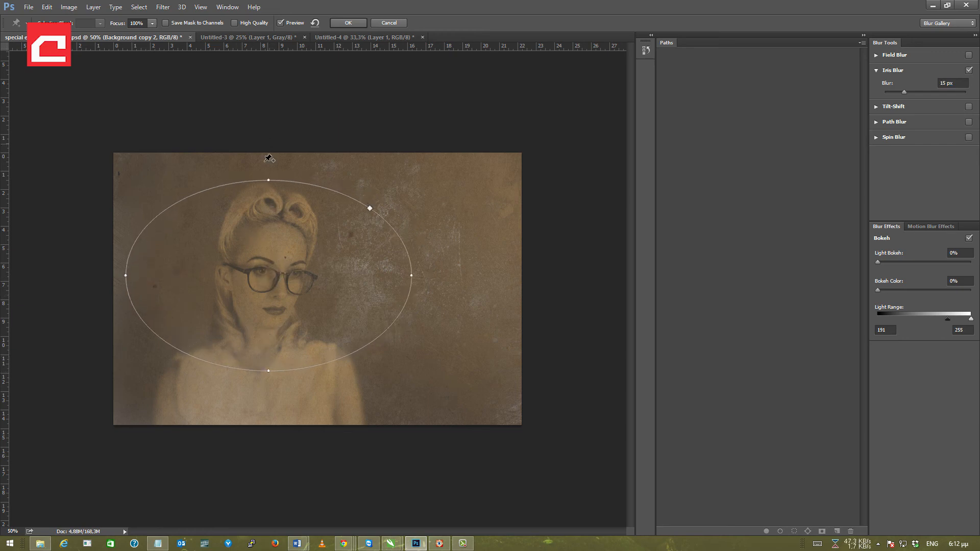
pyautogui.moveTo(269, 371); pyautogui.dragTo(267, 429)
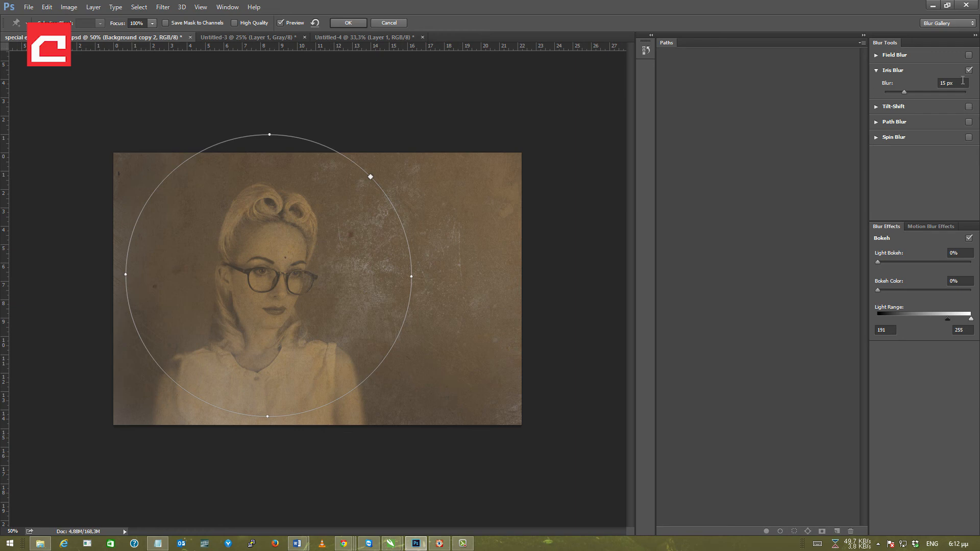
# Test a heavy Iris Blur of about 448 px, reduce it to a light blur, and apply the filter
pyautogui.moveTo(905, 93); pyautogui.dragTo(962, 93)
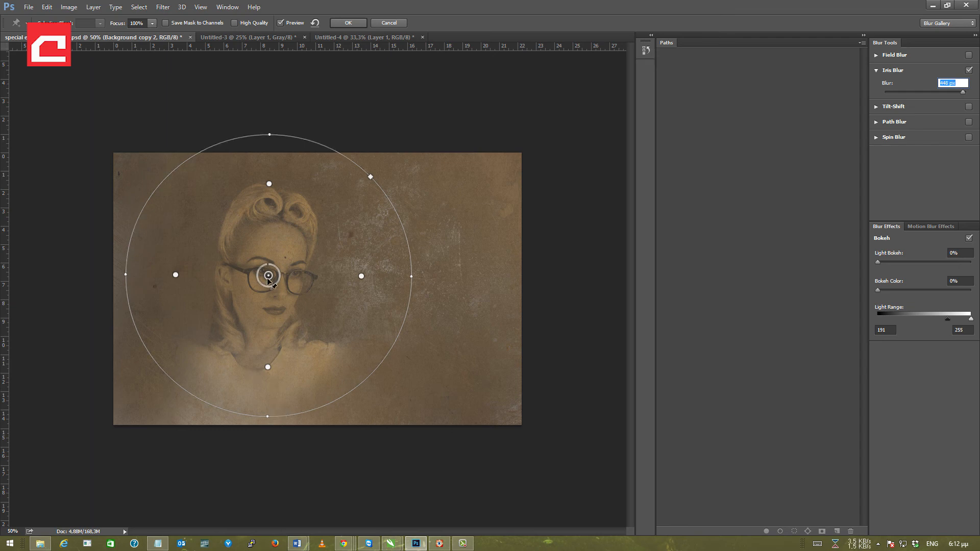
pyautogui.moveTo(964, 94); pyautogui.dragTo(971, 95)
pyautogui.click(899, 91)
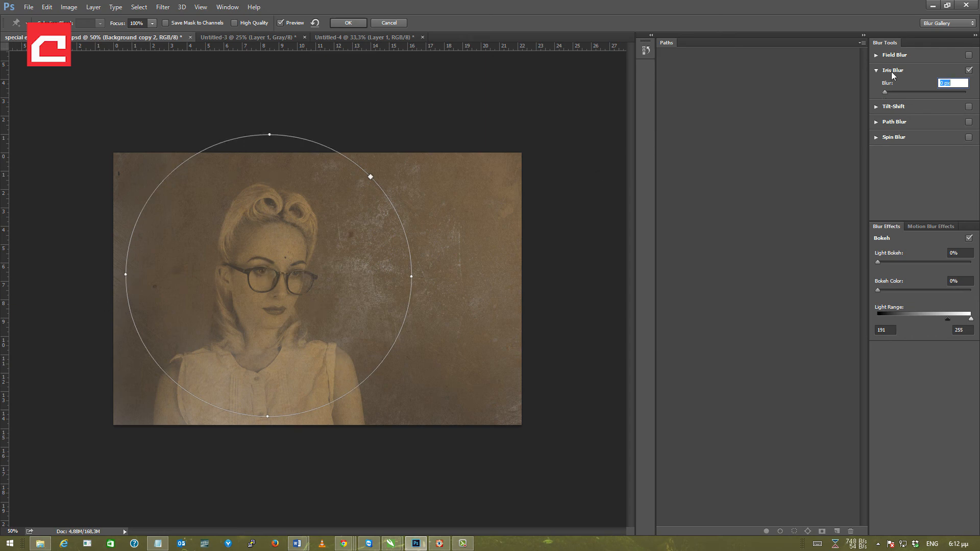
pyautogui.moveTo(885, 94); pyautogui.dragTo(888, 92)
pyautogui.moveTo(893, 93); pyautogui.dragTo(902, 93)
pyautogui.click(344, 22)
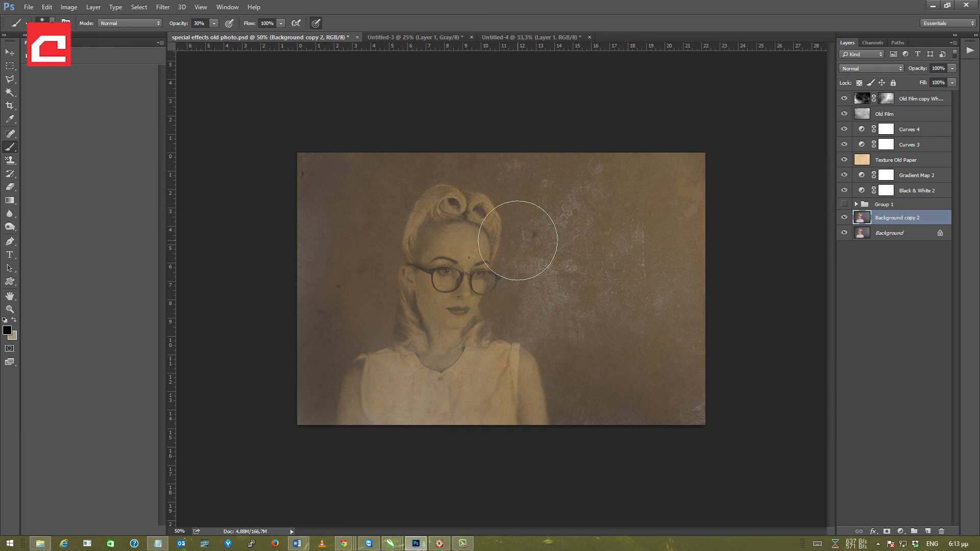
# Move the Curves 4 and Curves 3 adjustment layers above the old film layers, with Curves 4 uppermost
pyautogui.click(907, 130)
pyautogui.click(908, 145)
pyautogui.click(909, 130)
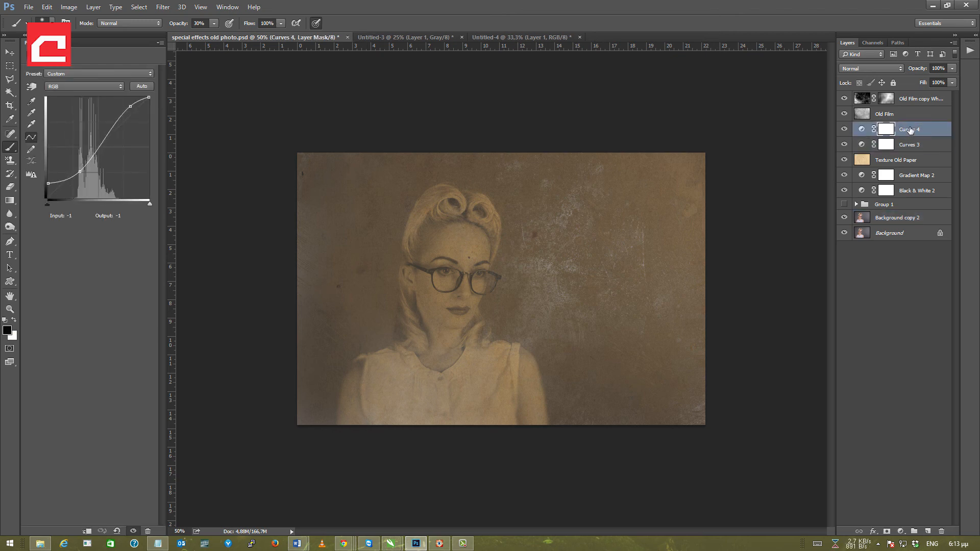
pyautogui.moveTo(909, 130); pyautogui.dragTo(904, 97)
pyautogui.moveTo(904, 144); pyautogui.dragTo(904, 107)
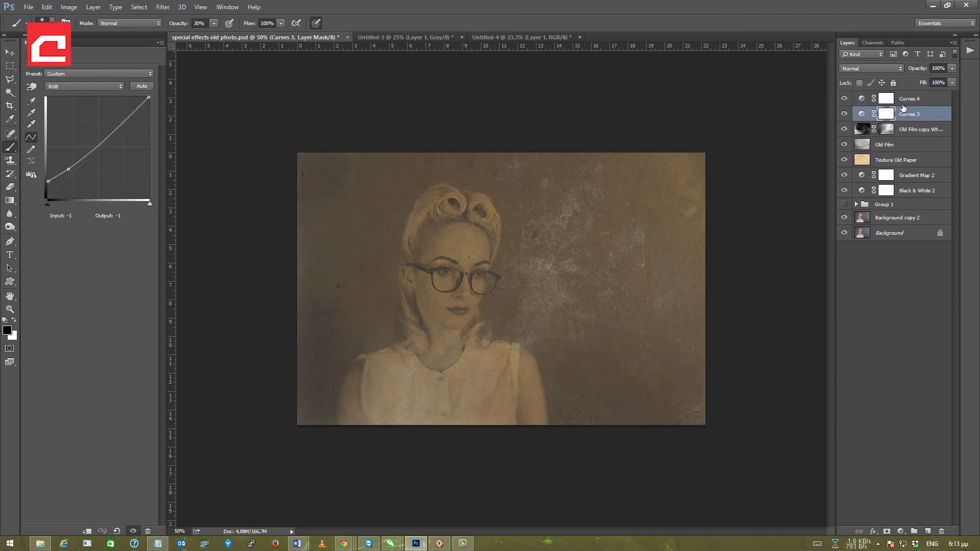
pyautogui.click(844, 113)
pyautogui.click(845, 113)
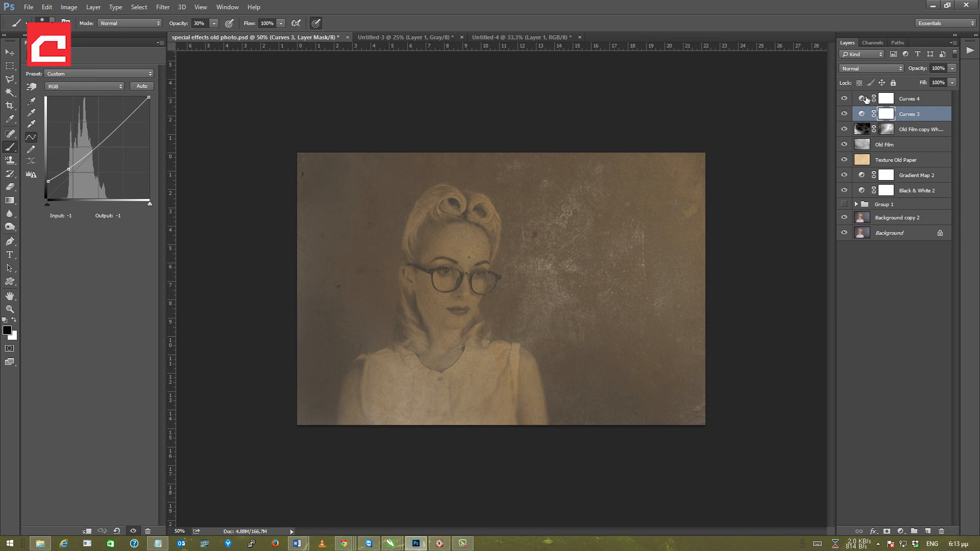
# Reshape the Curves 4 curve with a highlight point at input 191, output 237 and the black end point at input 3, output 39
pyautogui.click(863, 98)
pyautogui.moveTo(80, 172); pyautogui.dragTo(84, 175)
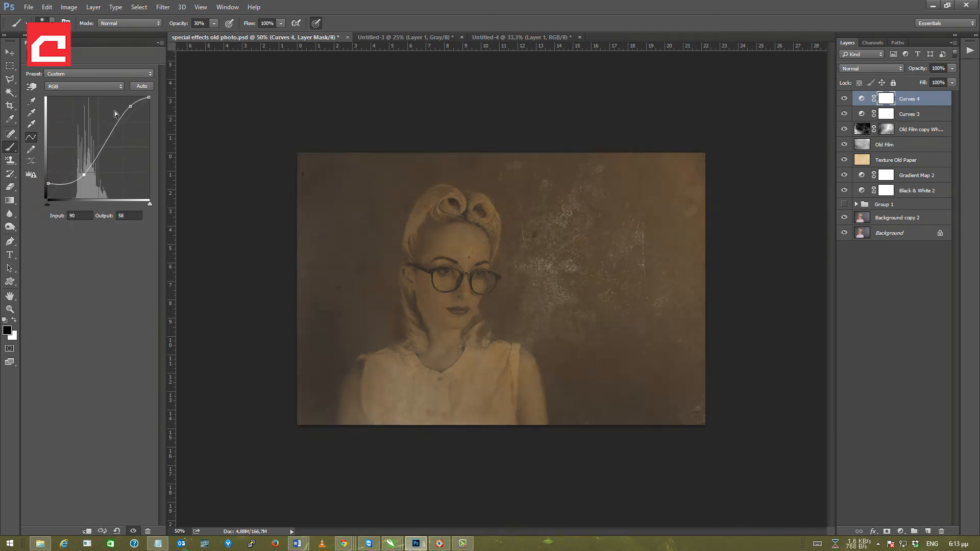
pyautogui.moveTo(131, 105); pyautogui.dragTo(124, 104)
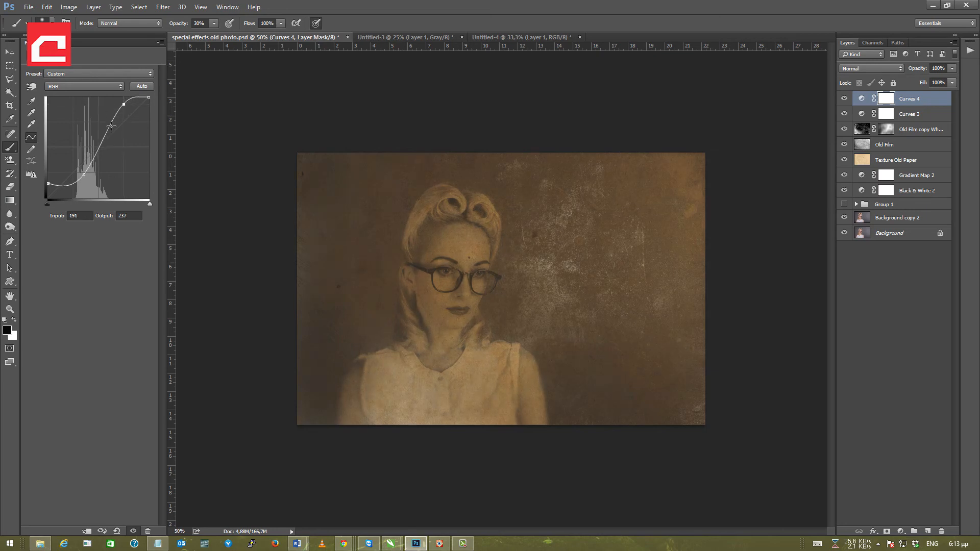
pyautogui.moveTo(84, 174); pyautogui.dragTo(49, 182)
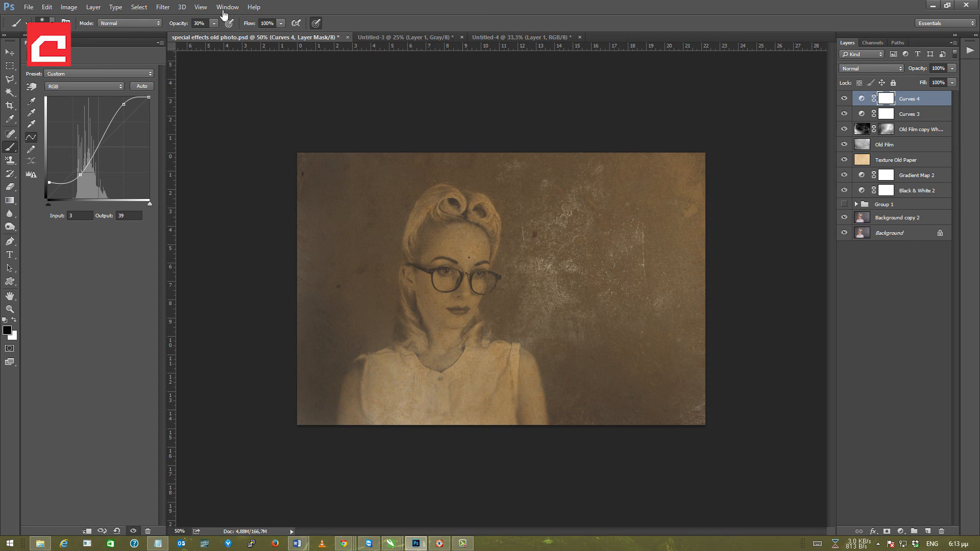
pyautogui.click(24, 35)
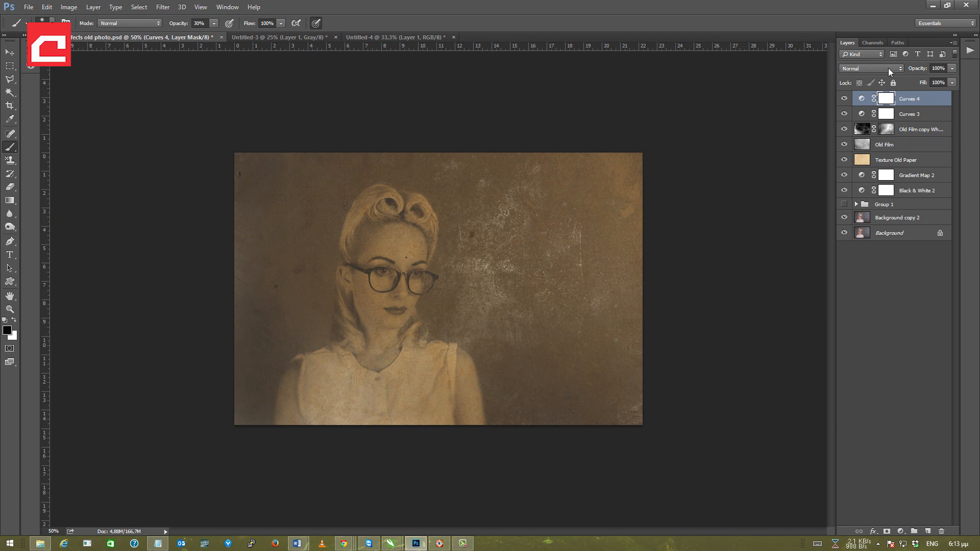
# Compare the photo with the Curves 4 and Curves 3 adjustments each hidden and shown
pyautogui.click(844, 99)
pyautogui.click(845, 99)
pyautogui.click(845, 99)
pyautogui.click(844, 99)
pyautogui.click(845, 115)
pyautogui.click(844, 115)
pyautogui.click(845, 99)
pyautogui.click(845, 99)
# Switch to the craftius.com page in Chrome and open the Photoshop Sharpening Masterclass Pro product
pyautogui.hotkey('alt', 'Tab')
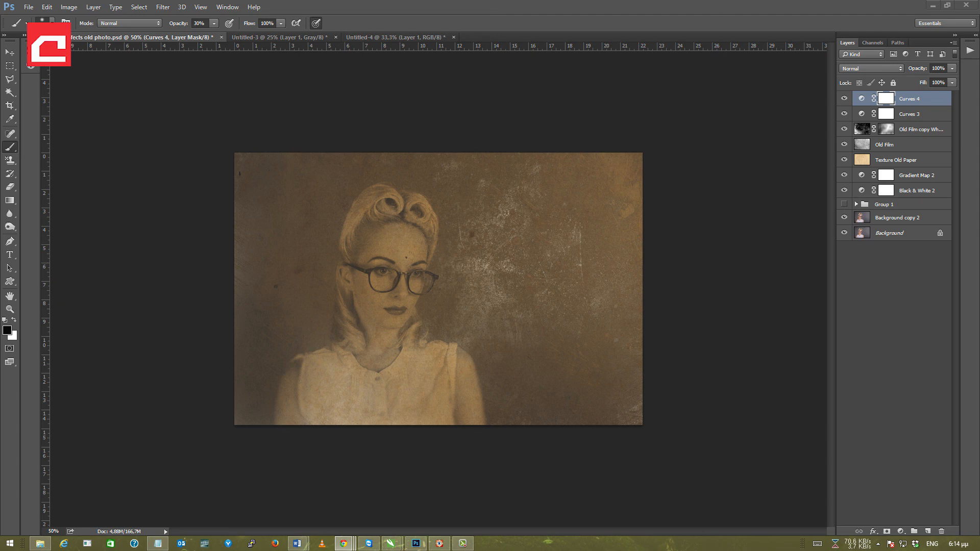
pyautogui.moveTo(979, 204); pyautogui.dragTo(554, 1)
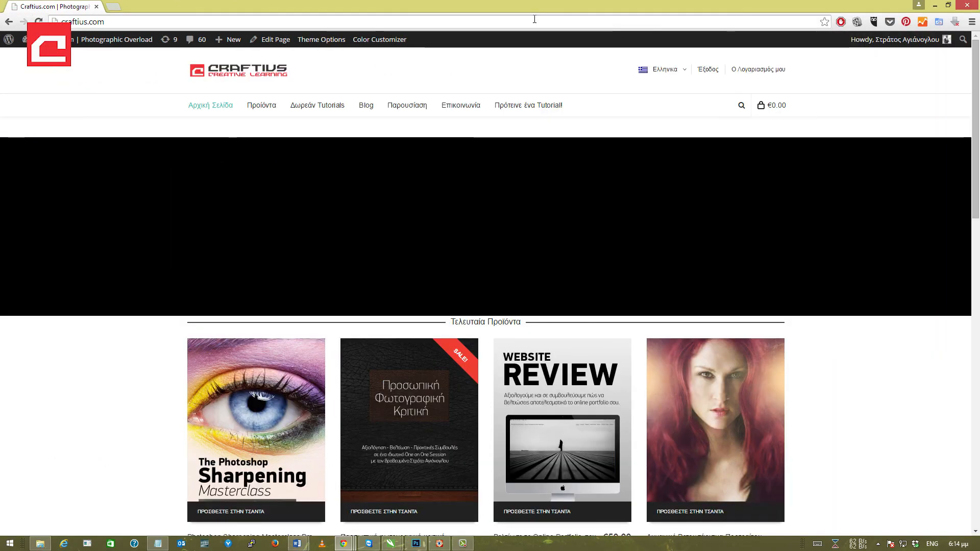
pyautogui.click(251, 404)
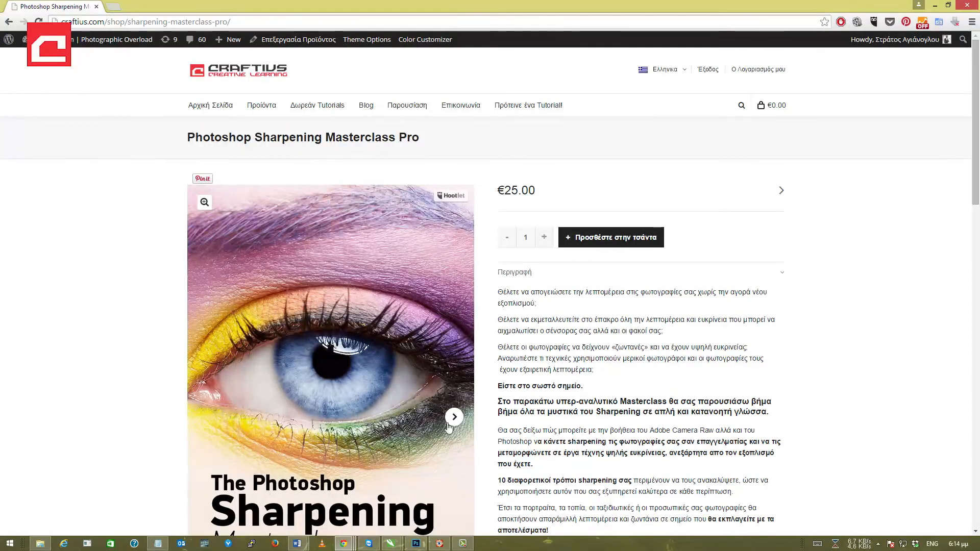
# Browse the product's description and preview images, including the portrait, bridge and seascape comparisons
pyautogui.click(453, 419)
pyautogui.click(452, 416)
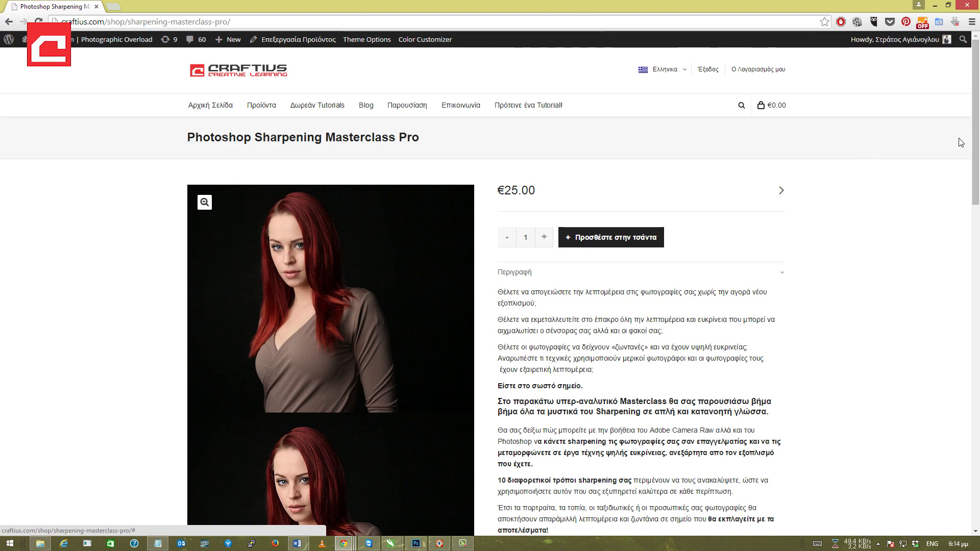
pyautogui.moveTo(975, 143); pyautogui.dragTo(975, 192)
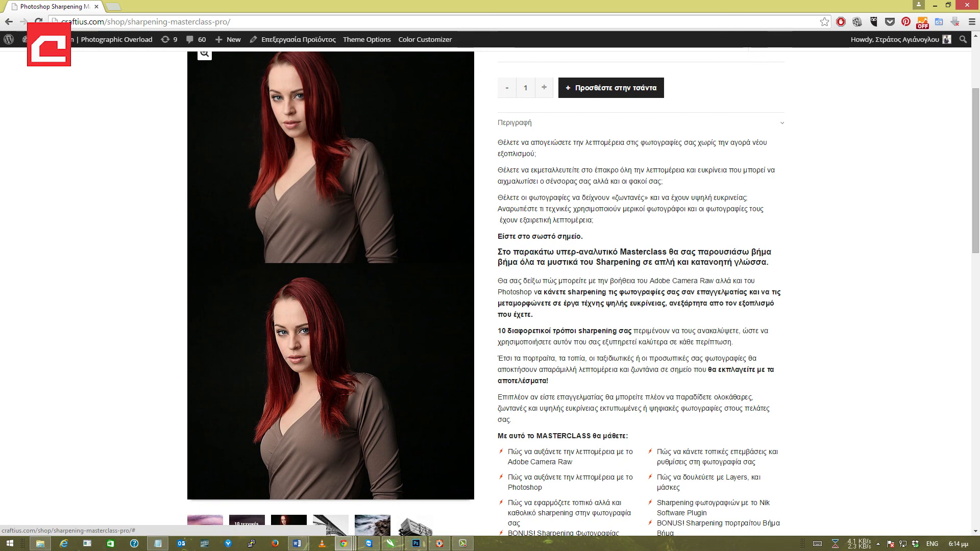
pyautogui.scroll(-2, 605, 234)
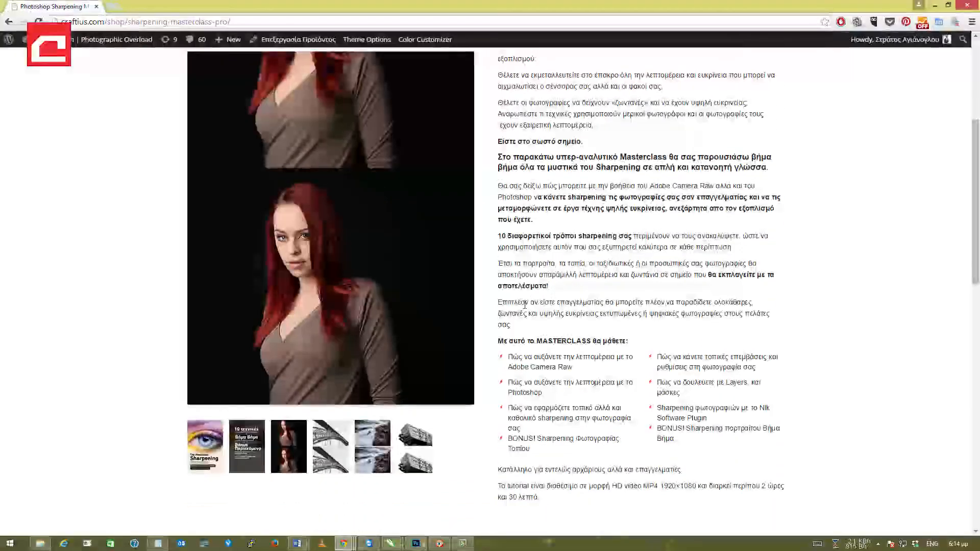
pyautogui.click(330, 448)
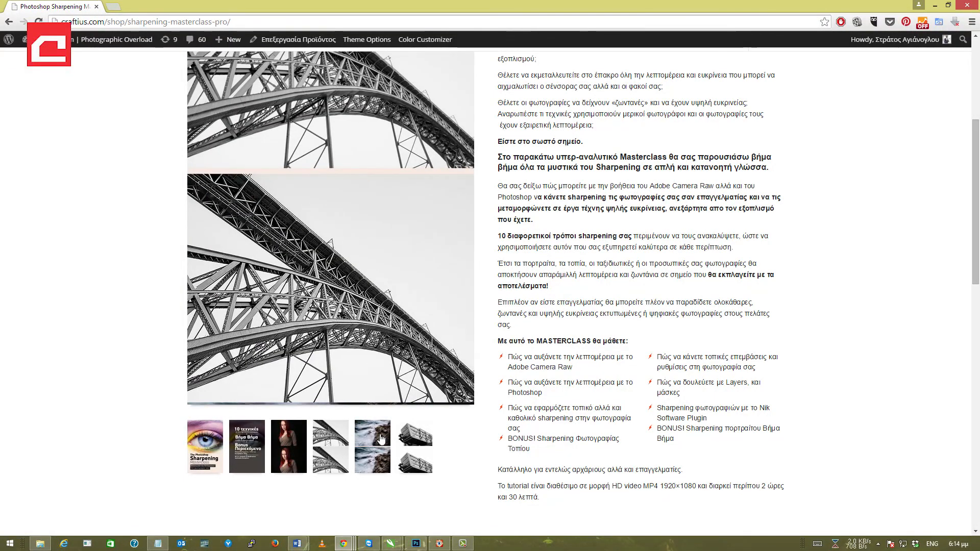
pyautogui.click(380, 438)
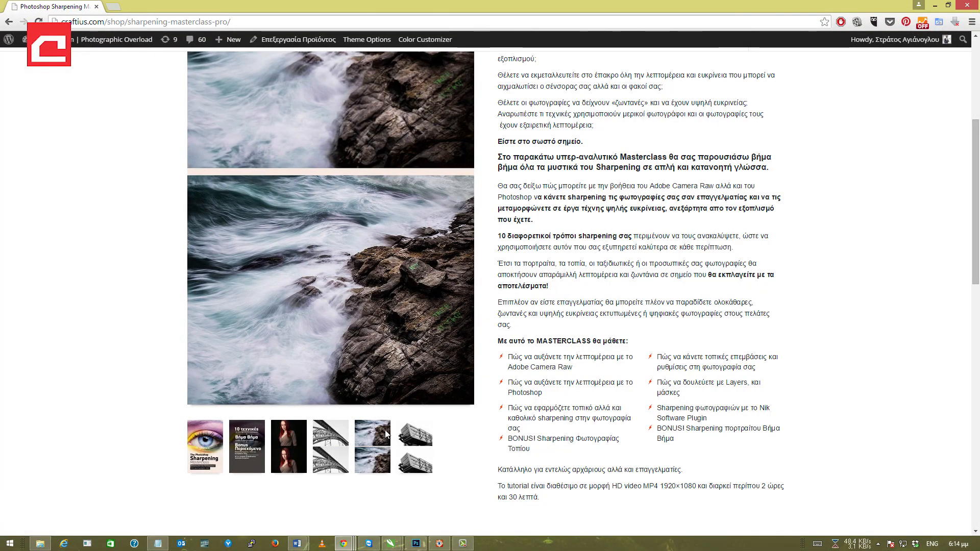
pyautogui.moveTo(975, 159); pyautogui.dragTo(949, 6)
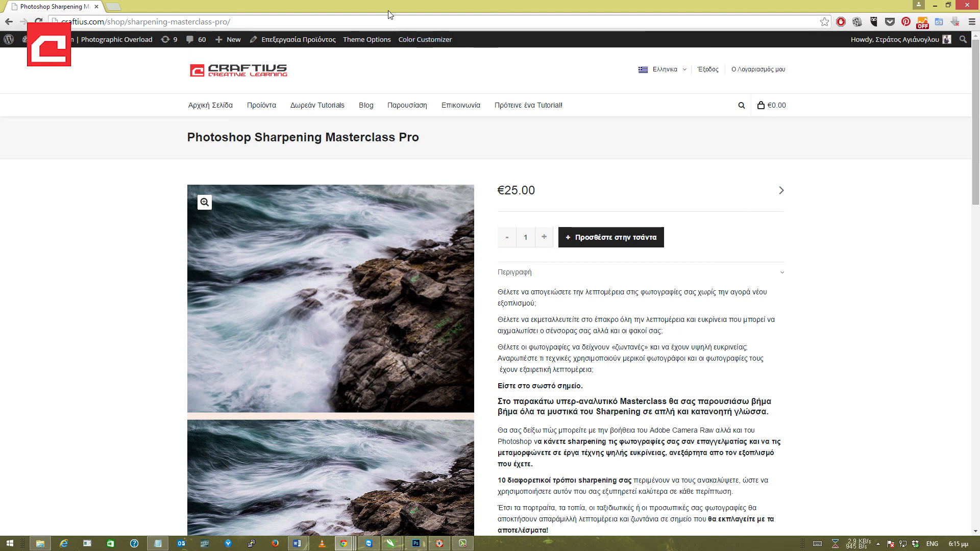
pyautogui.hotkey('ctrl', 'l')
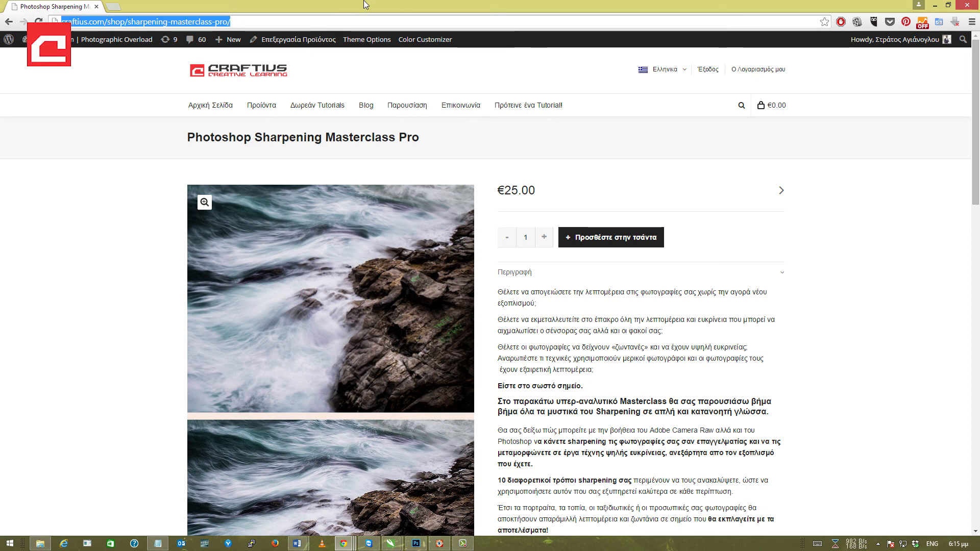
pyautogui.write('www.youtube.com/')
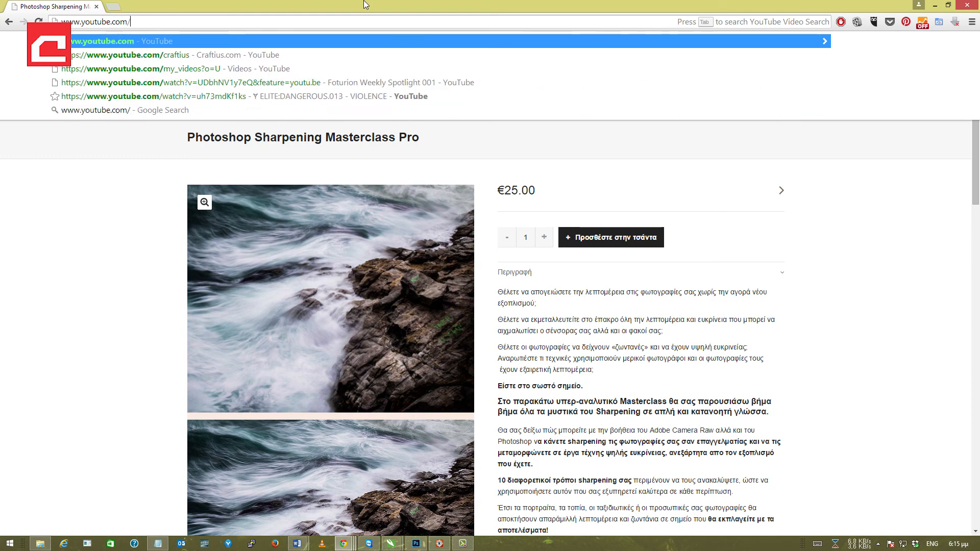
pyautogui.write('craftius')
pyautogui.press('Return')
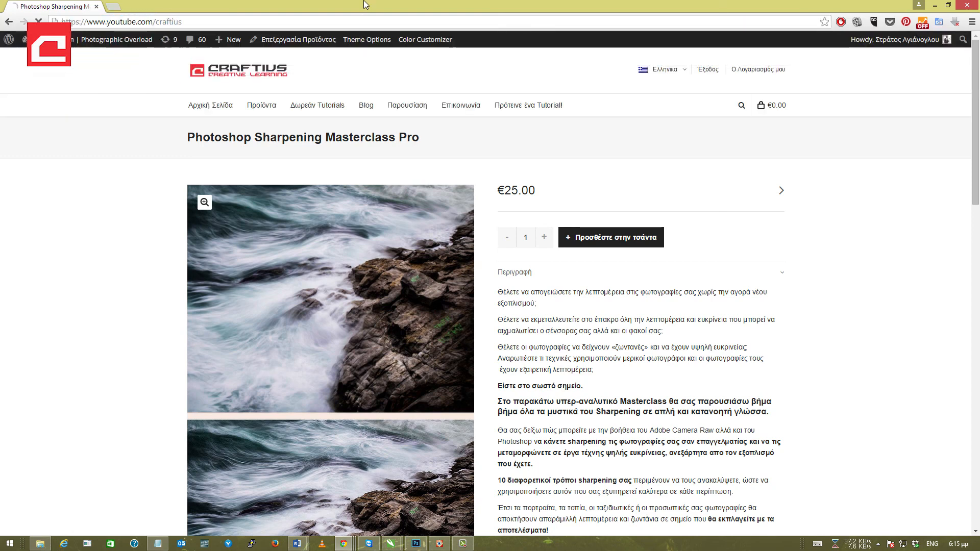